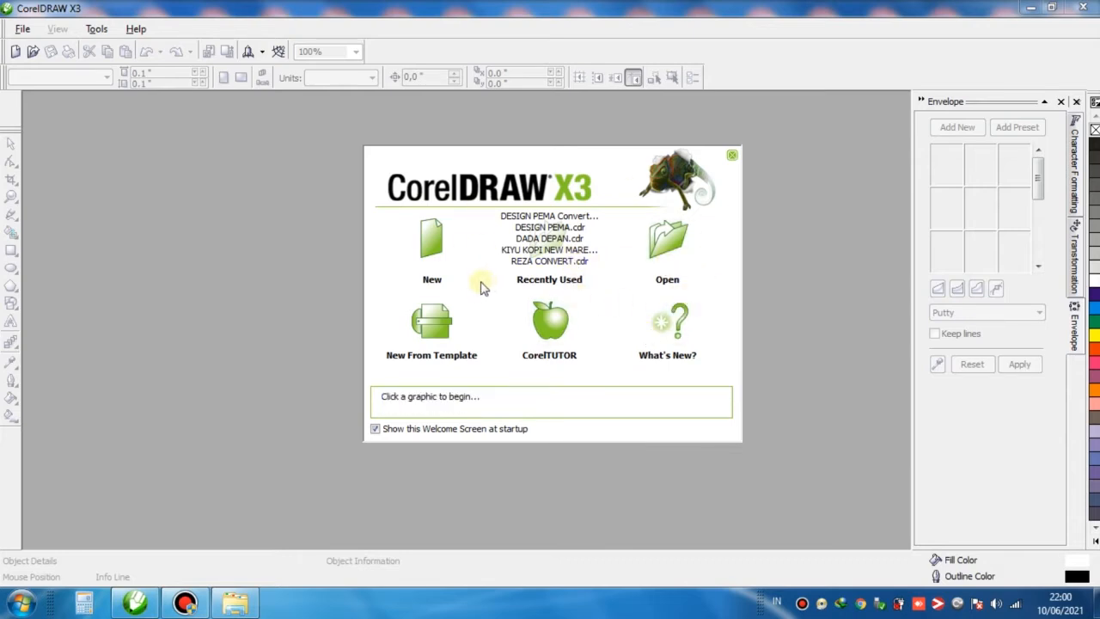
Create a new blank document.
left_click(431, 243)
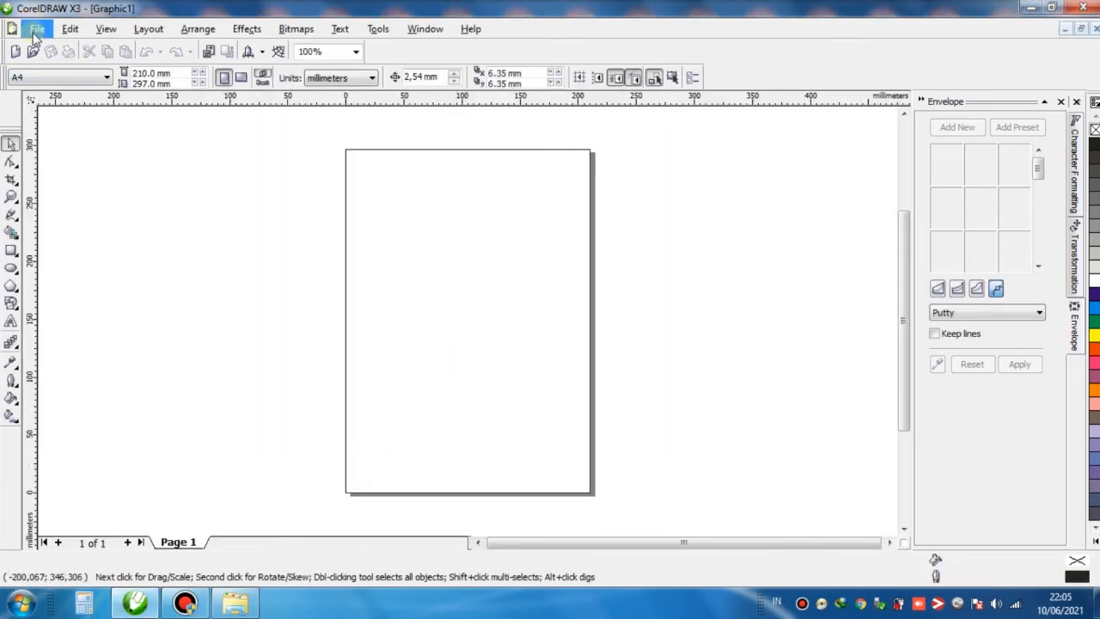
left_click(35, 34)
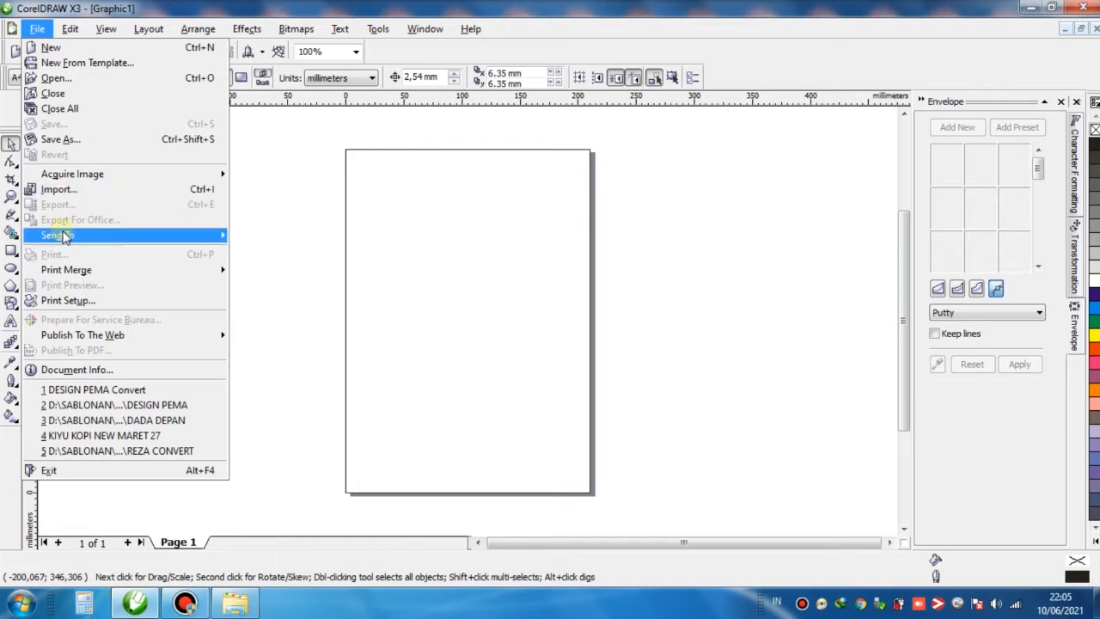
mouse_move(65, 237)
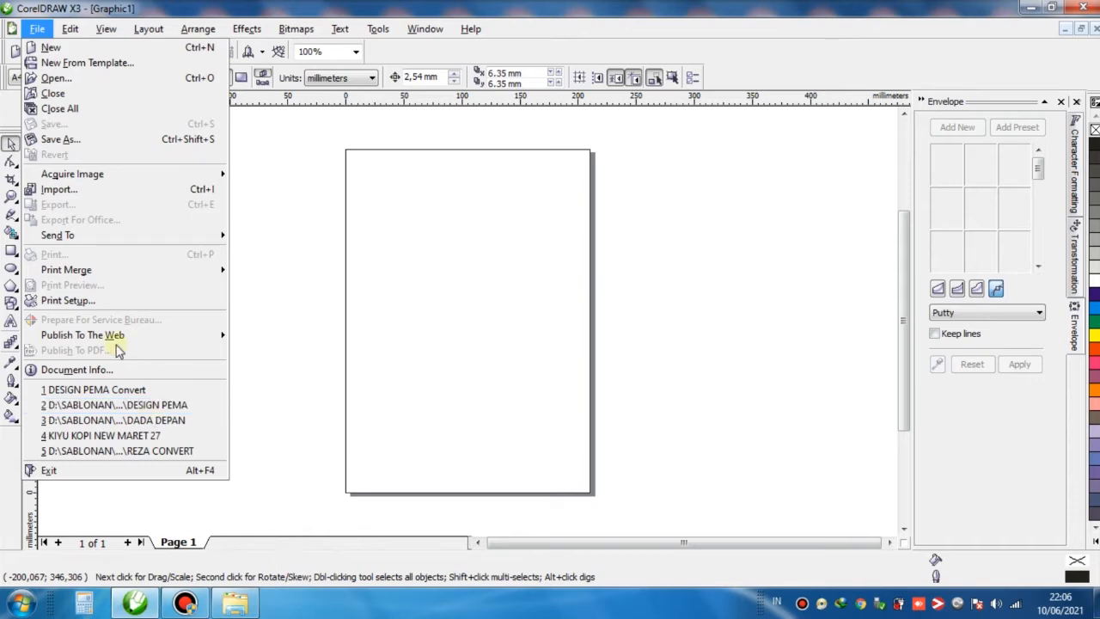
left_click(53, 32)
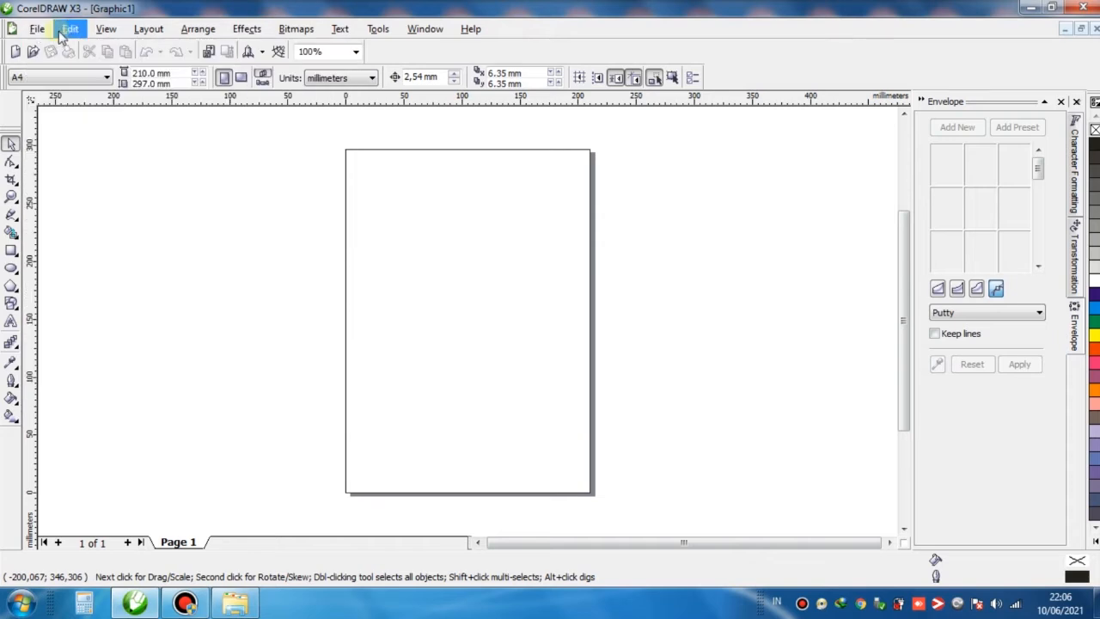
left_click(71, 28)
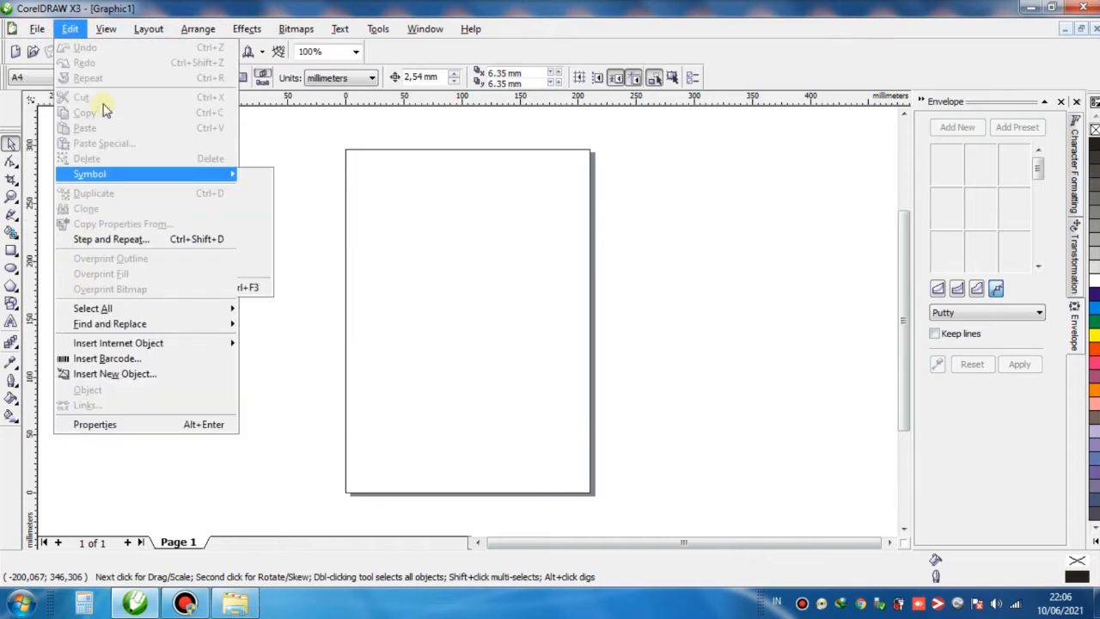
mouse_move(93, 175)
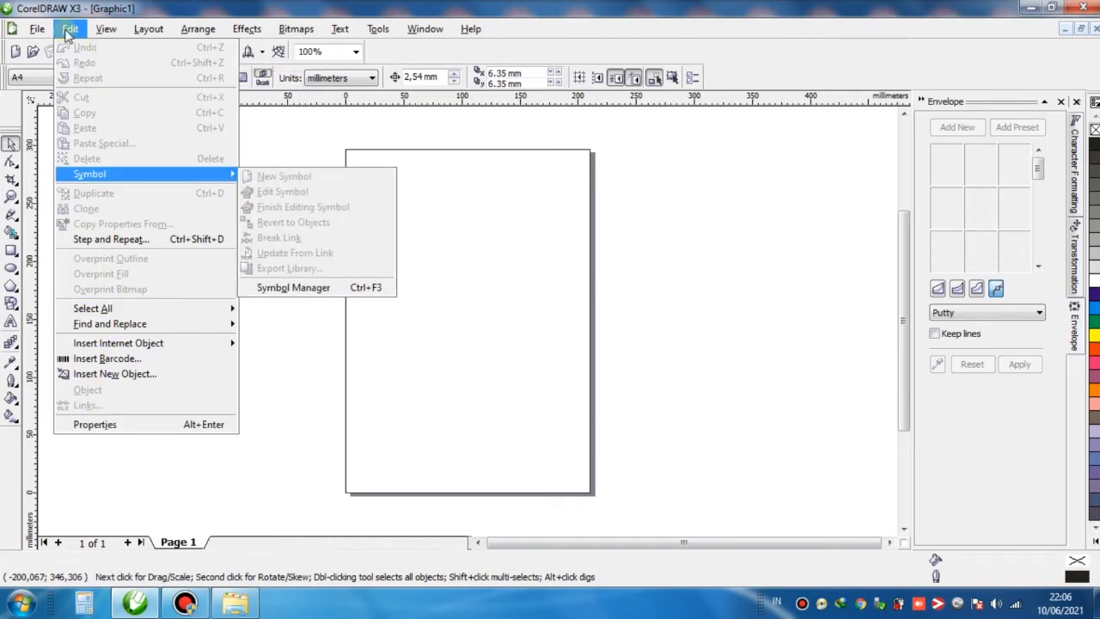
mouse_move(97, 31)
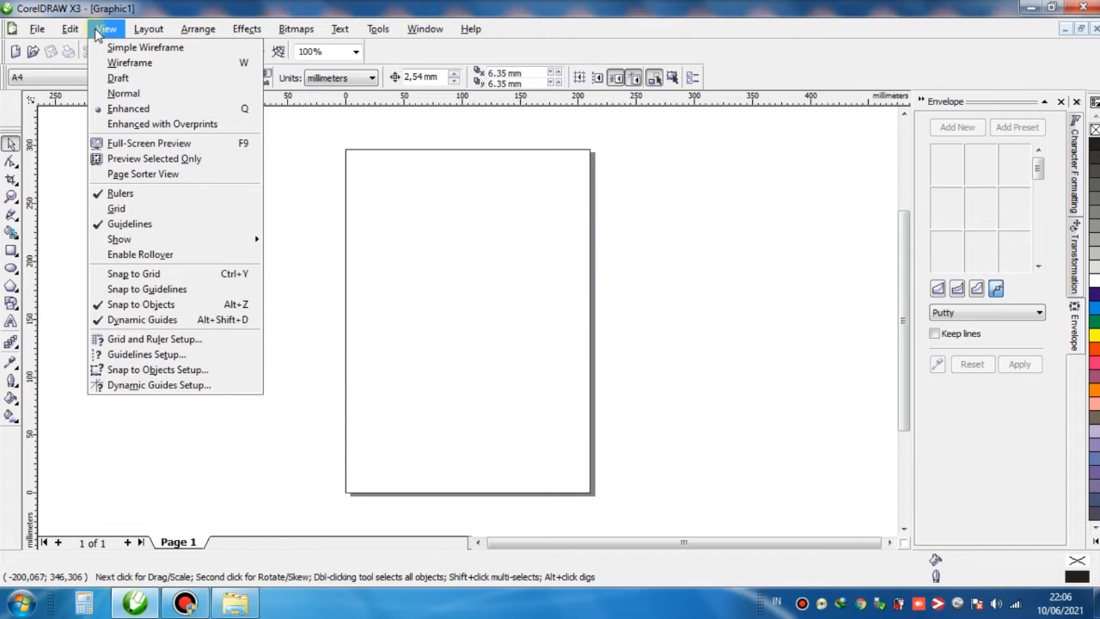
mouse_move(134, 34)
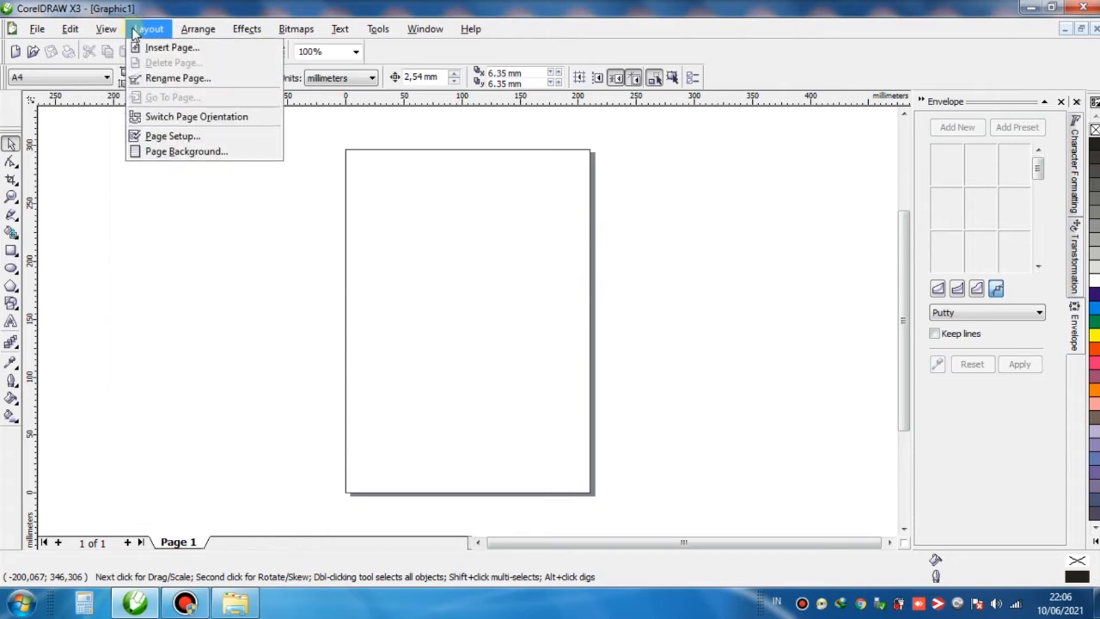
mouse_move(187, 33)
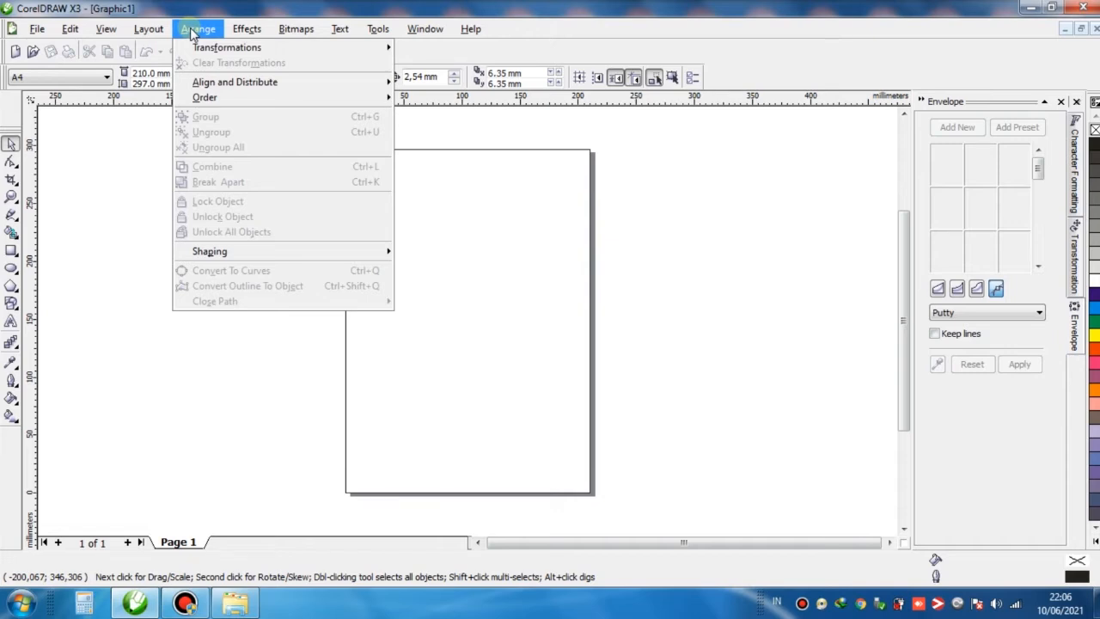
mouse_move(293, 31)
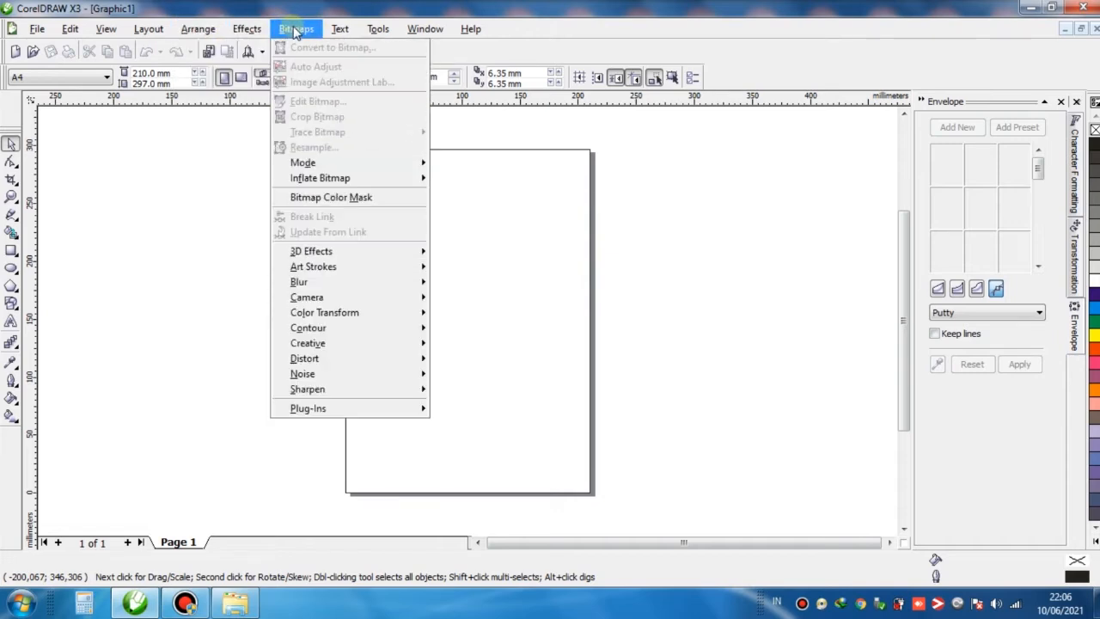
mouse_move(333, 31)
mouse_move(34, 30)
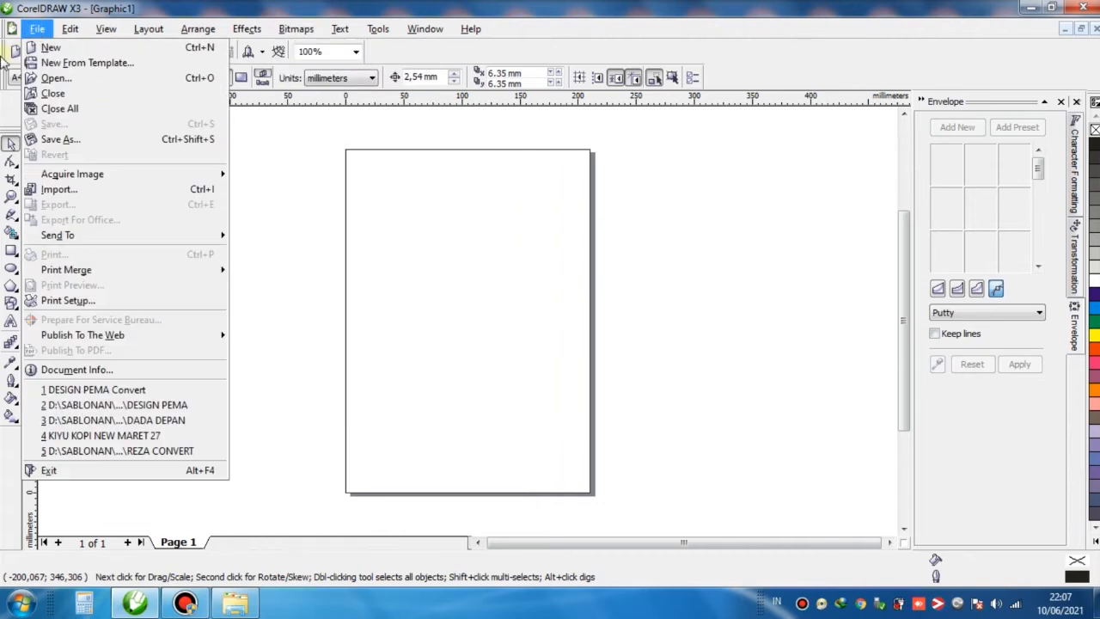
left_click(8, 64)
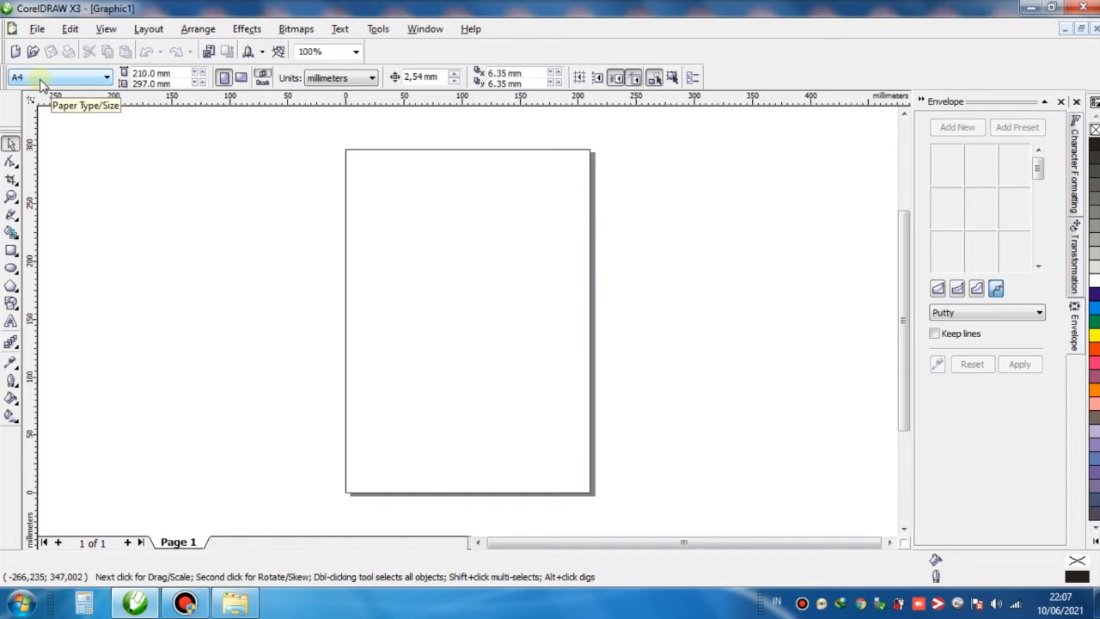
Set the page to F4 paper size in portrait orientation, with centimeters as the drawing units.
left_click(40, 83)
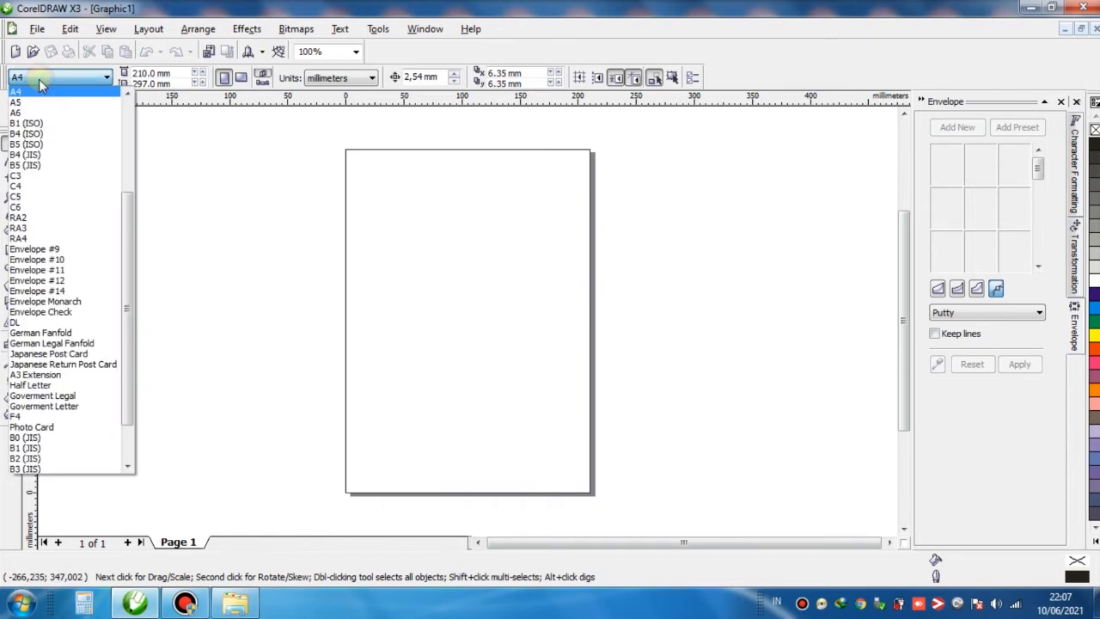
left_click(34, 416)
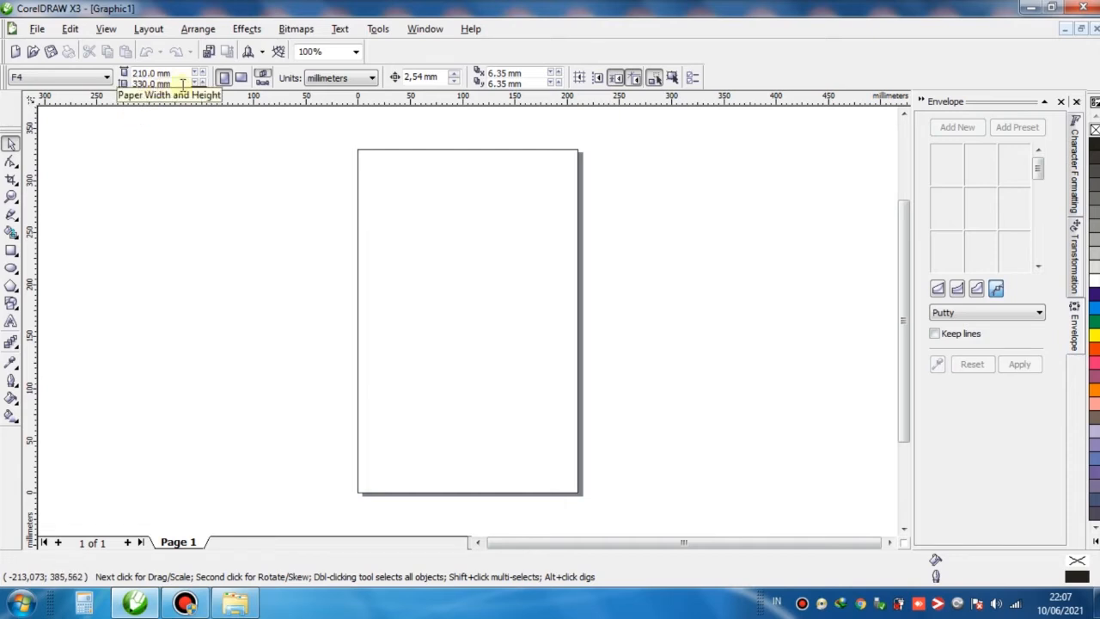
left_click(354, 78)
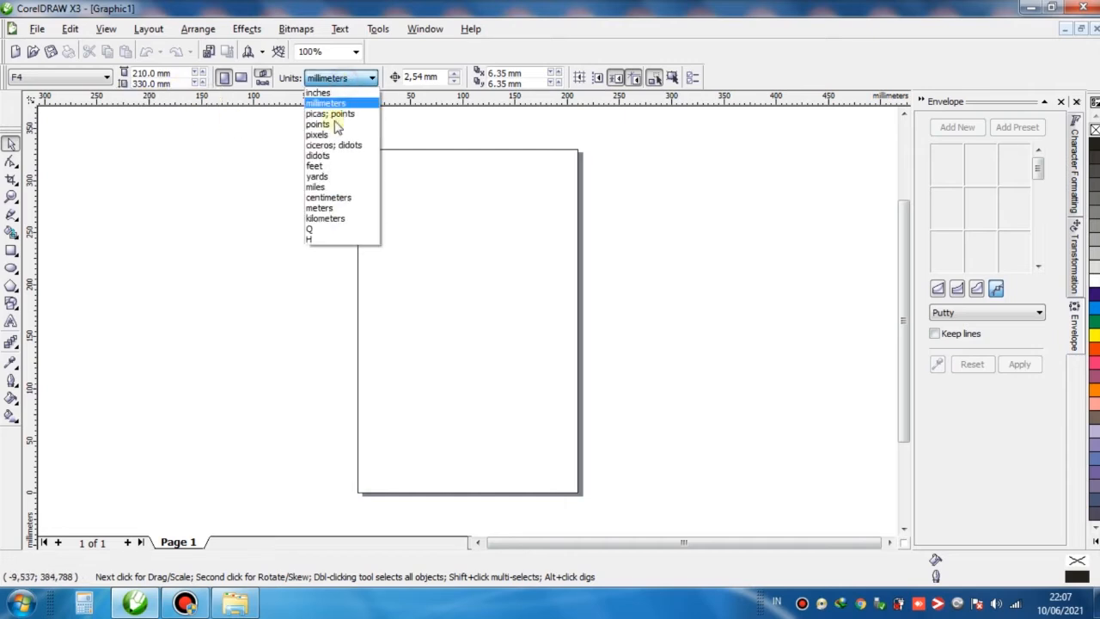
left_click(335, 197)
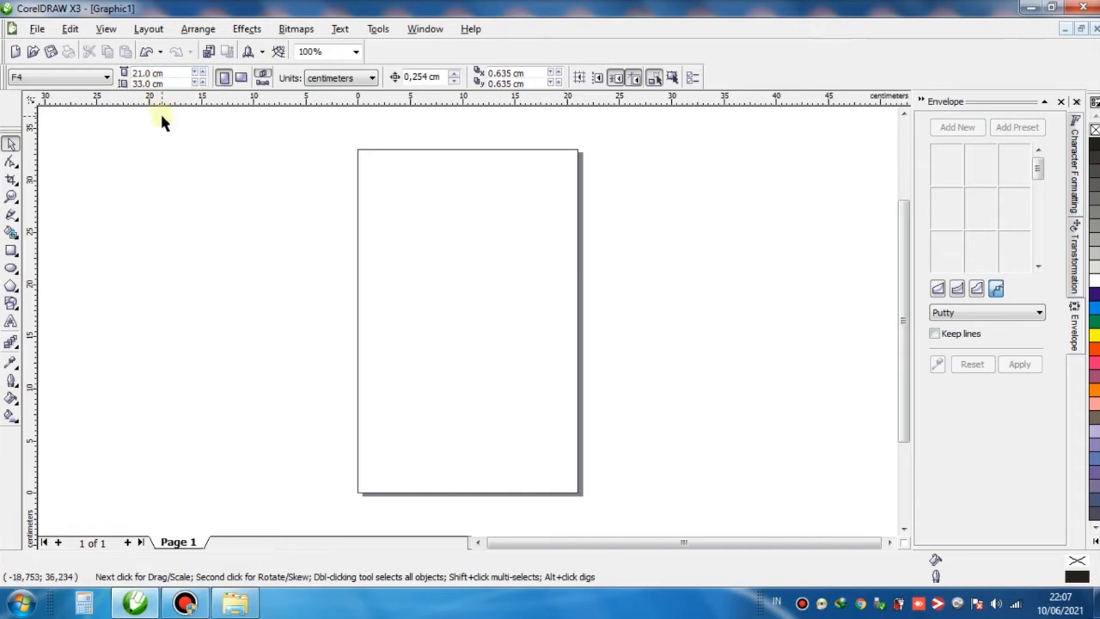
left_click(241, 78)
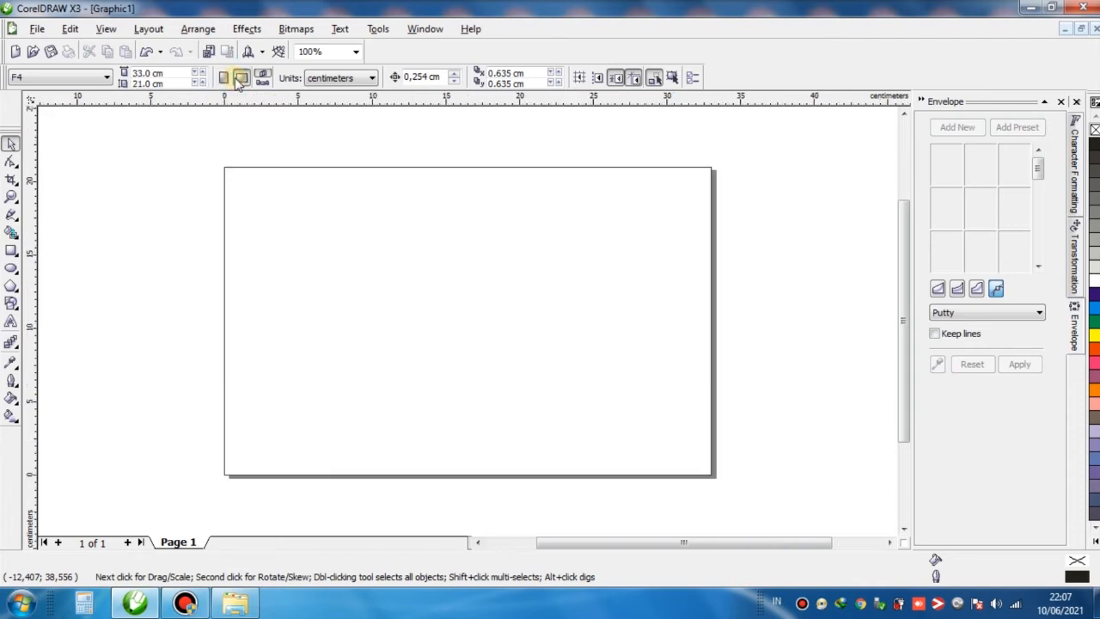
left_click(224, 78)
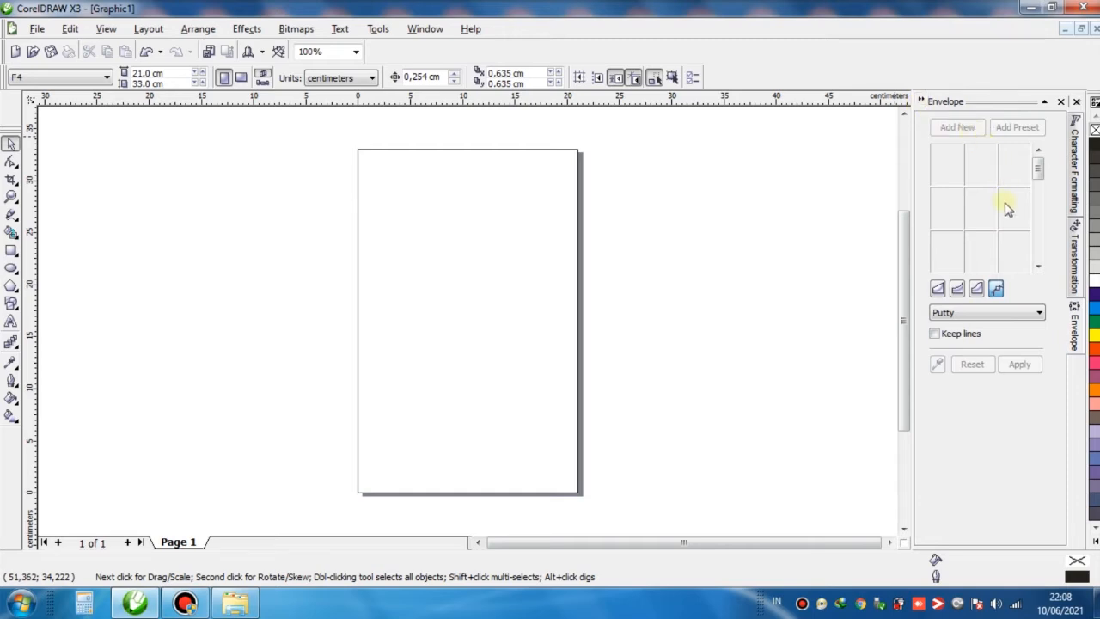
left_click(429, 30)
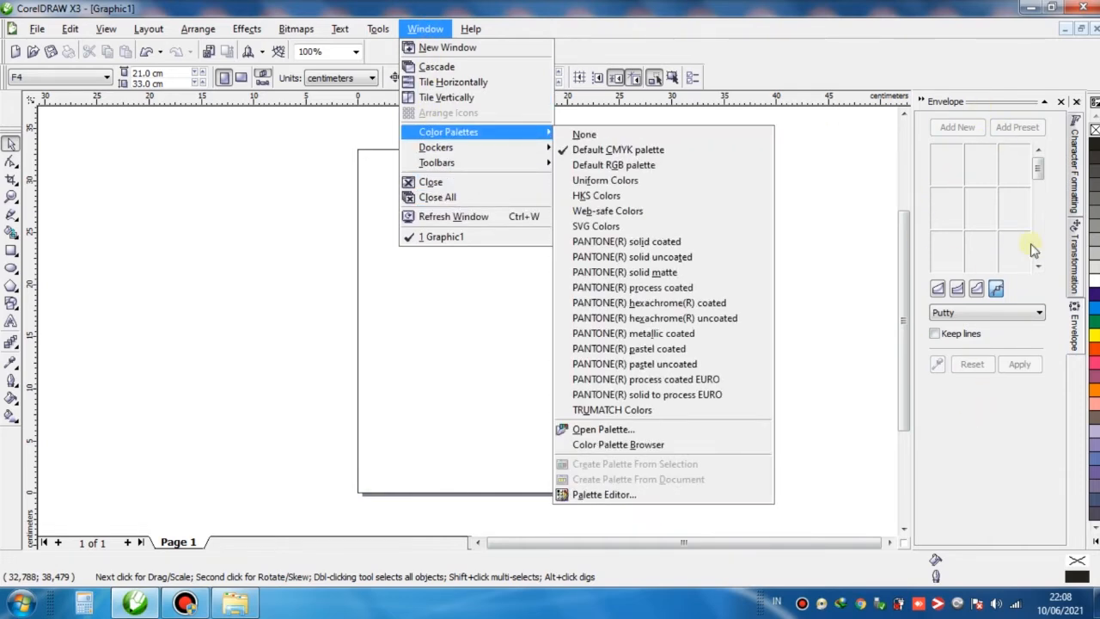
left_click(824, 181)
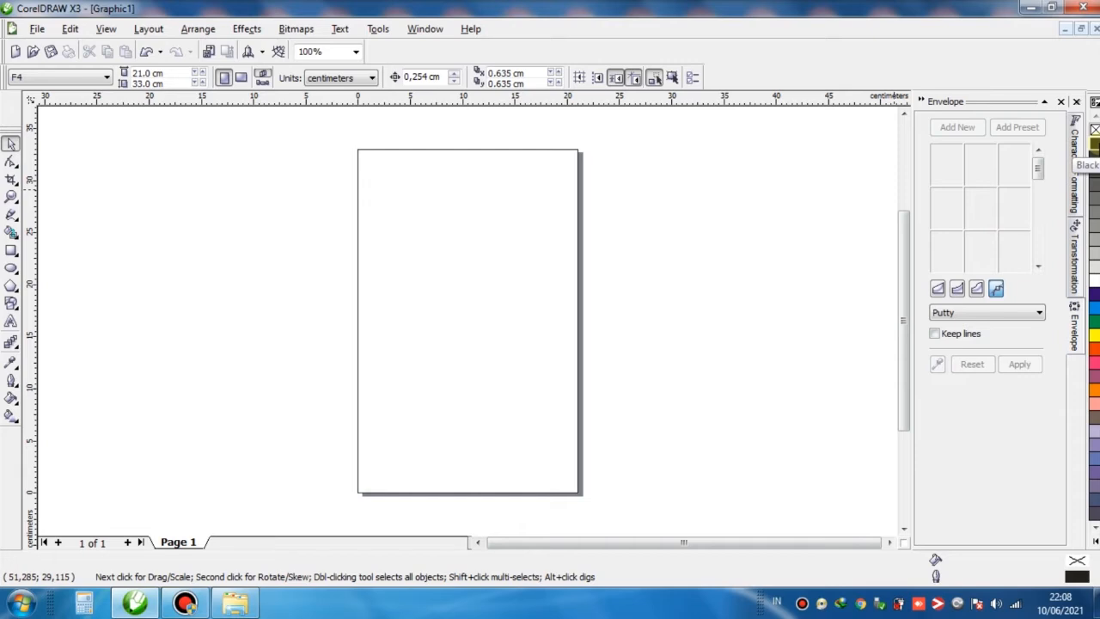
left_click(1094, 545)
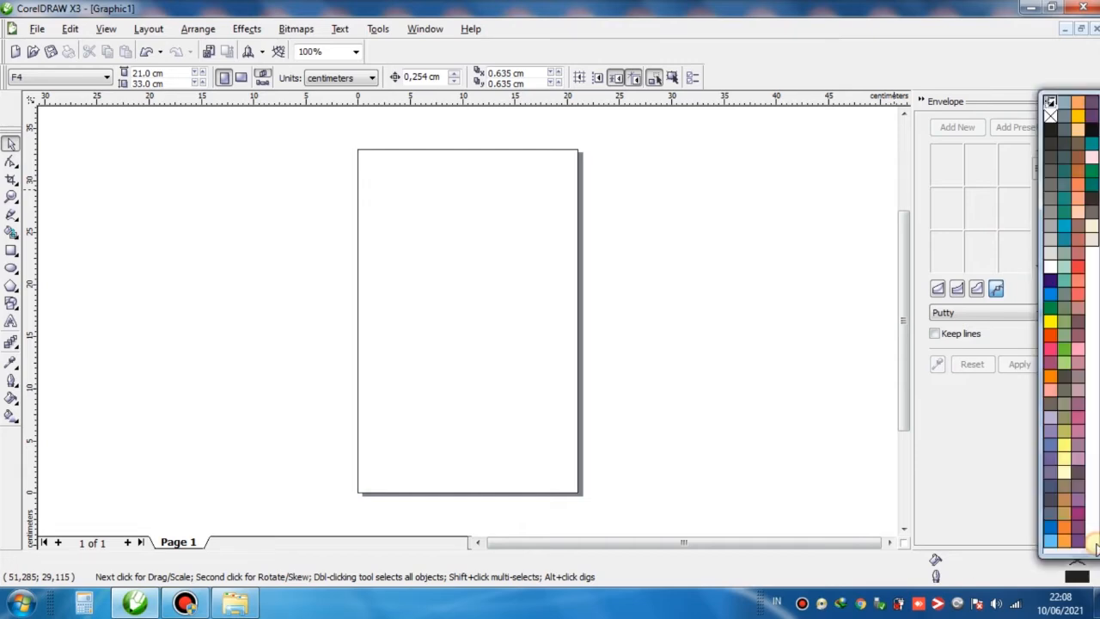
left_click(1052, 311)
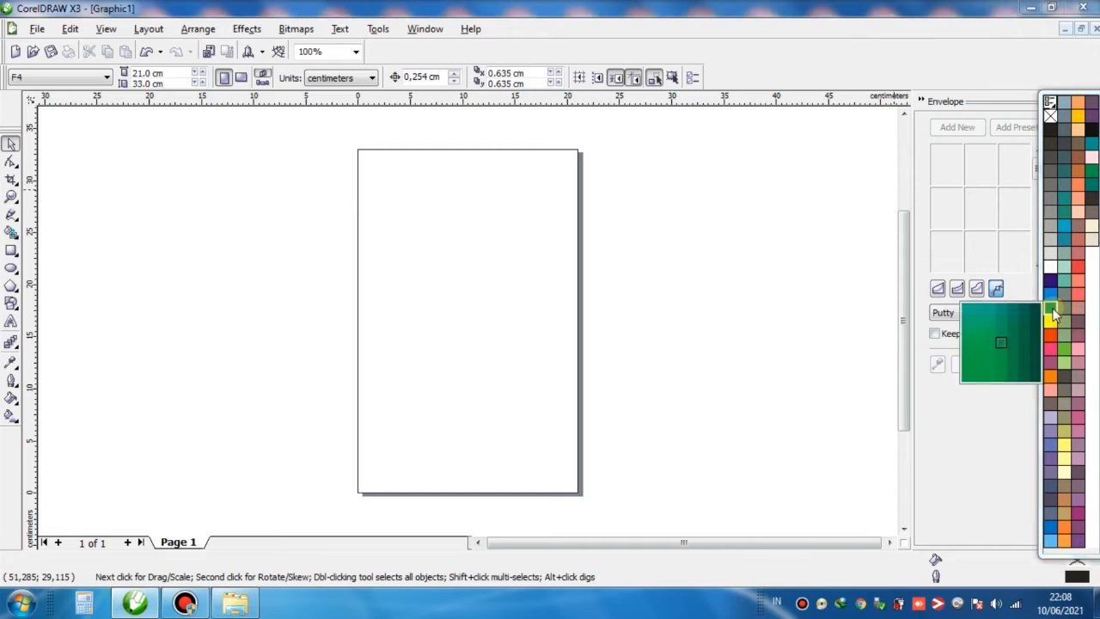
mouse_move(1053, 315)
left_mouse_down()
mouse_move(969, 351)
mouse_move(968, 314)
left_mouse_up()
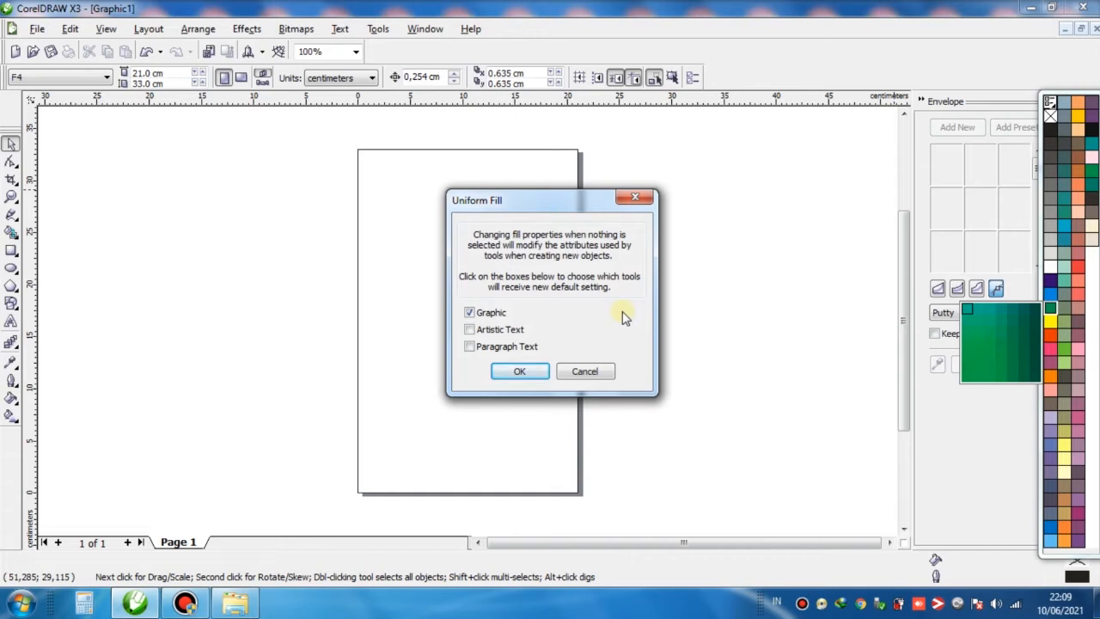
left_click(584, 371)
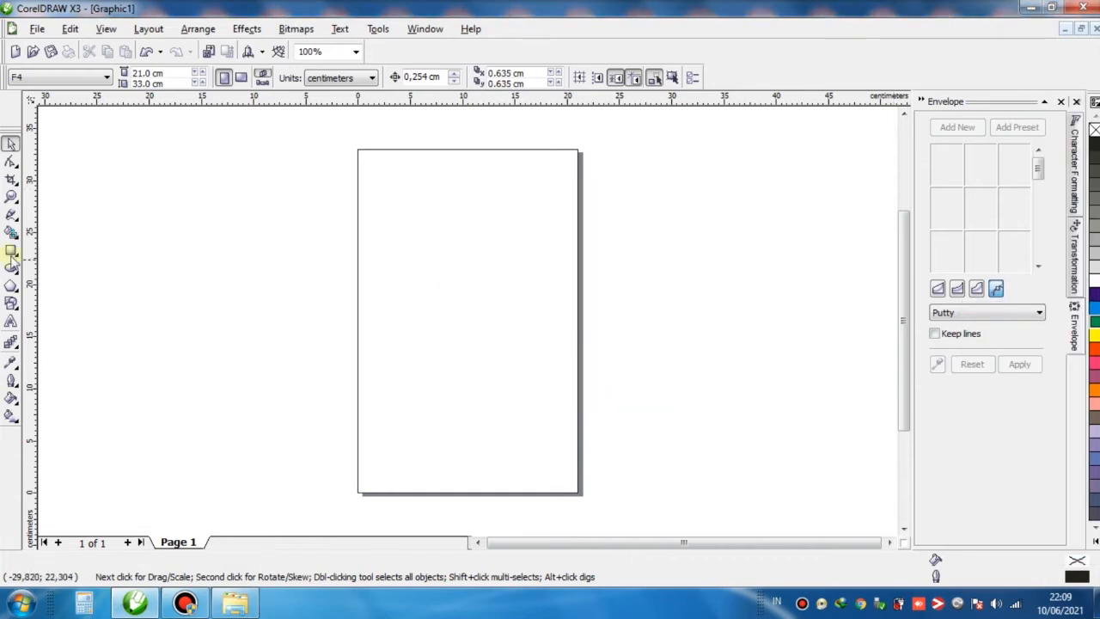
Draw a rectangle about 12.8 cm wide and 14 cm high mid-page and fill it with light orange (C2 M42 Y64 K0).
left_click(10, 249)
left_click_drag(399, 252, 533, 399)
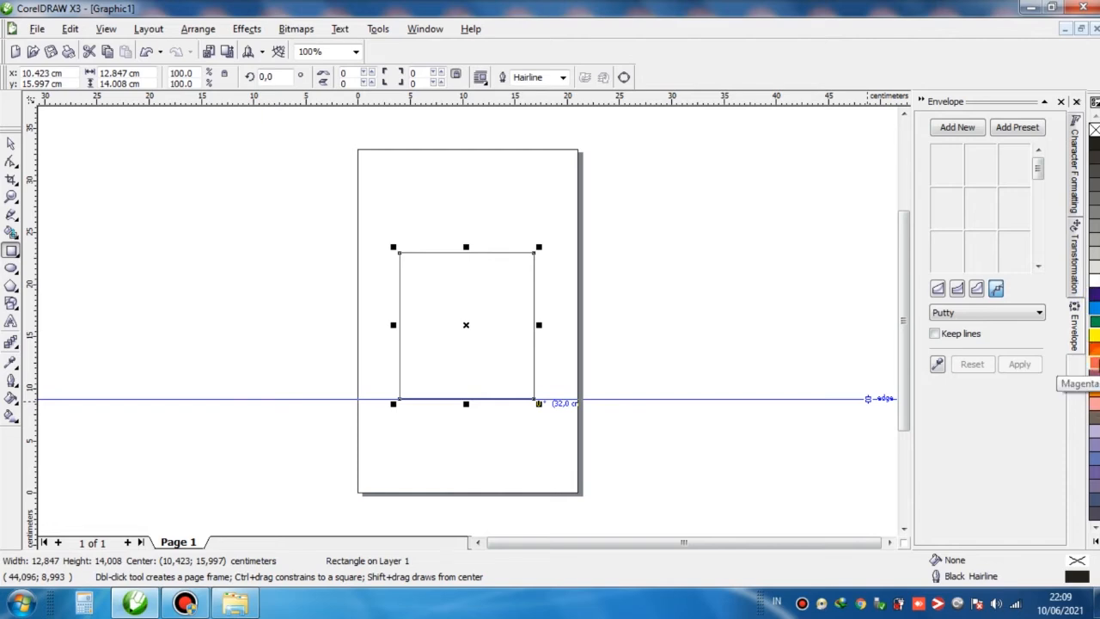
left_click(1096, 348)
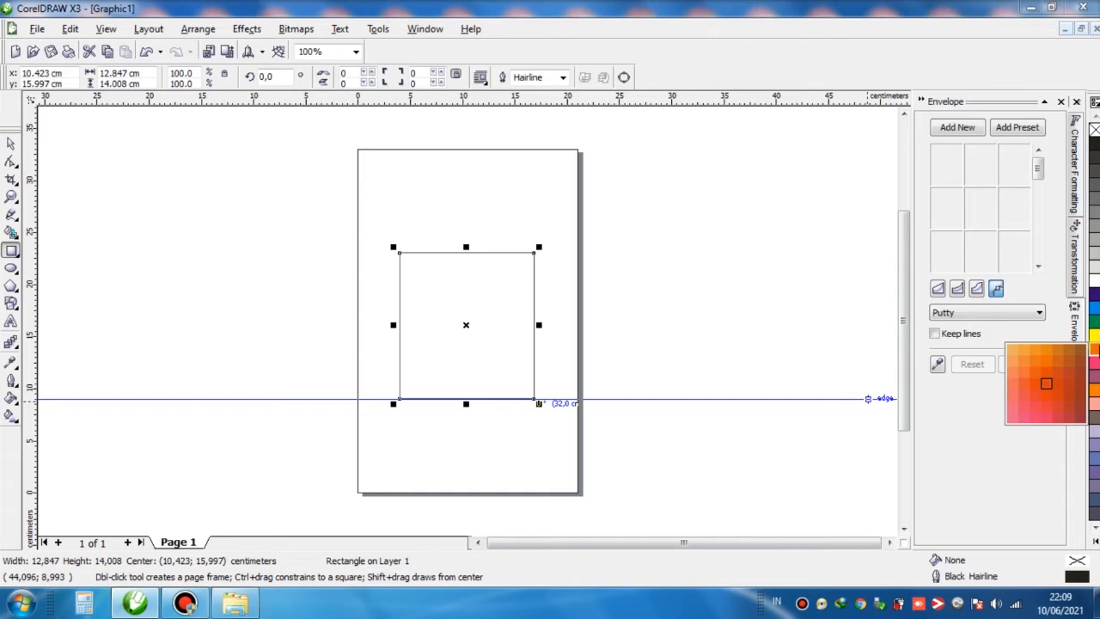
left_click(1013, 361)
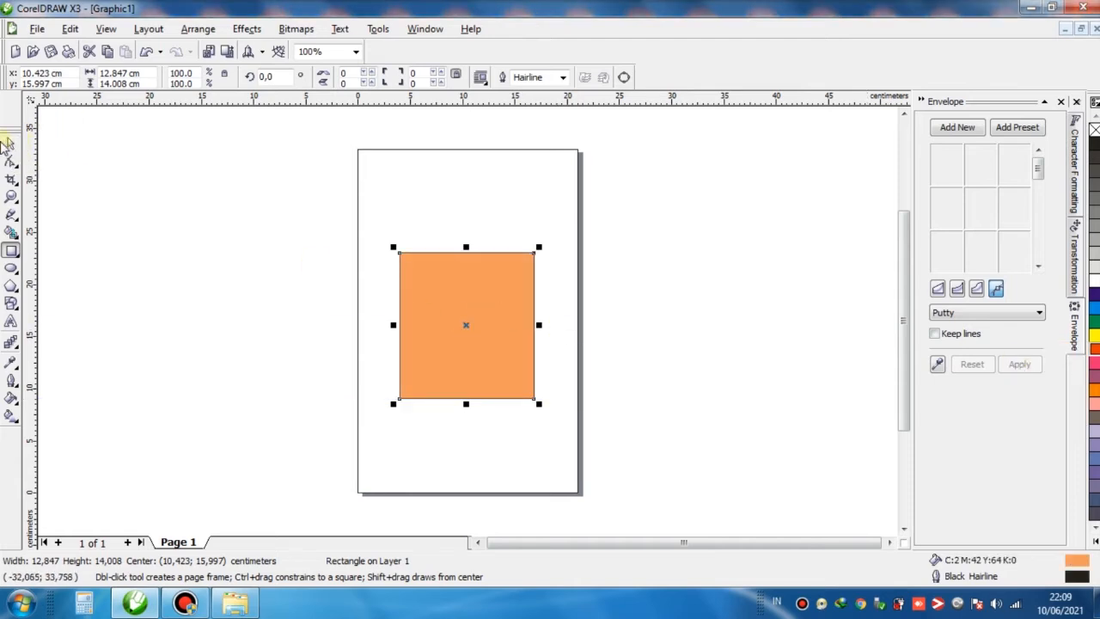
Examine the CMYK components of the rectangle's uniform fill without changing them.
left_click(9, 143)
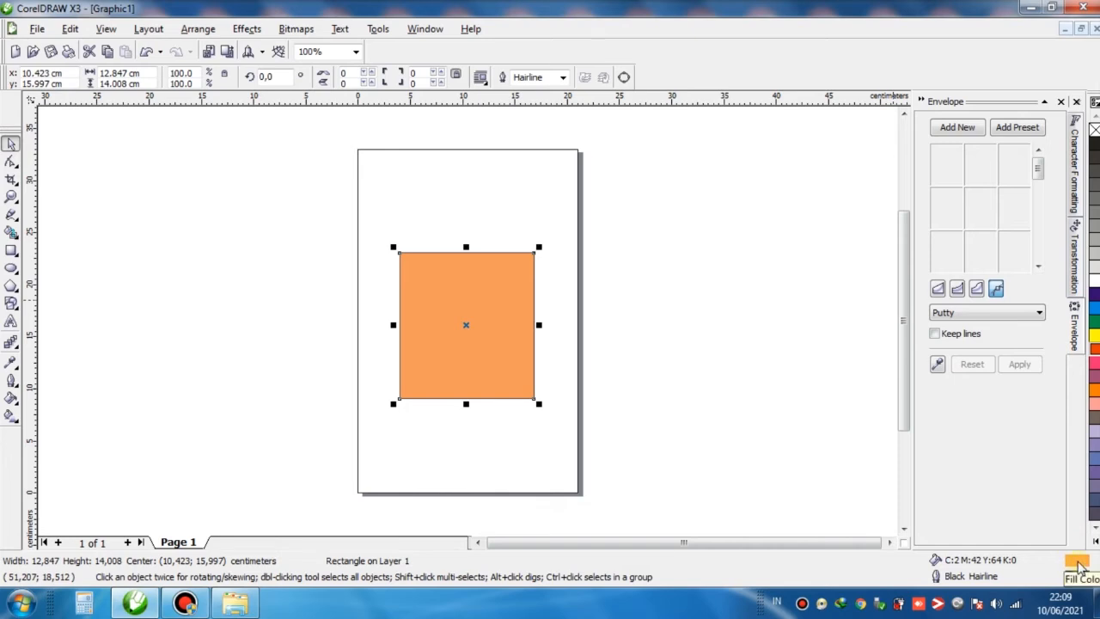
double_click(934, 560)
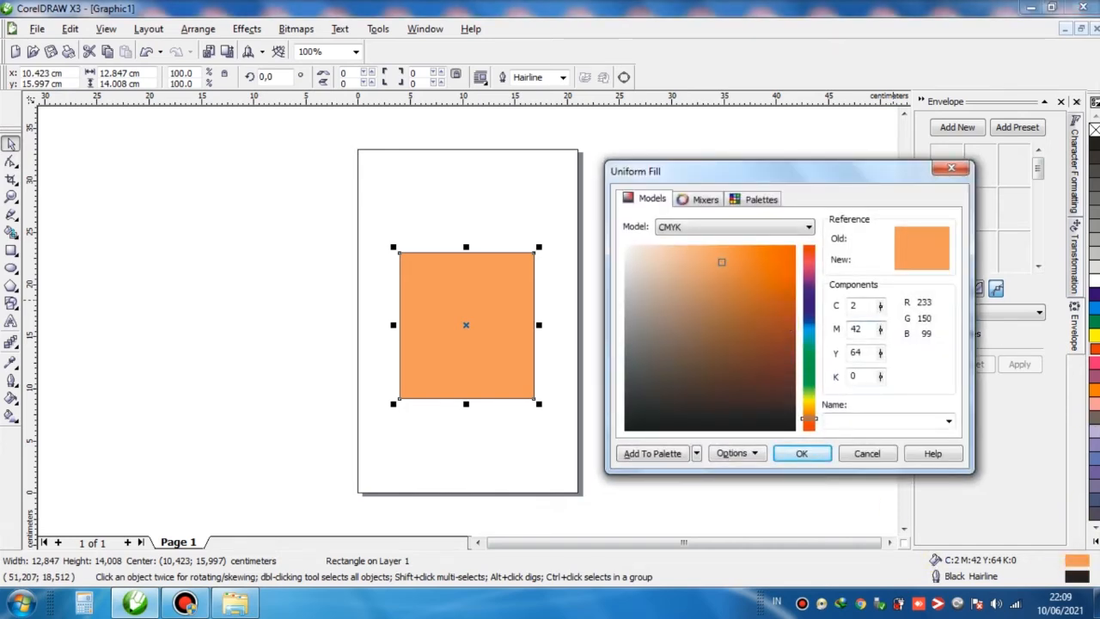
left_click(800, 452)
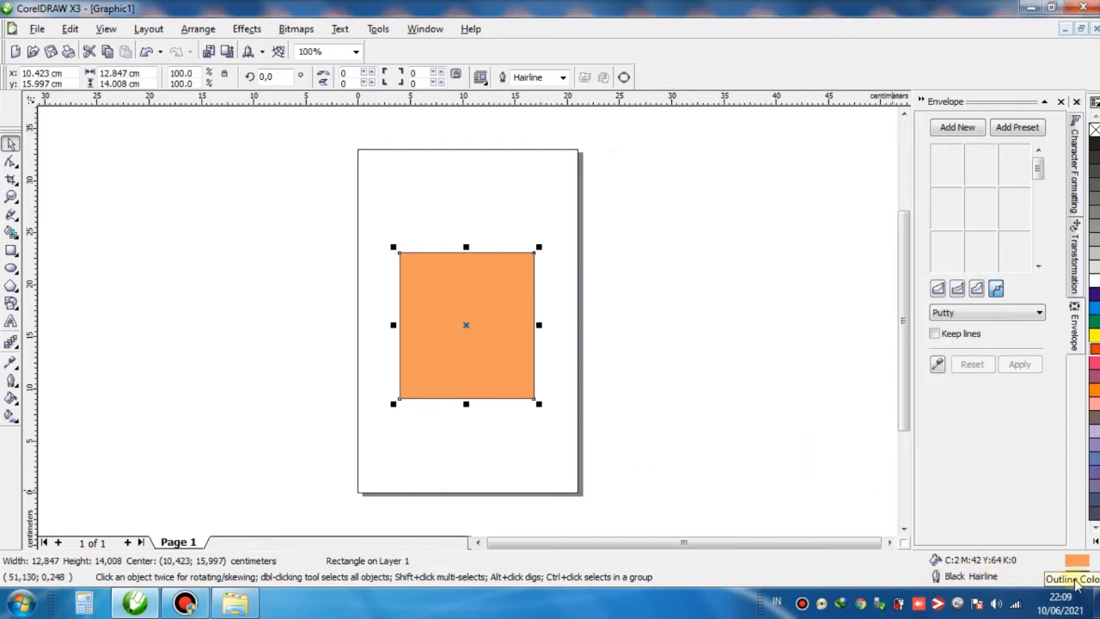
Try a 4.0 pt outline with the Behind fill and Scale with image options on the orange rectangle.
scroll(466, 320, "up", 3)
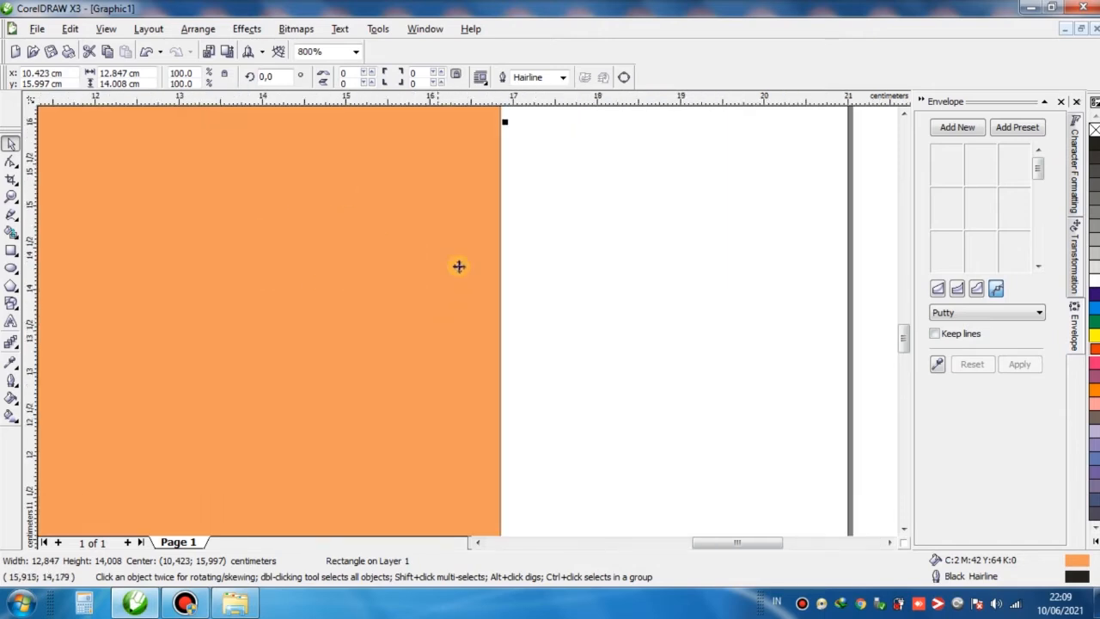
scroll(477, 263, "up", 1)
scroll(484, 329, "up", 2)
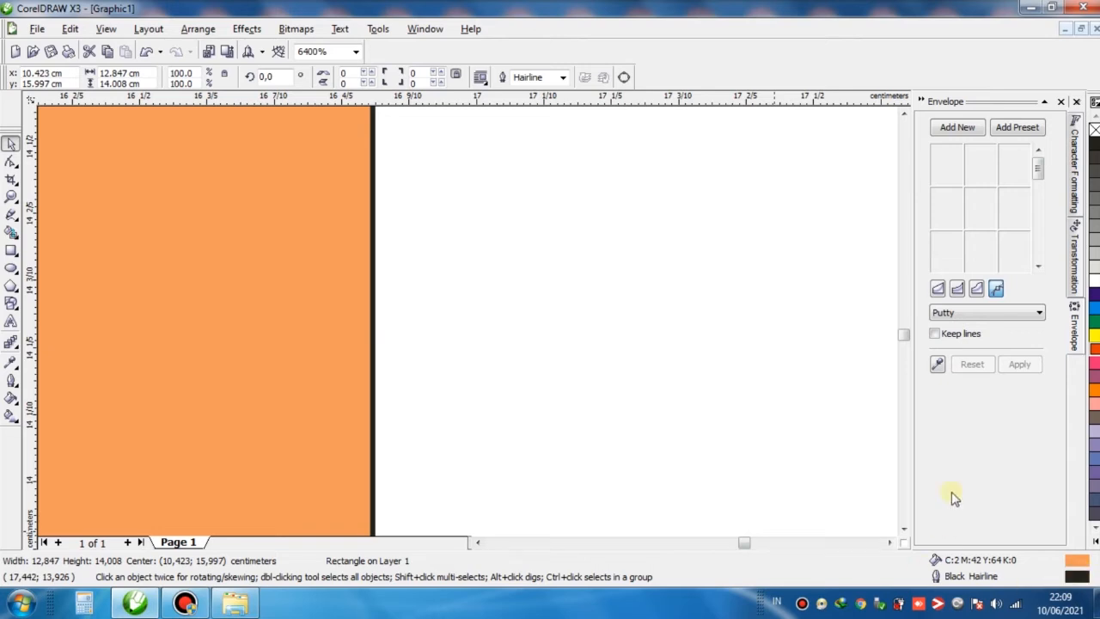
double_click(1075, 582)
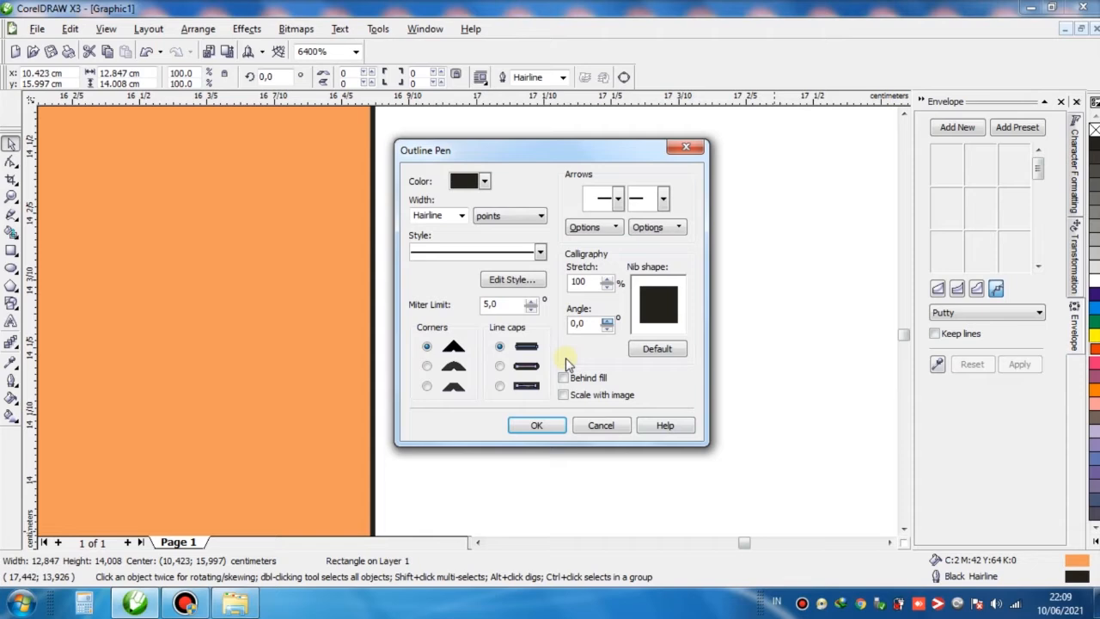
left_click(462, 216)
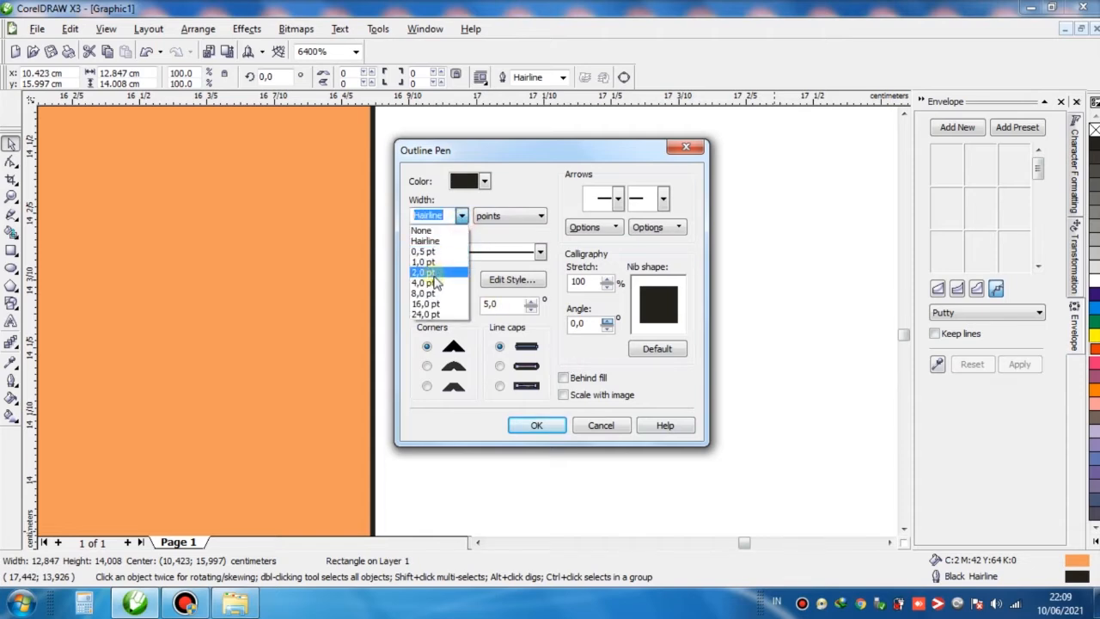
left_click(429, 289)
left_click(427, 347)
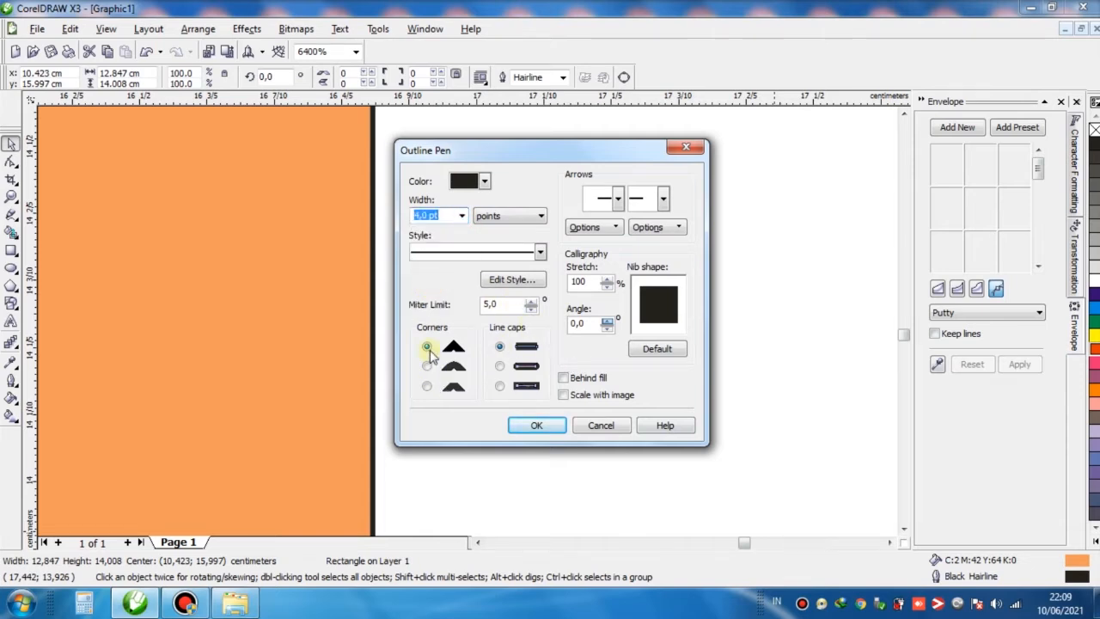
left_click(563, 380)
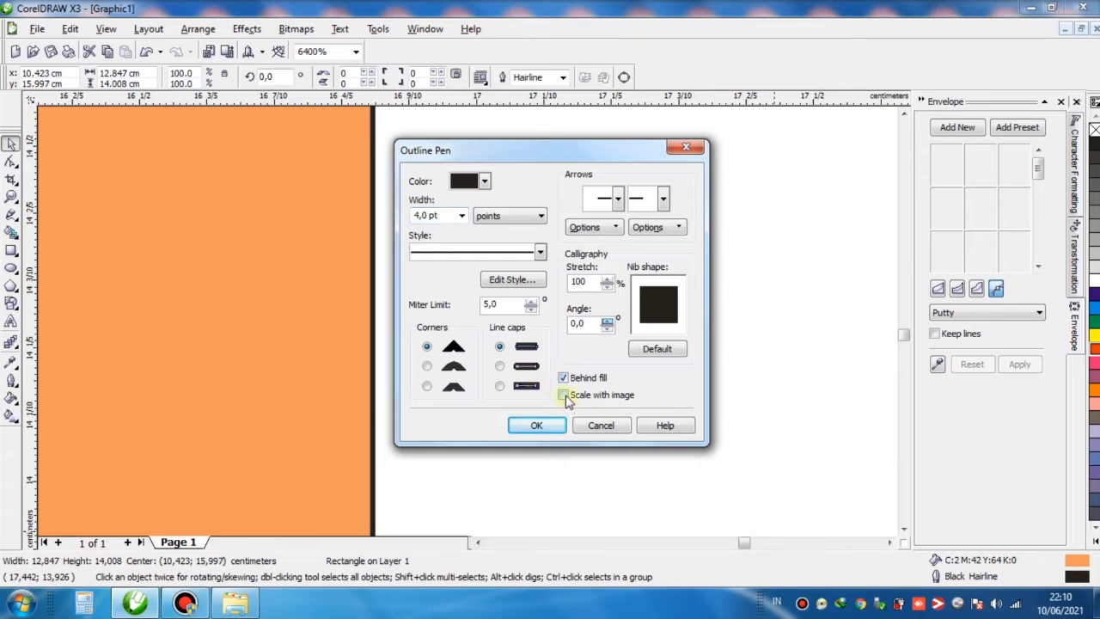
left_click(563, 395)
left_click(608, 424)
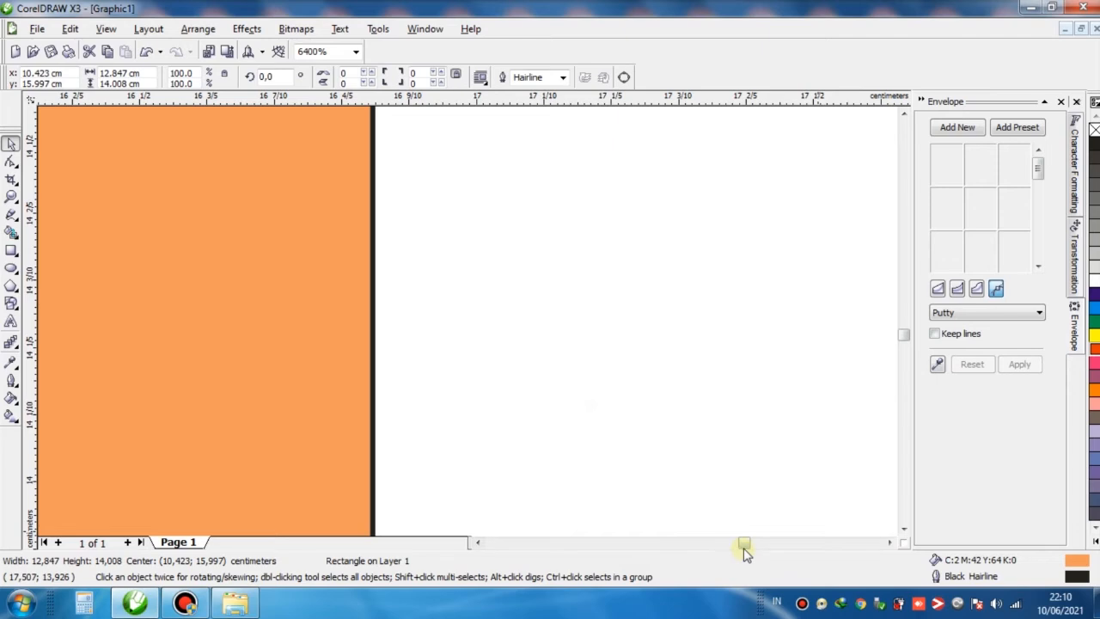
Draw a second rectangle about 5.2 cm wide and 3.9 cm high across the page's left edge, beside the orange one.
left_click_drag(744, 542, 716, 545)
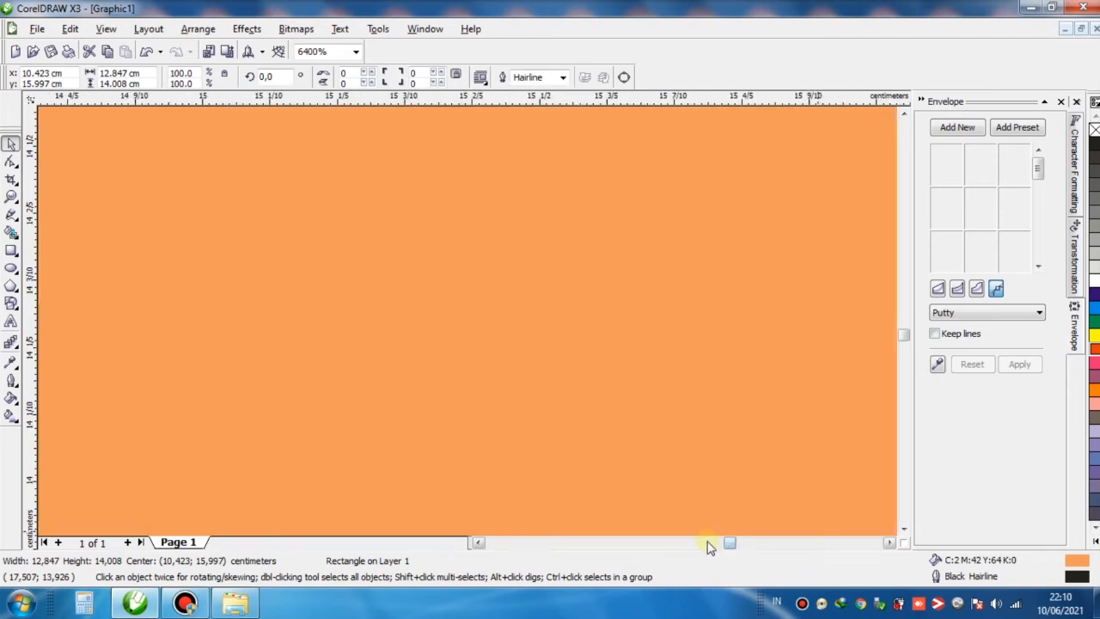
key("F4")
left_click_drag(653, 544, 699, 550)
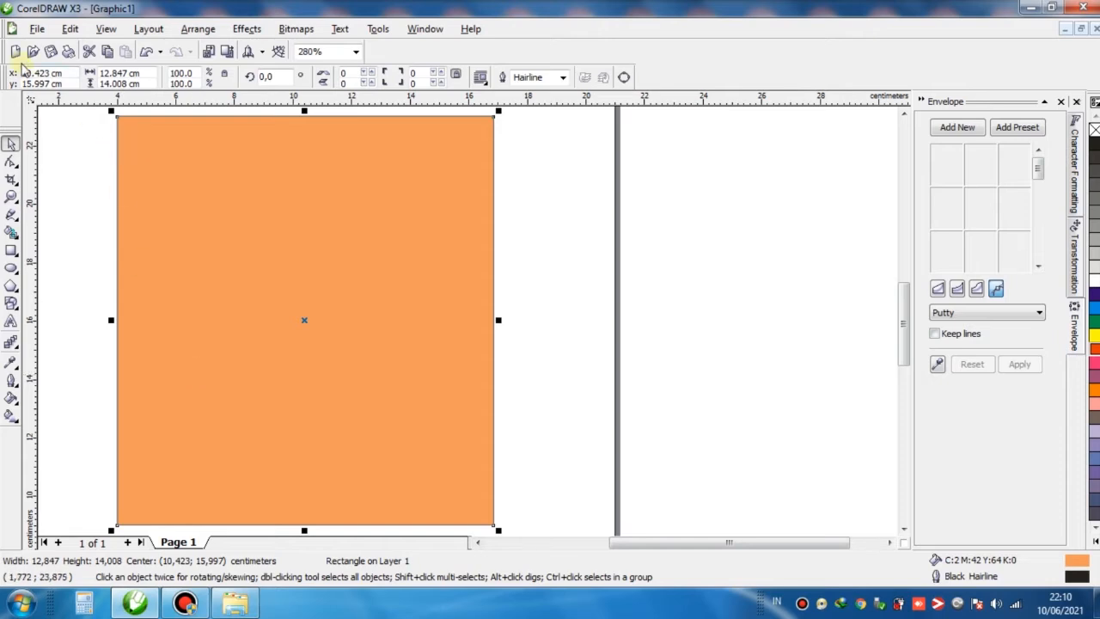
left_click(66, 192)
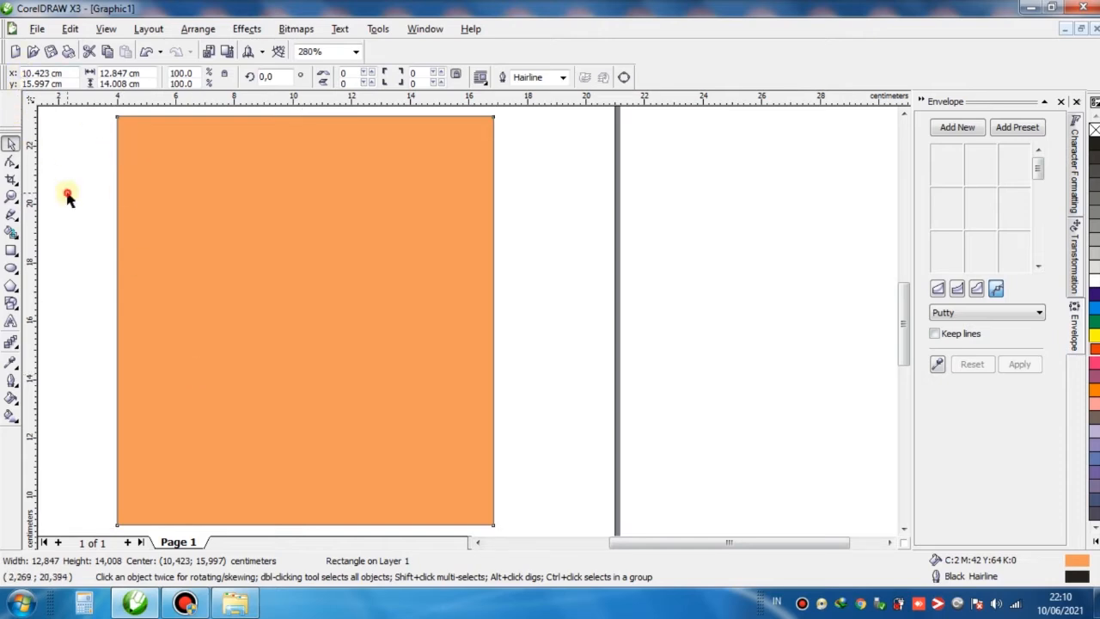
scroll(66, 187, "left", 2)
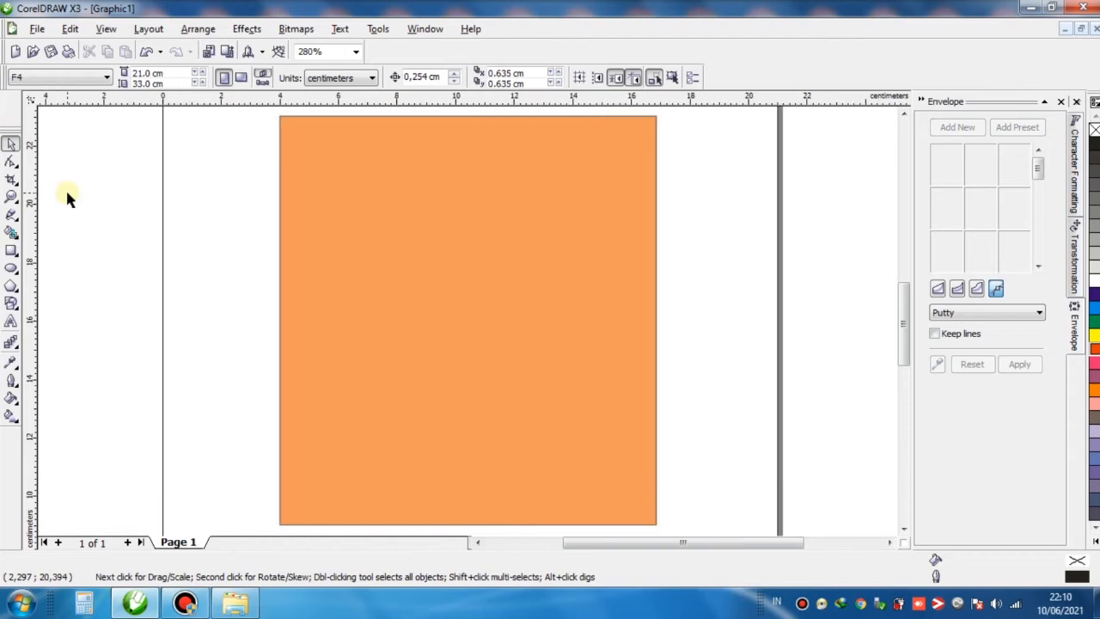
left_click(10, 418)
scroll(470, 369, "down", 2)
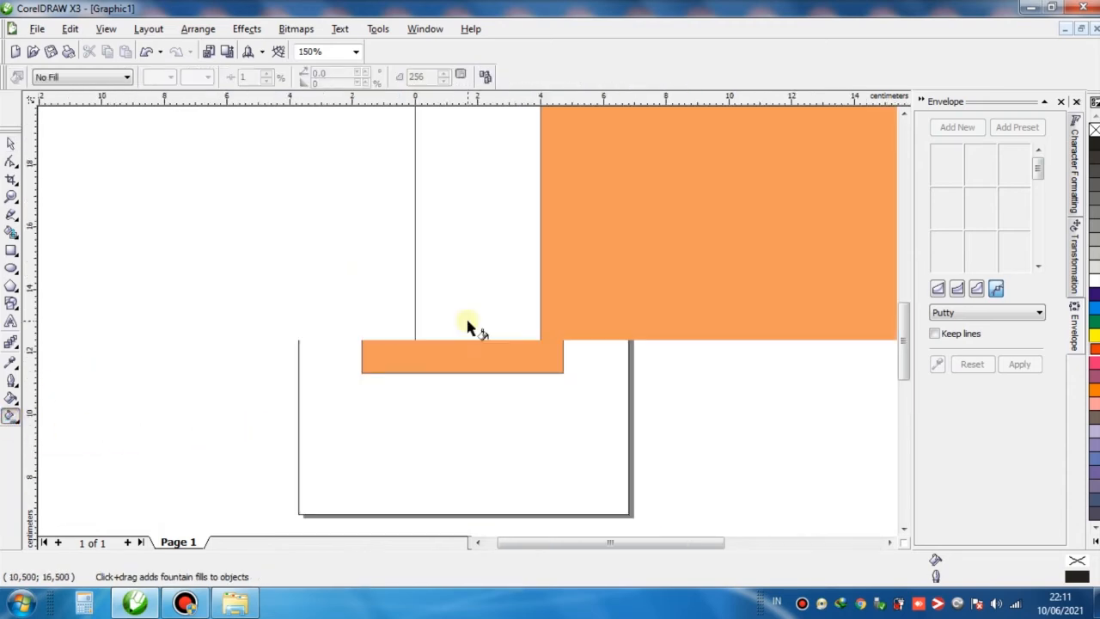
left_click(11, 250)
left_click_drag(278, 298, 443, 421)
Apply a diagonal linear fountain fill from red at the small rectangle's upper-left corner to yellow at its lower-right corner.
left_click(11, 416)
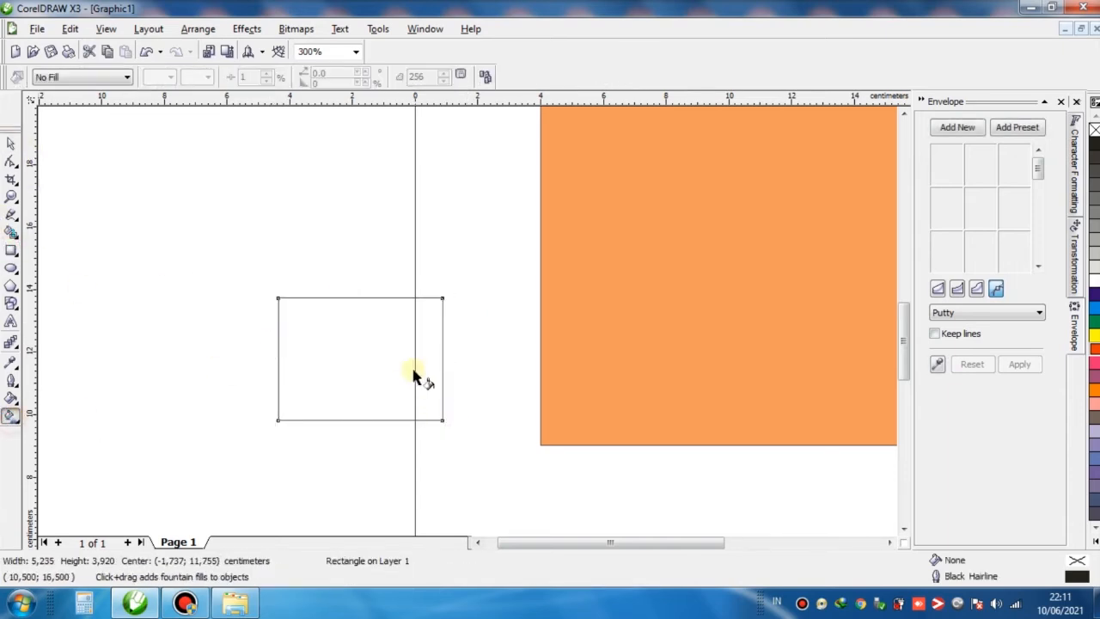
left_click_drag(286, 298, 441, 420)
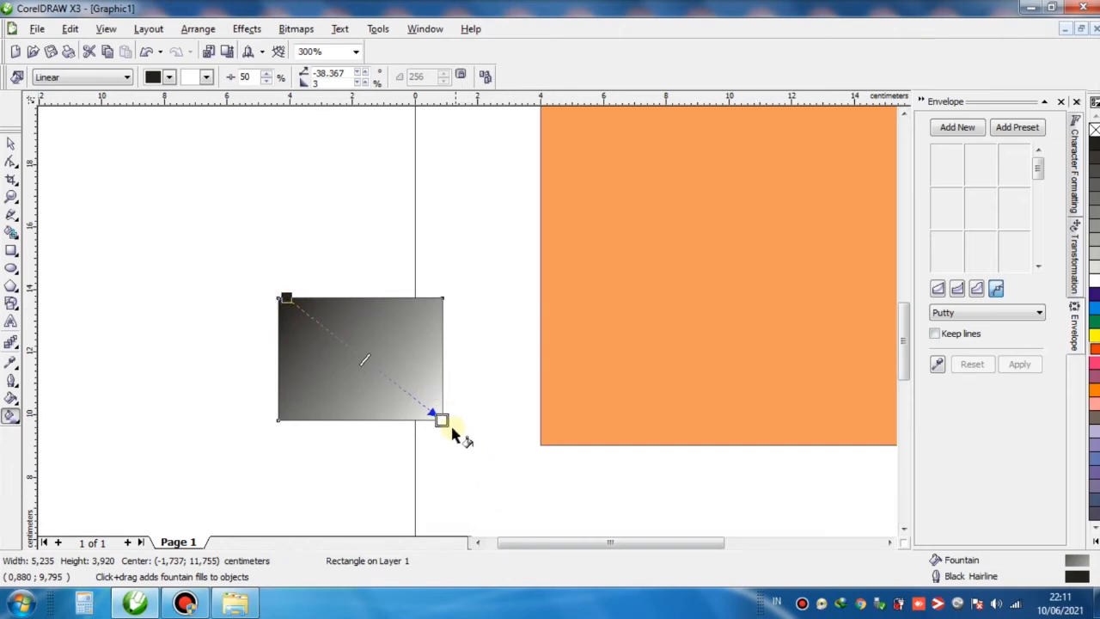
left_click(286, 298)
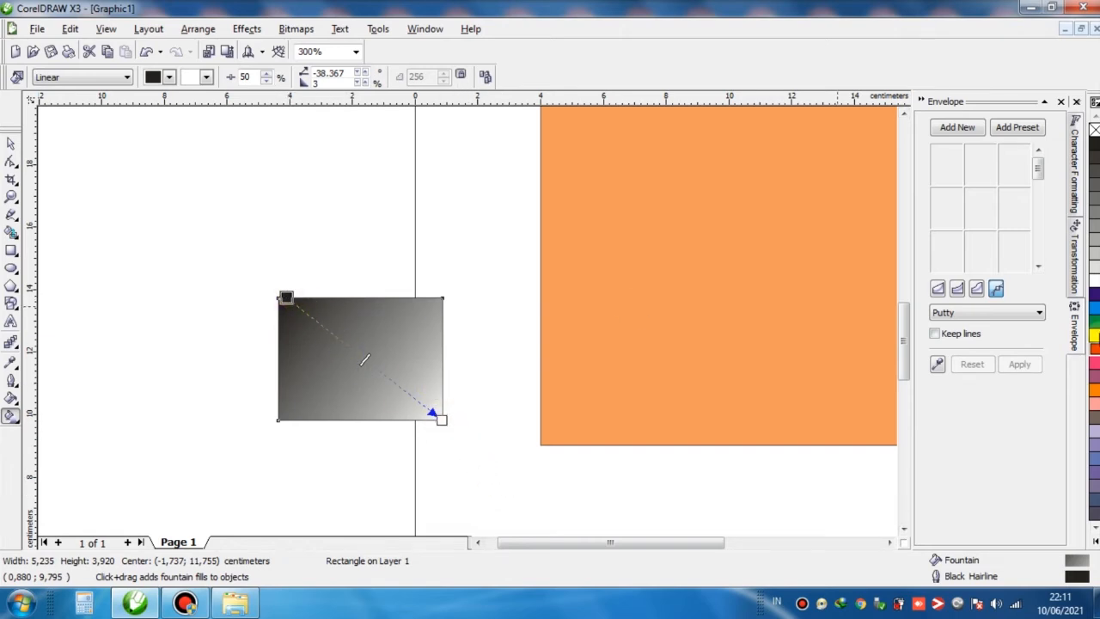
left_click(1093, 369)
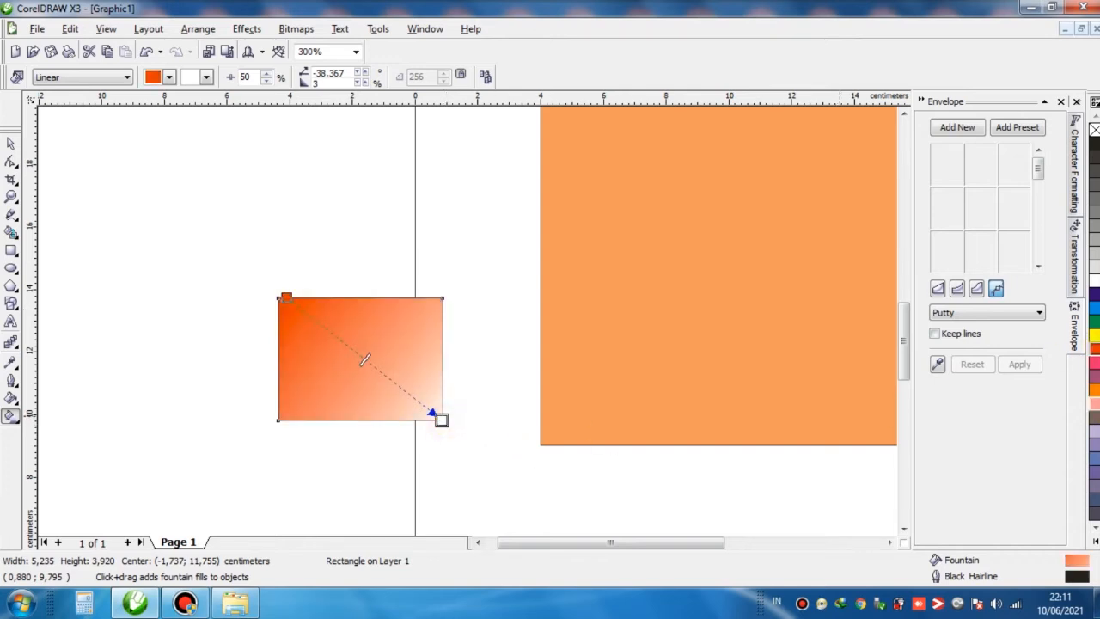
left_click(1094, 336)
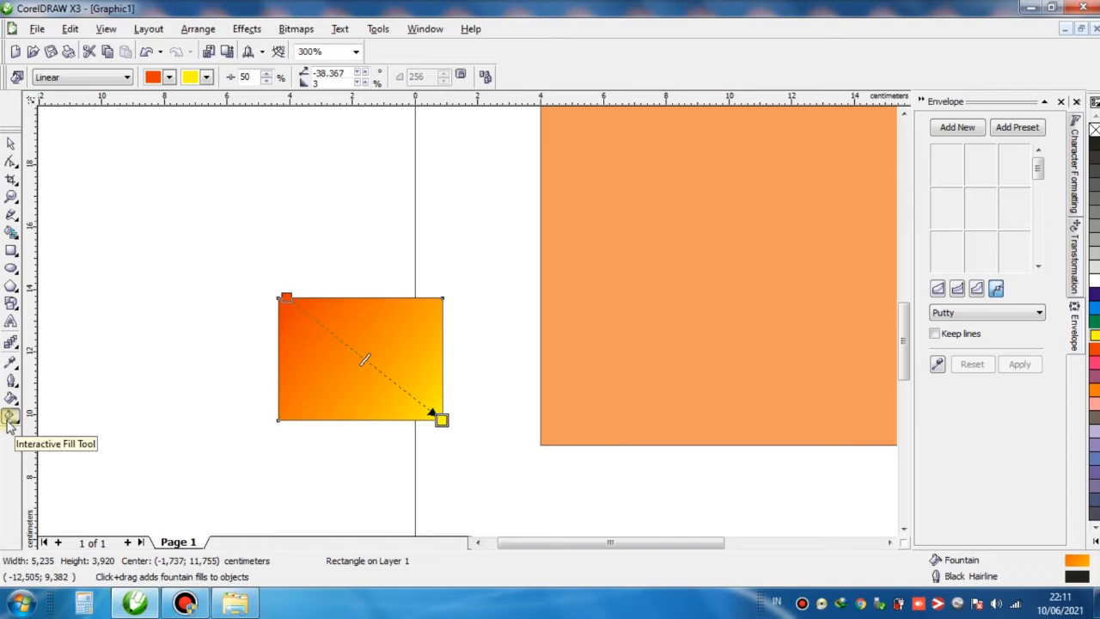
Set the starting color of the small rectangle's fountain fill to green.
double_click(1078, 564)
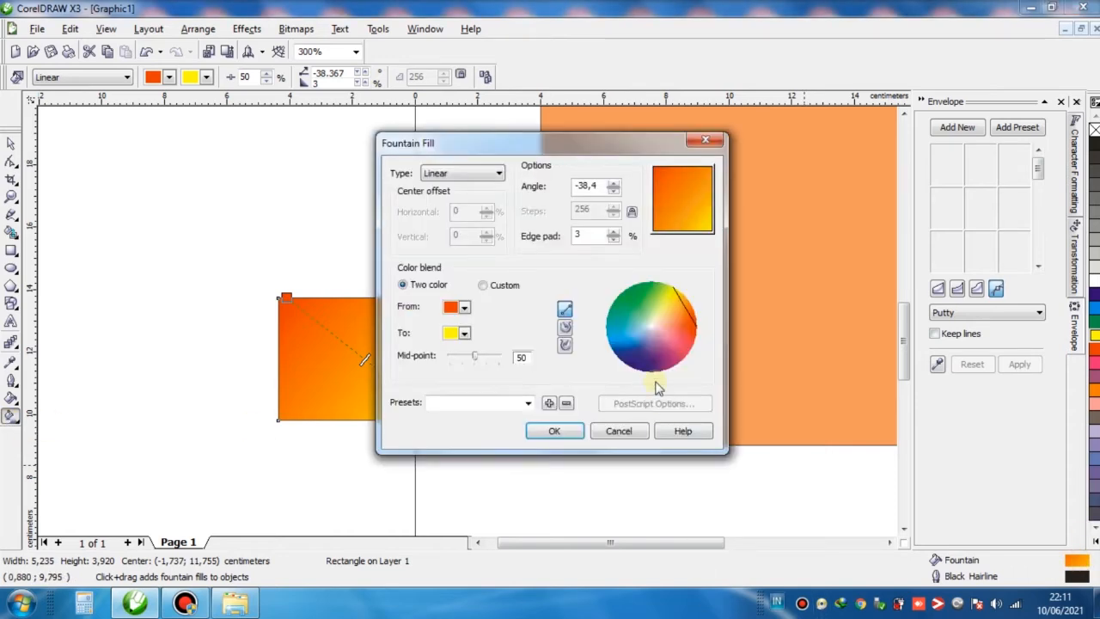
left_click(464, 308)
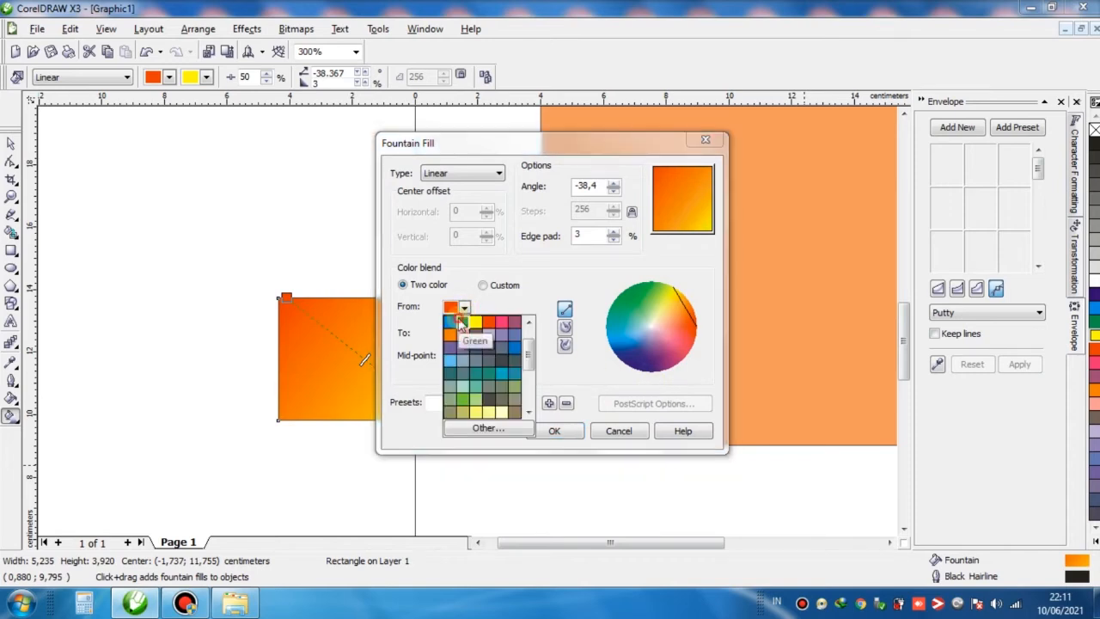
left_click(463, 341)
left_click(557, 430)
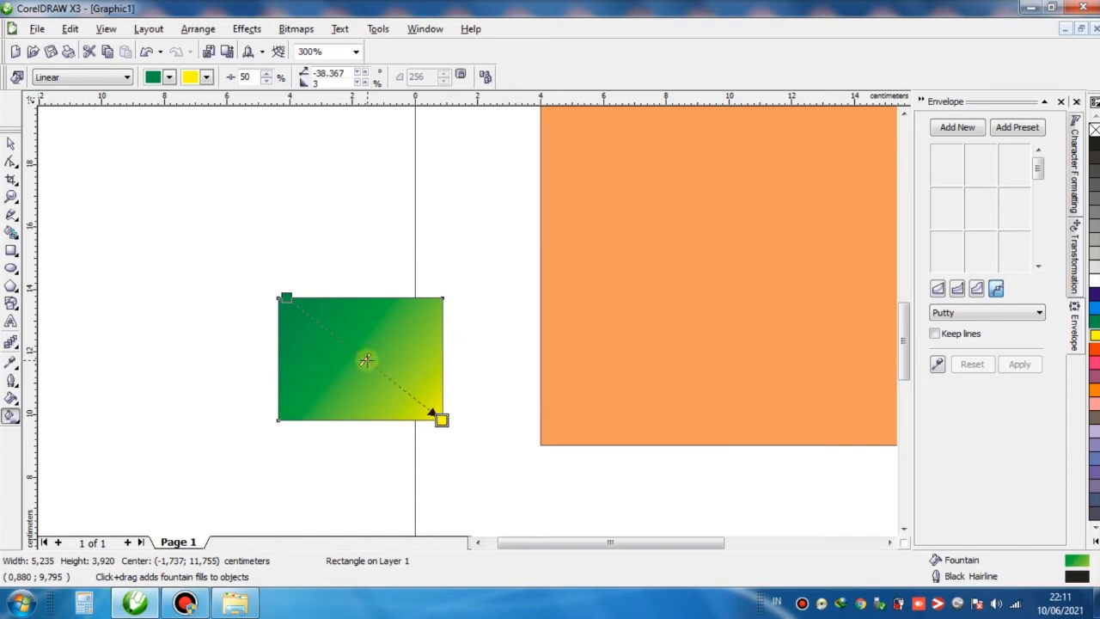
Adjust the gradient's midpoint to about 21% and move both its end handles up-left, with pale lavender as the start color.
left_click_drag(364, 360, 407, 396)
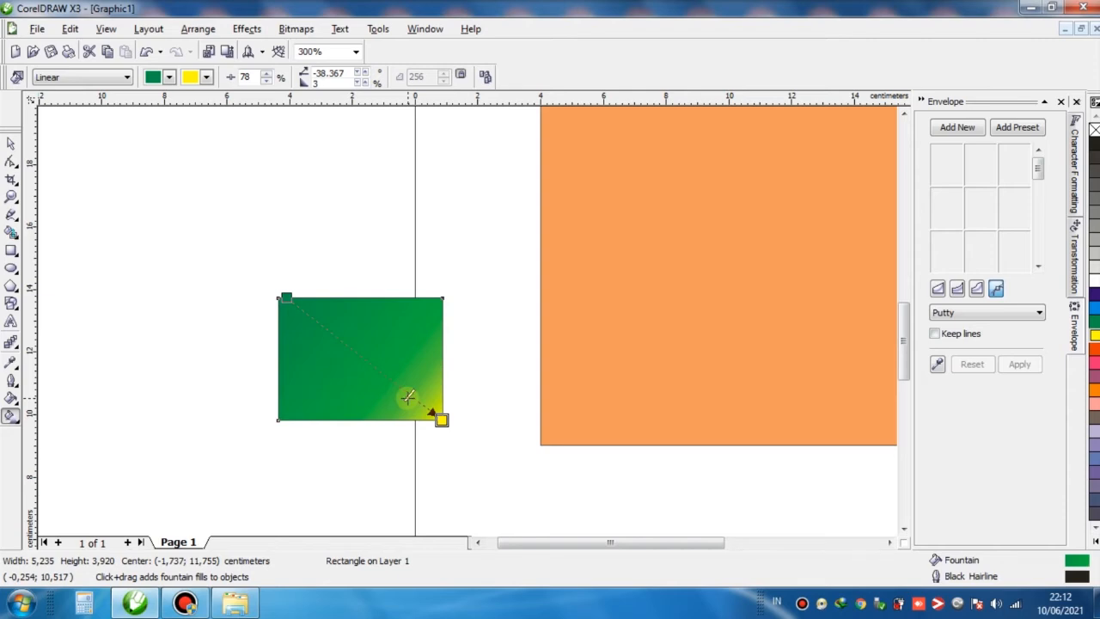
left_click_drag(407, 396, 319, 324)
left_click_drag(440, 418, 380, 383)
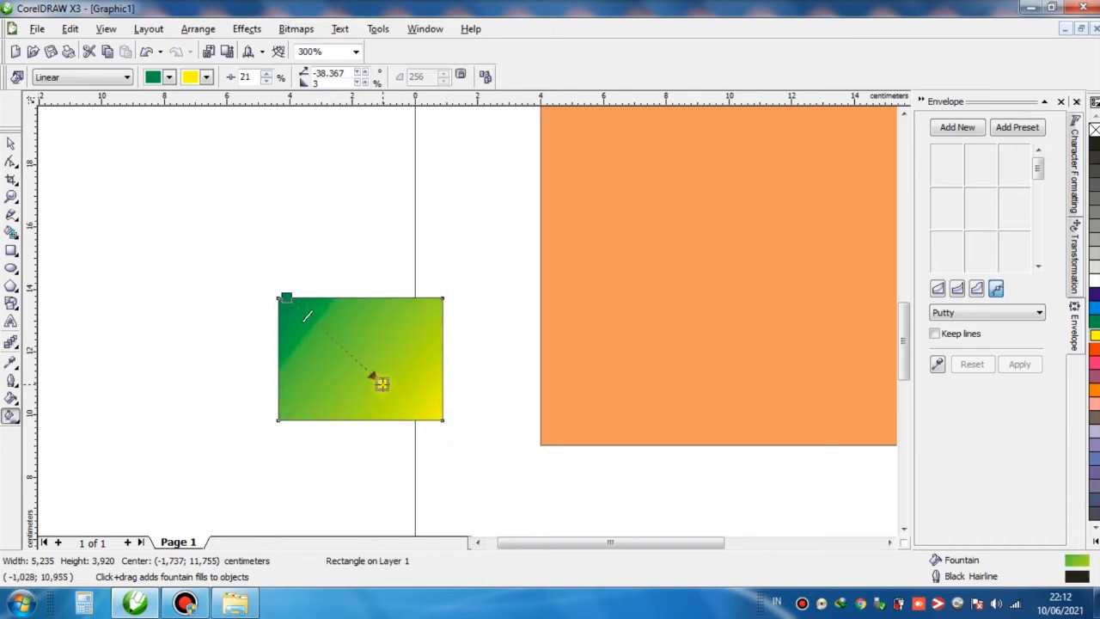
left_click_drag(284, 296, 258, 277)
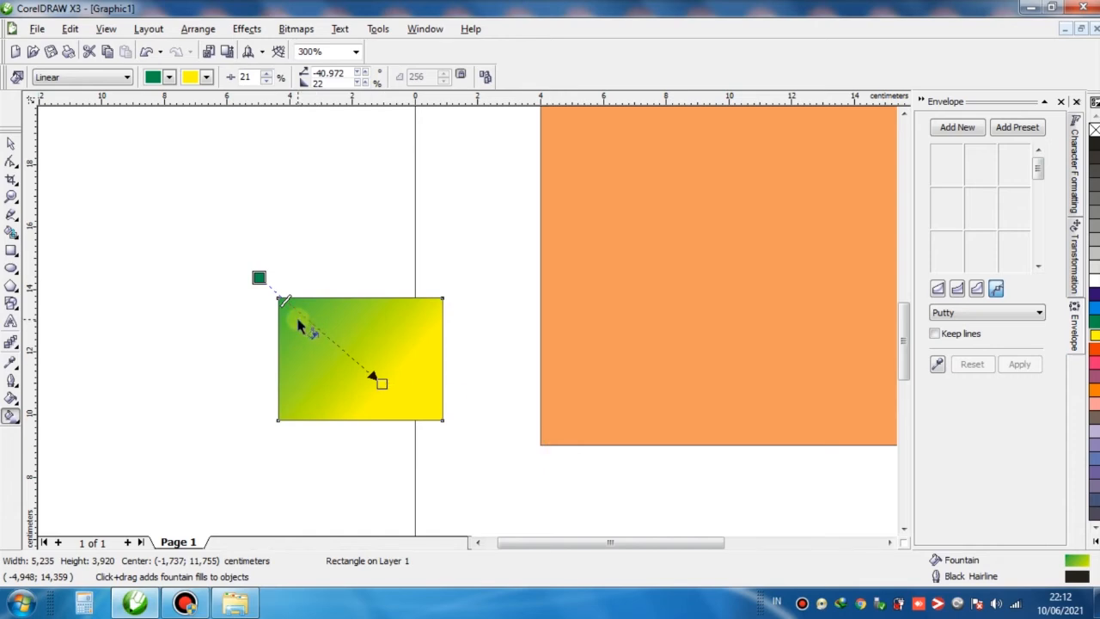
left_click(13, 399)
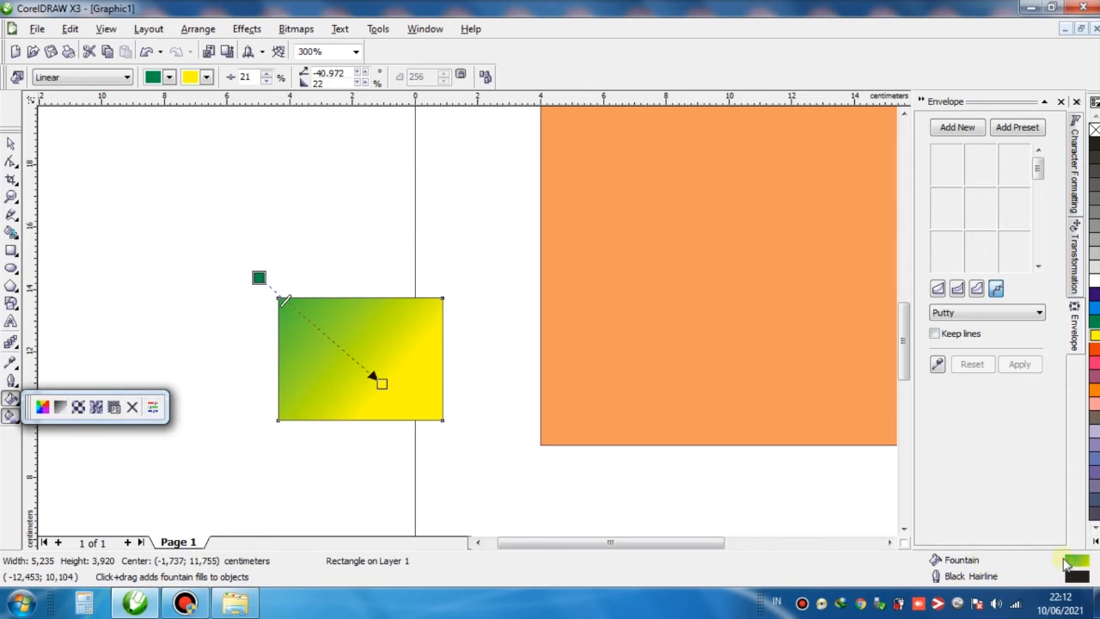
left_click(1094, 431)
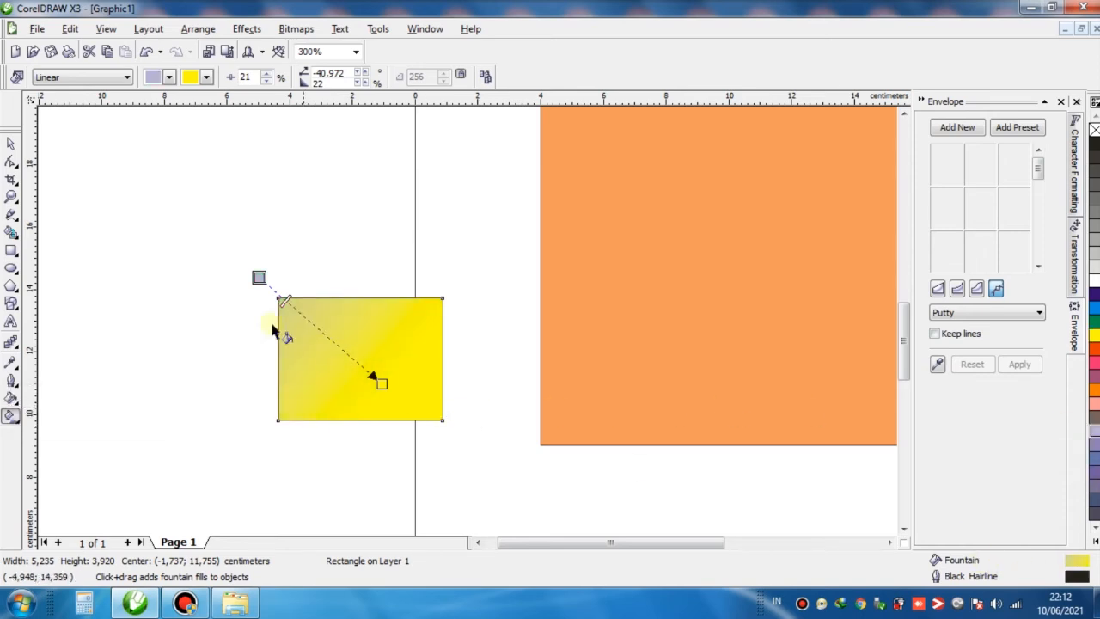
Select the small gradient rectangle and fill it with solid magenta.
left_click(11, 144)
left_click(350, 199)
left_click(364, 332)
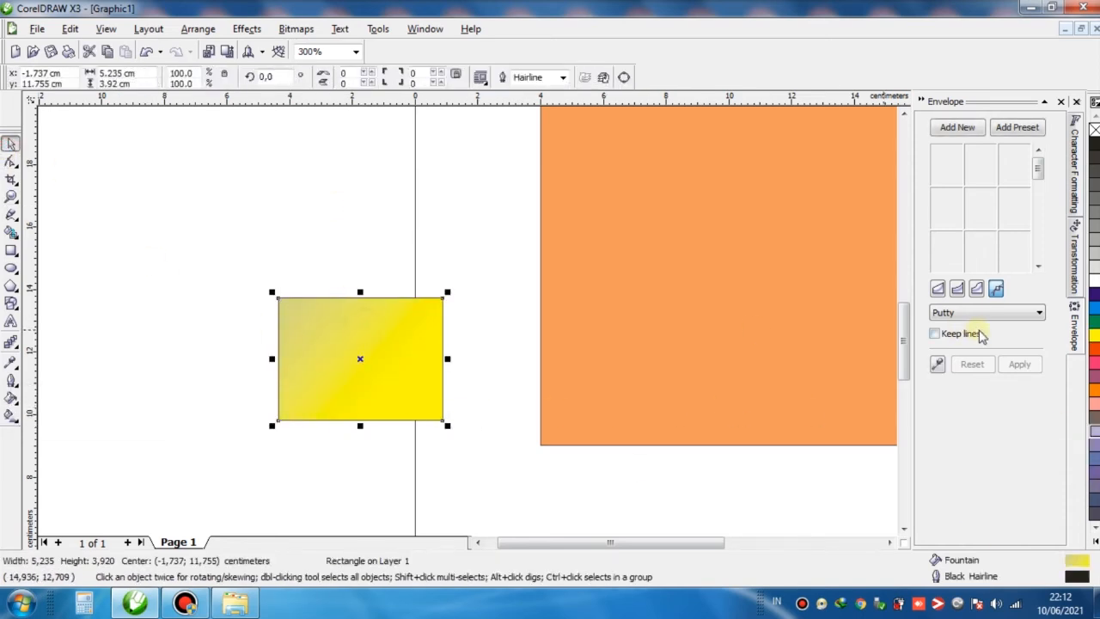
left_click(1094, 361)
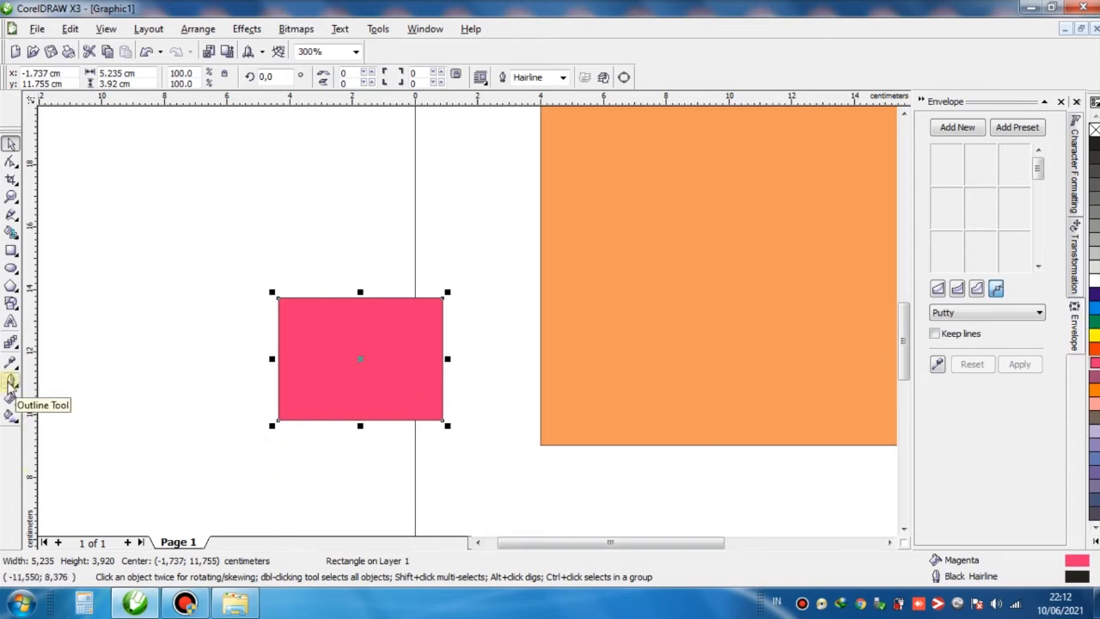
Examine the line styles offered for the magenta rectangle's outline, keeping the current outline settings.
left_click(10, 383)
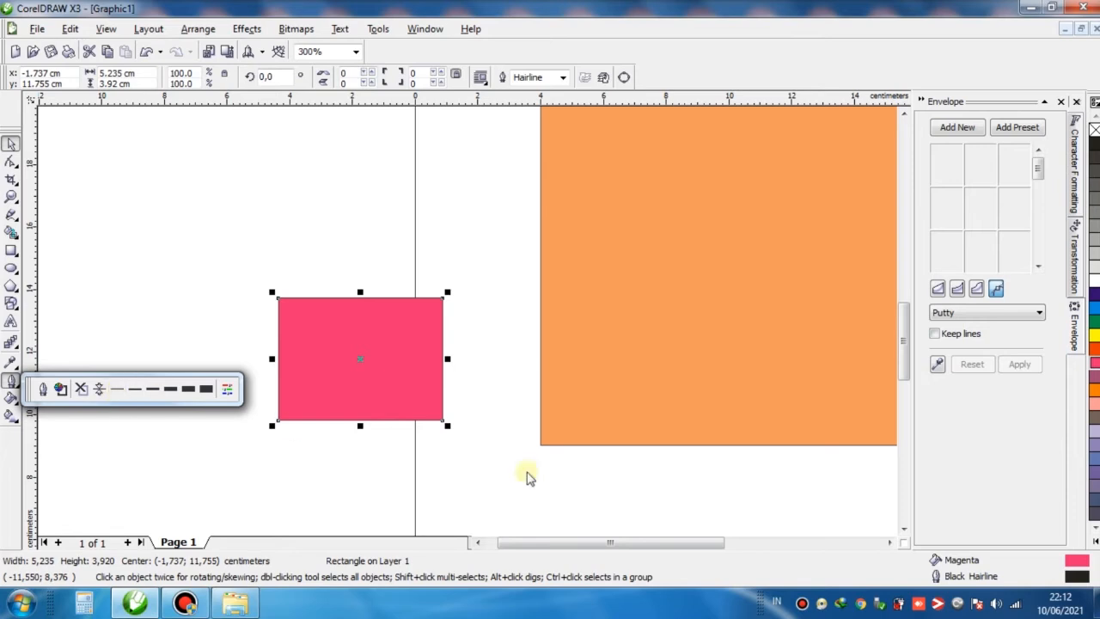
key("F12")
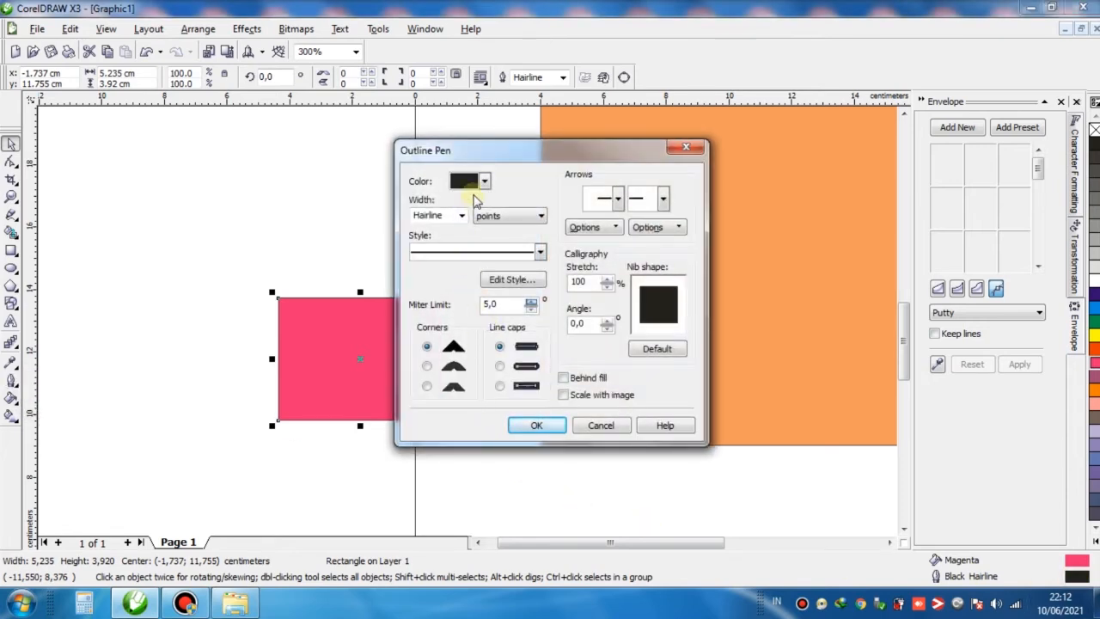
left_click(483, 250)
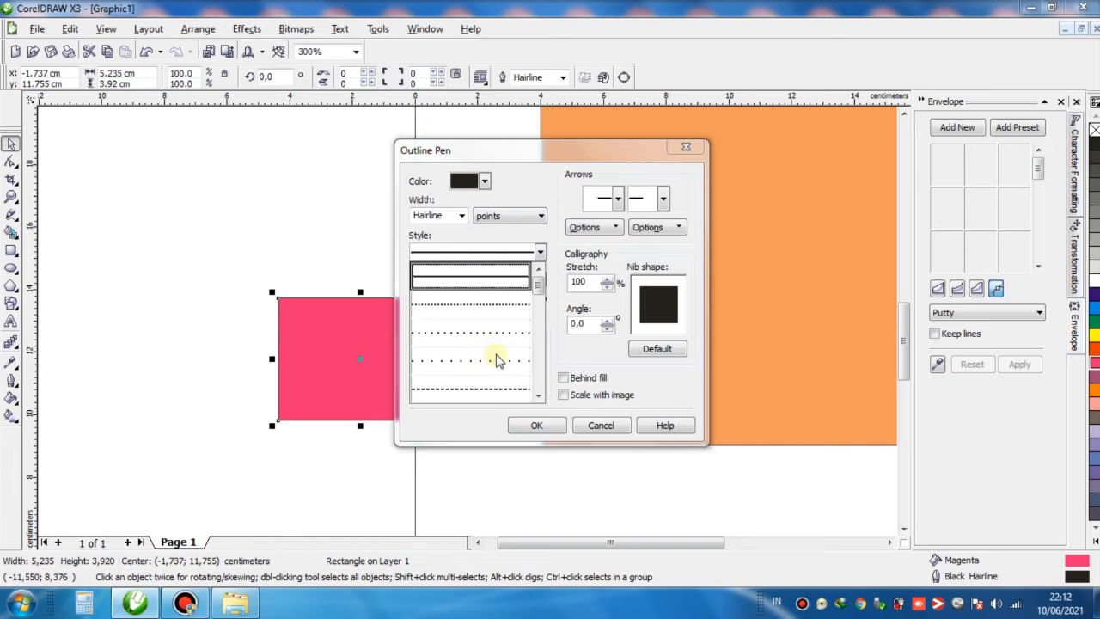
left_click(540, 425)
left_click(535, 424)
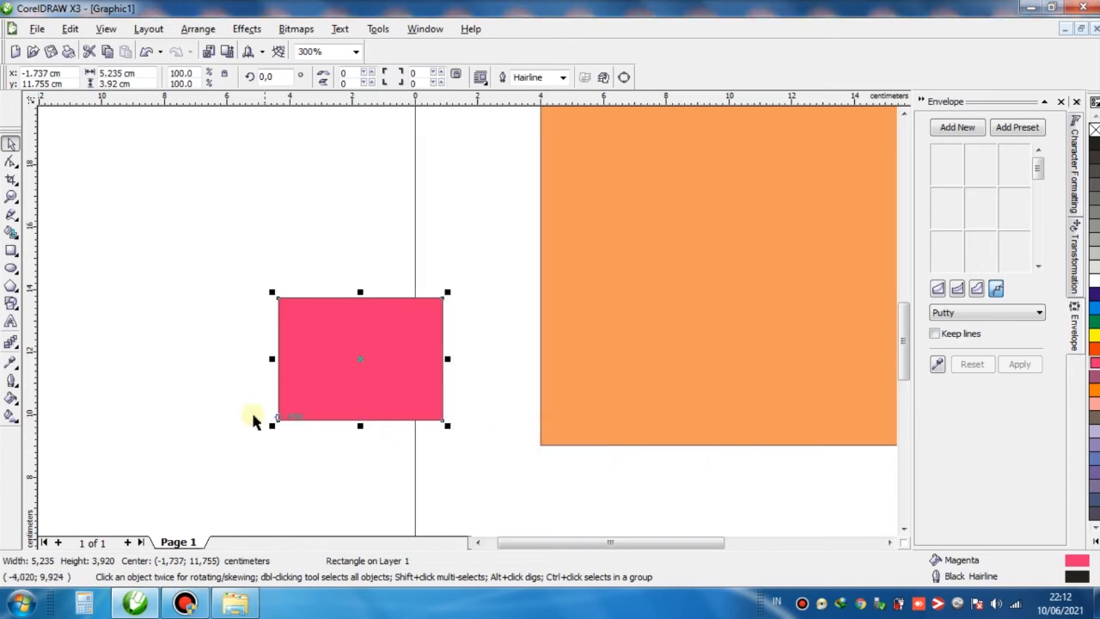
Draw another rectangle about 3.6 cm wide and 2.7 cm high just above the magenta one.
left_click(11, 365)
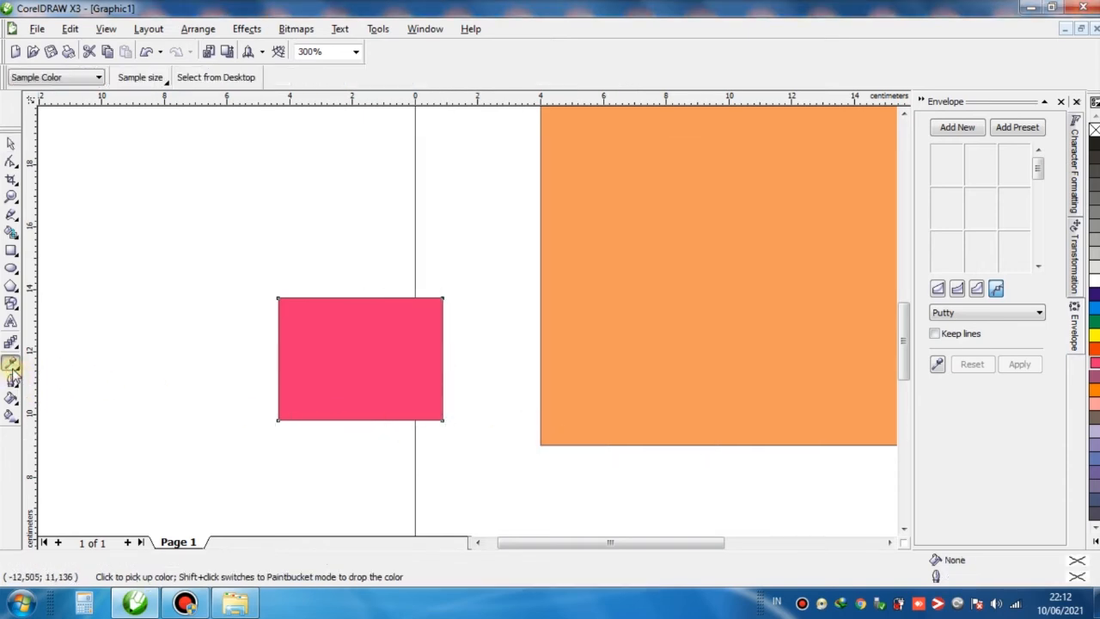
left_click(428, 361)
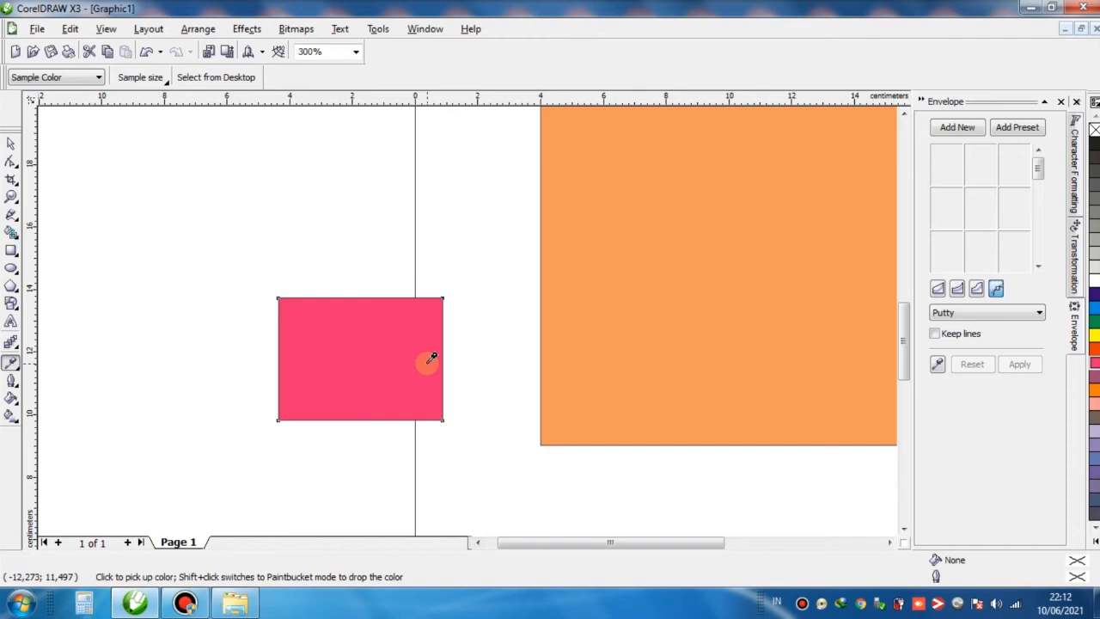
left_click(11, 250)
left_click_drag(332, 217, 436, 288)
left_click(11, 144)
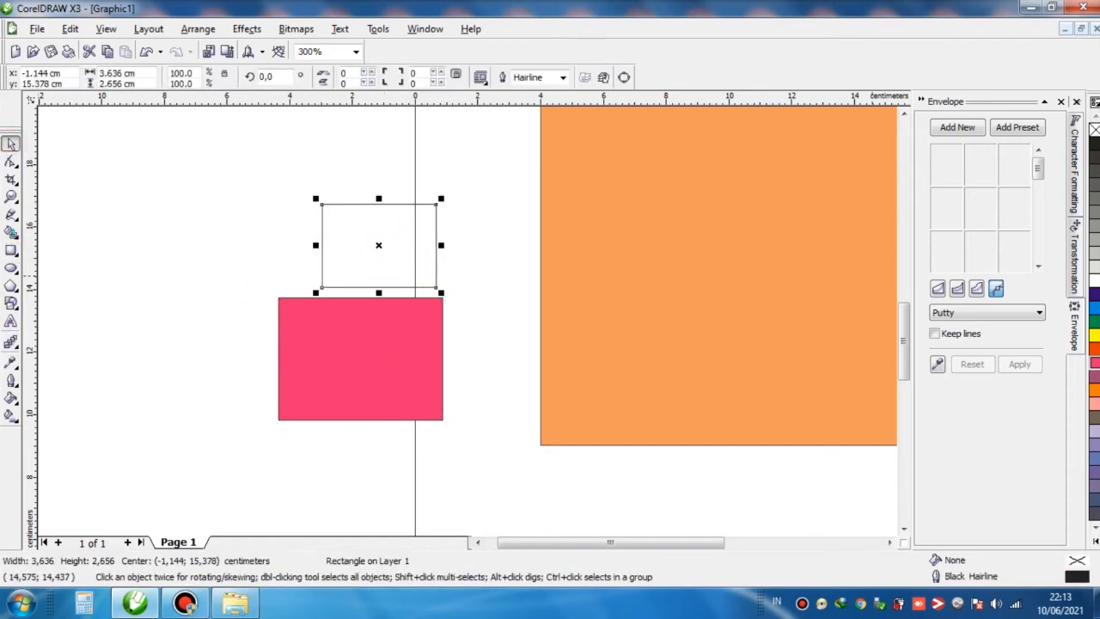
Sample the magenta rectangle's color with the Eyedropper and apply it as the fill of the new rectangle above.
left_click(11, 362)
left_click(401, 394)
left_click(419, 255)
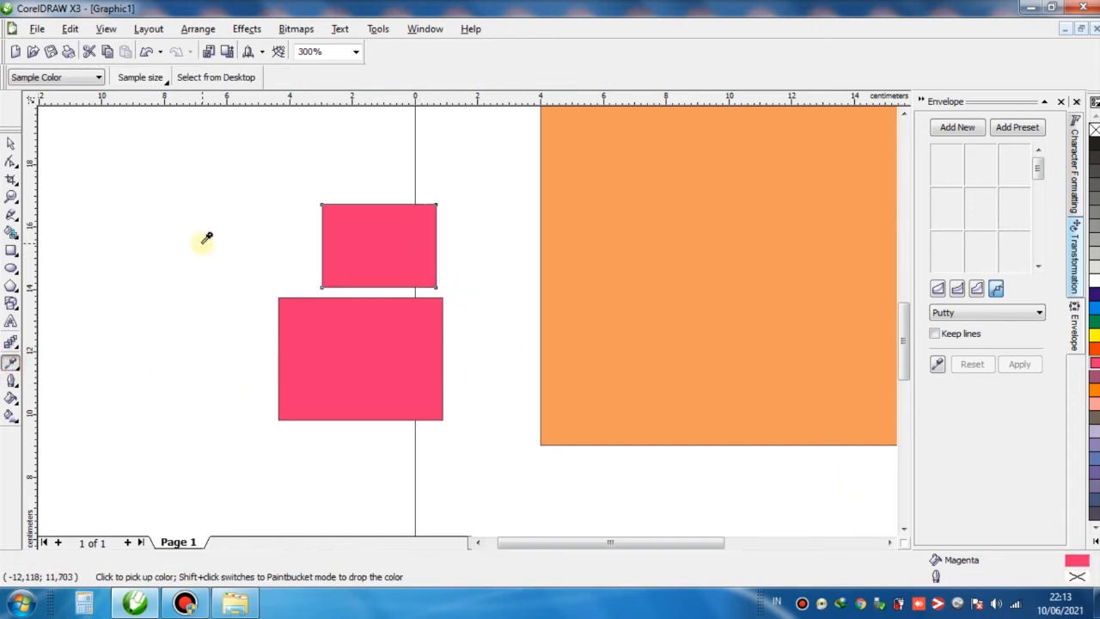
Duplicate the small magenta rectangle up and to its left, overlapping the original, and move the larger magenta rectangle slightly down.
left_click(11, 342)
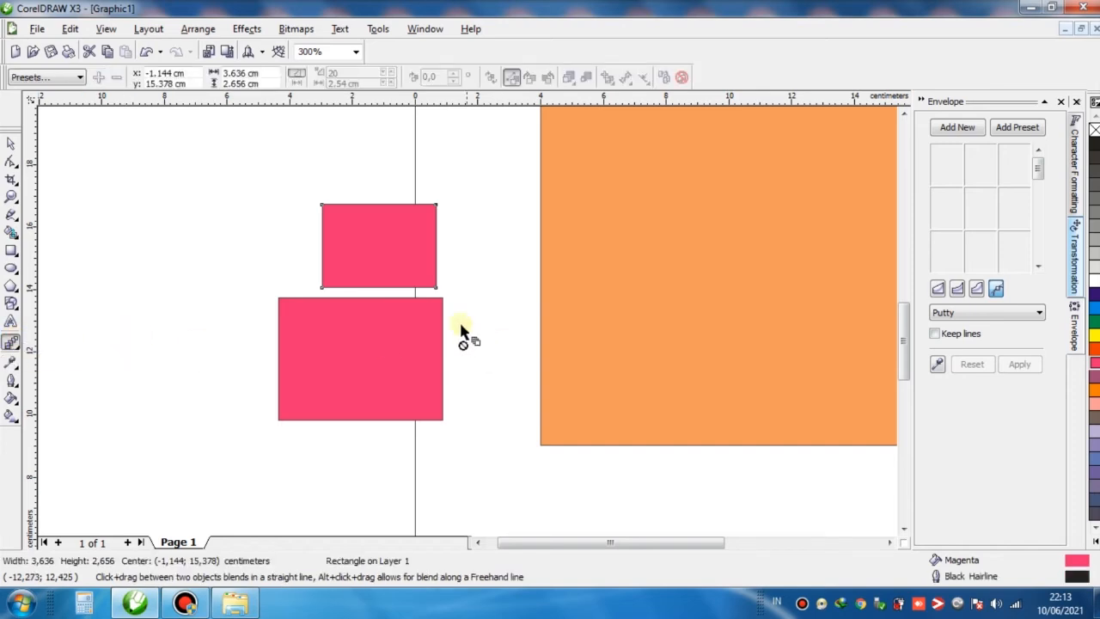
left_click(12, 142)
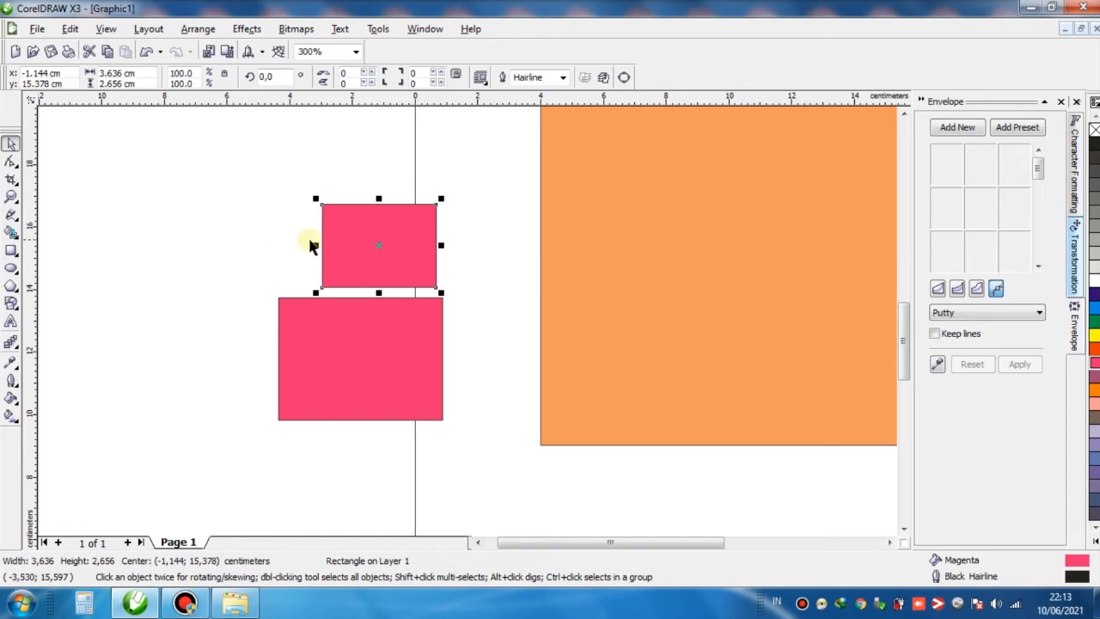
left_click_drag(336, 247, 305, 192)
right_click(307, 192)
left_click_drag(381, 361, 377, 385)
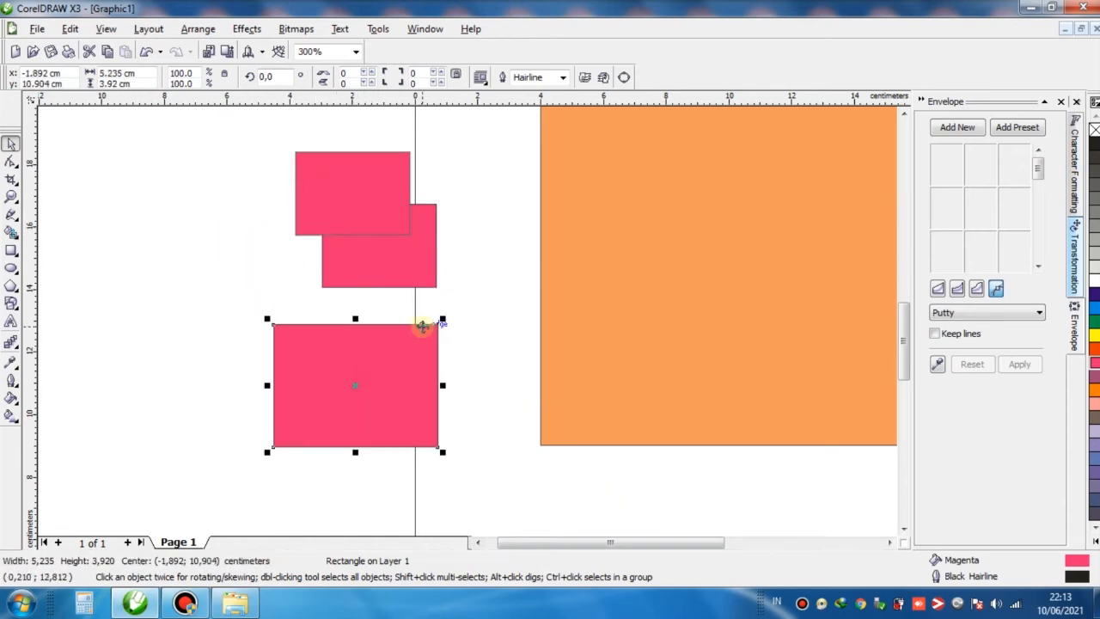
left_click_drag(361, 209, 404, 266)
right_click(386, 216)
key("ctrl+z")
key("ctrl+z")
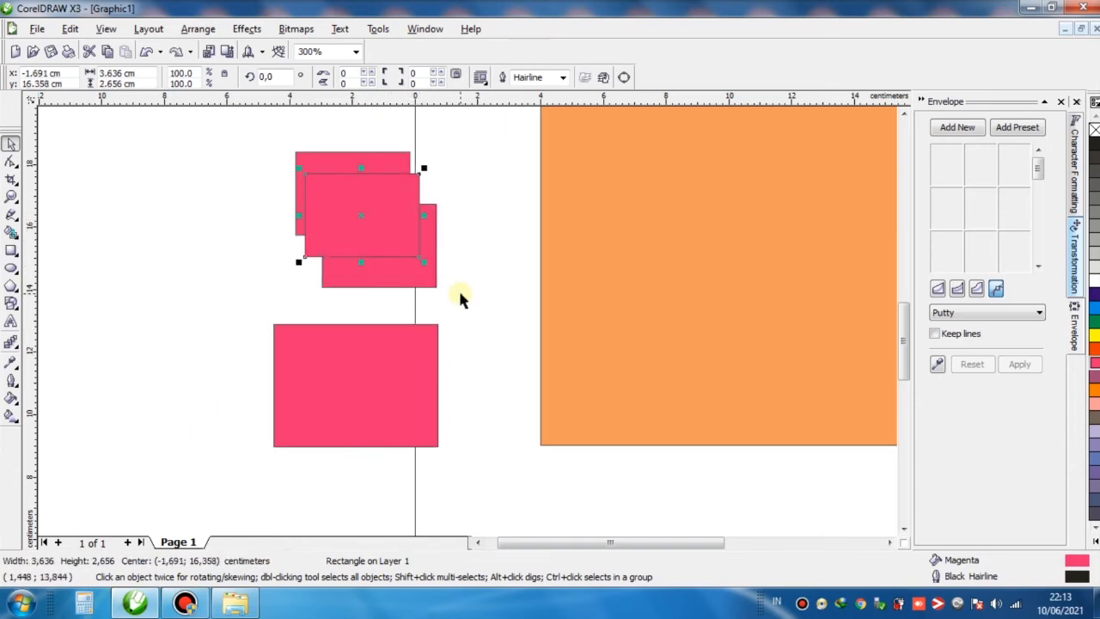
Fill the upper copy of the small magenta rectangle with yellow.
left_click(375, 204)
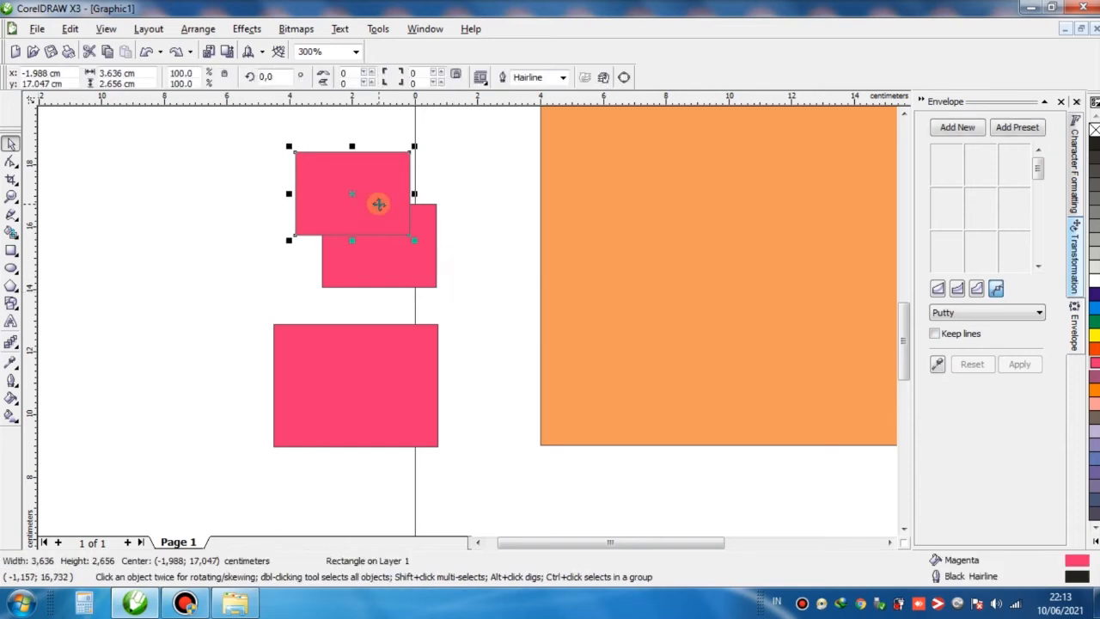
left_click(1094, 334)
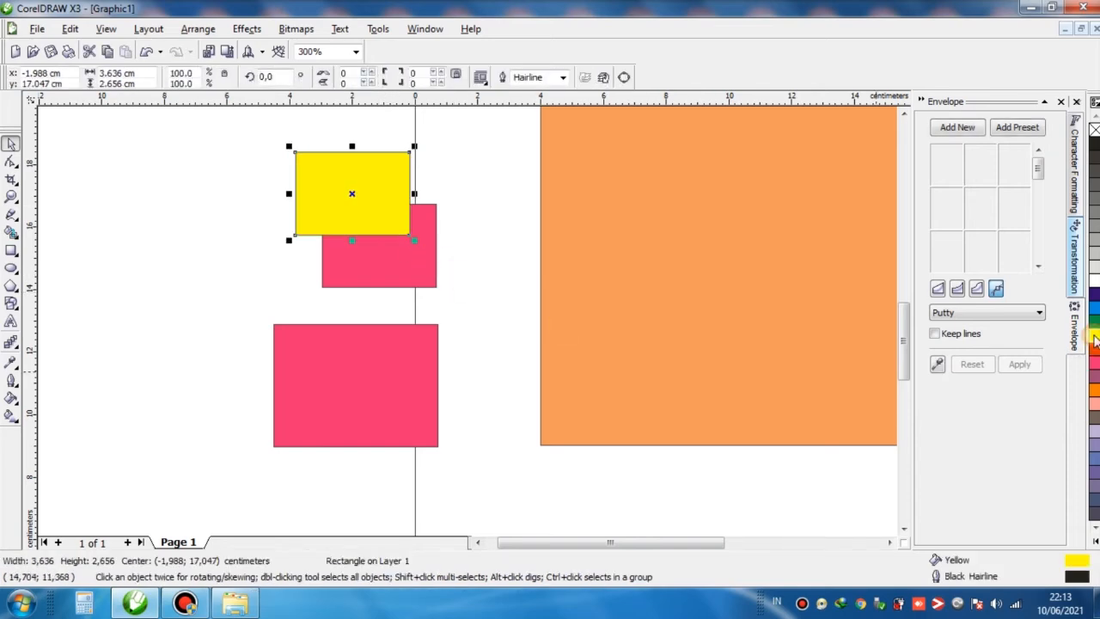
Blend the yellow rectangle into the small magenta rectangle behind it and set the number of blend steps to 5.
left_click(16, 343)
left_click_drag(363, 216, 410, 258)
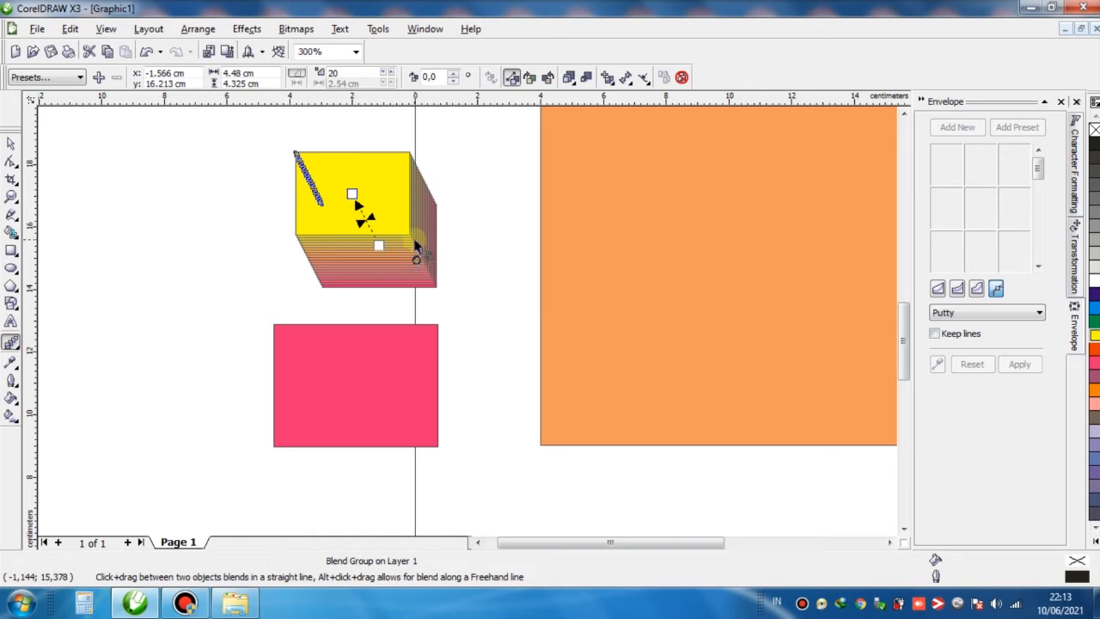
left_click_drag(347, 74, 299, 72)
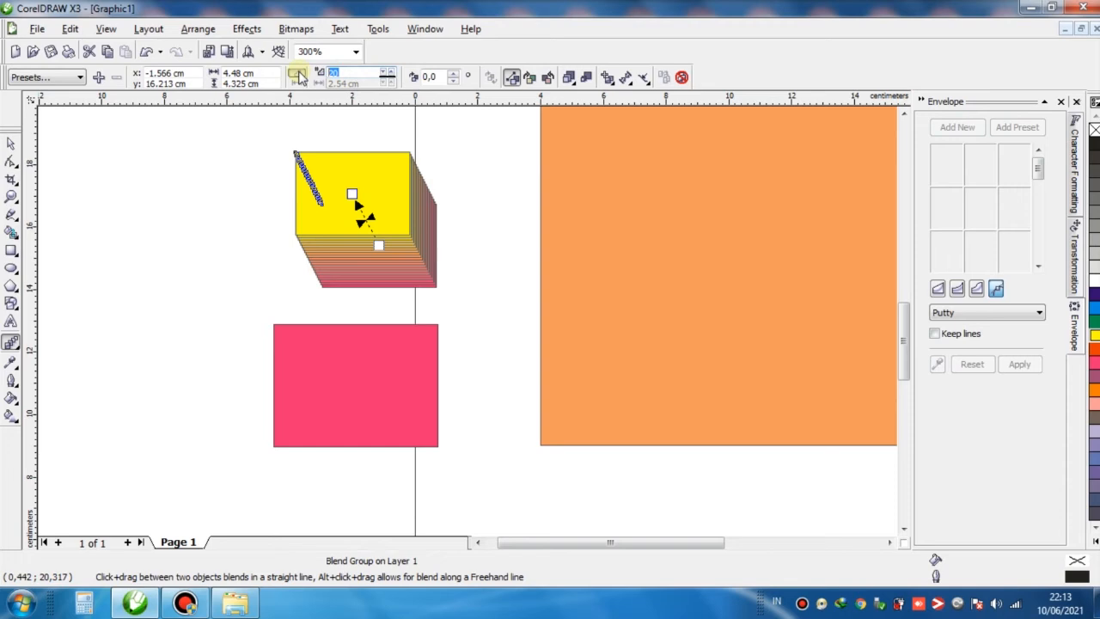
type("5")
key("Return")
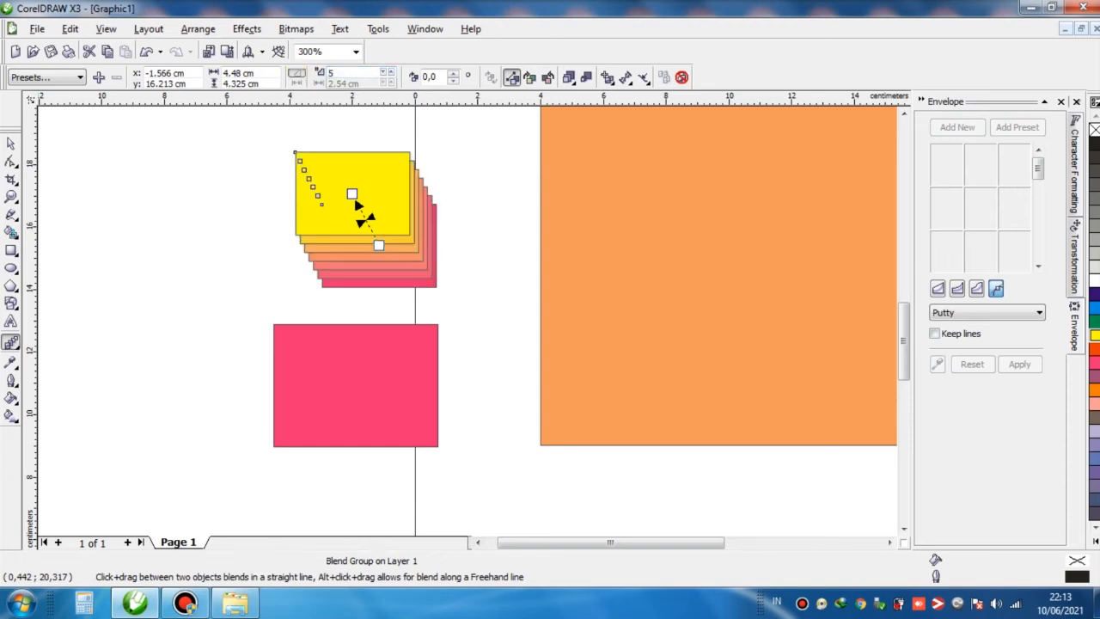
Clear the blend between the yellow and small magenta rectangles.
left_click(11, 143)
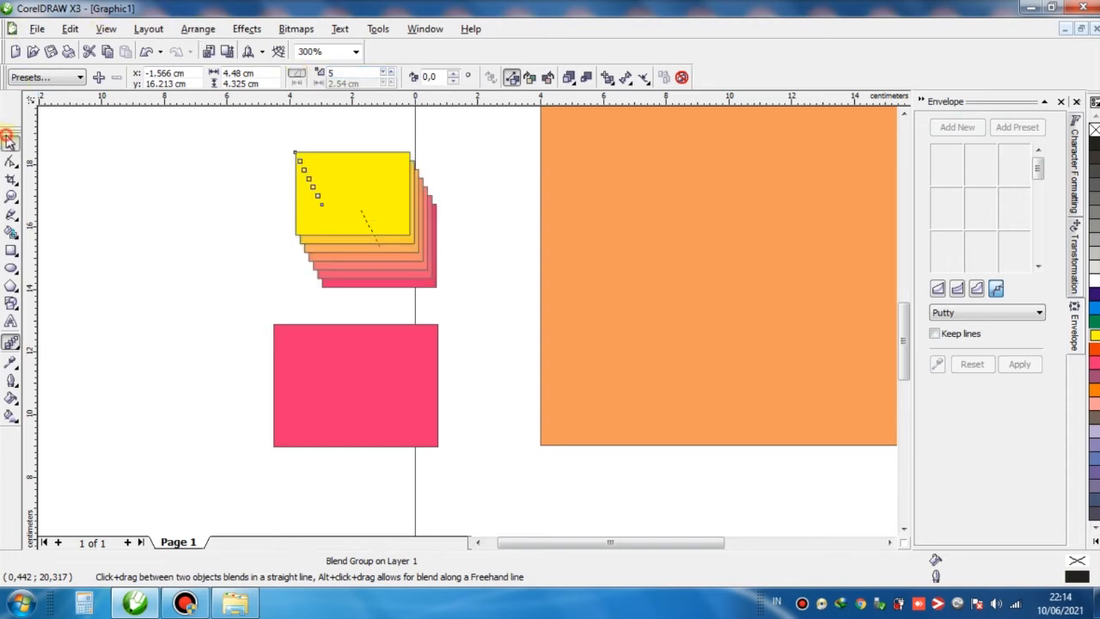
left_click(683, 78)
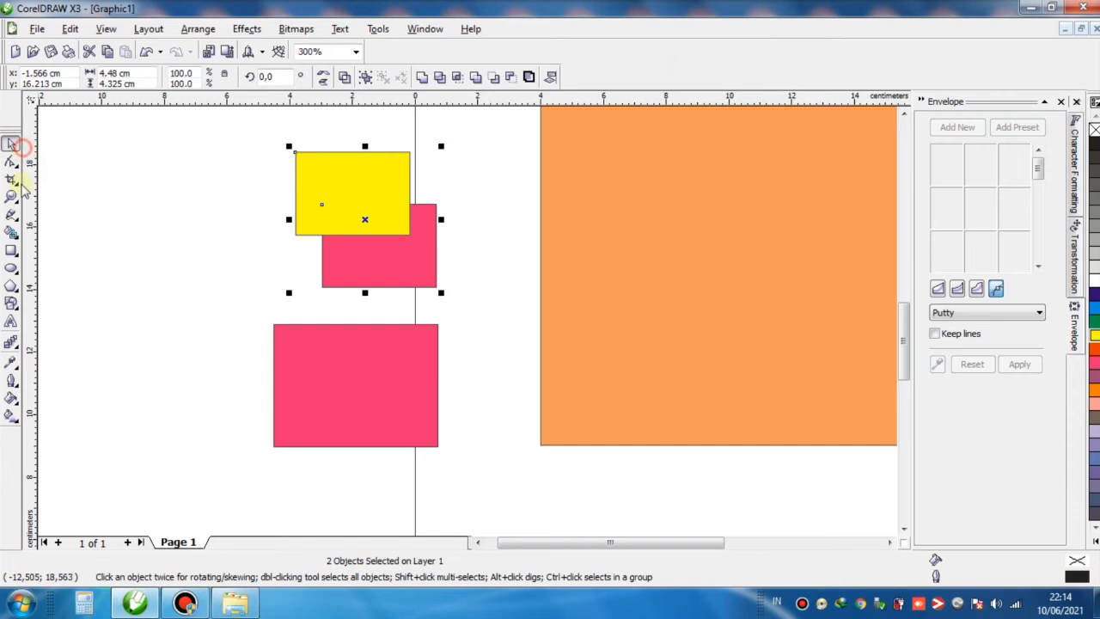
Add the artistic text "seraba anak kos" and place it just below the larger magenta rectangle.
left_click(11, 321)
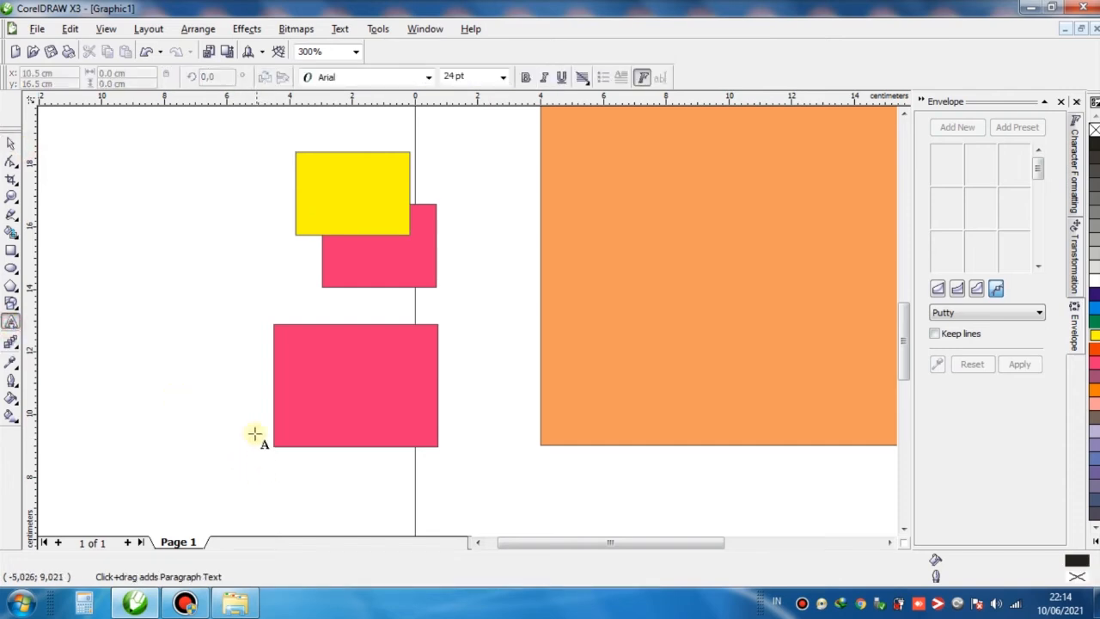
left_click(146, 264)
type("seraba anak kosa")
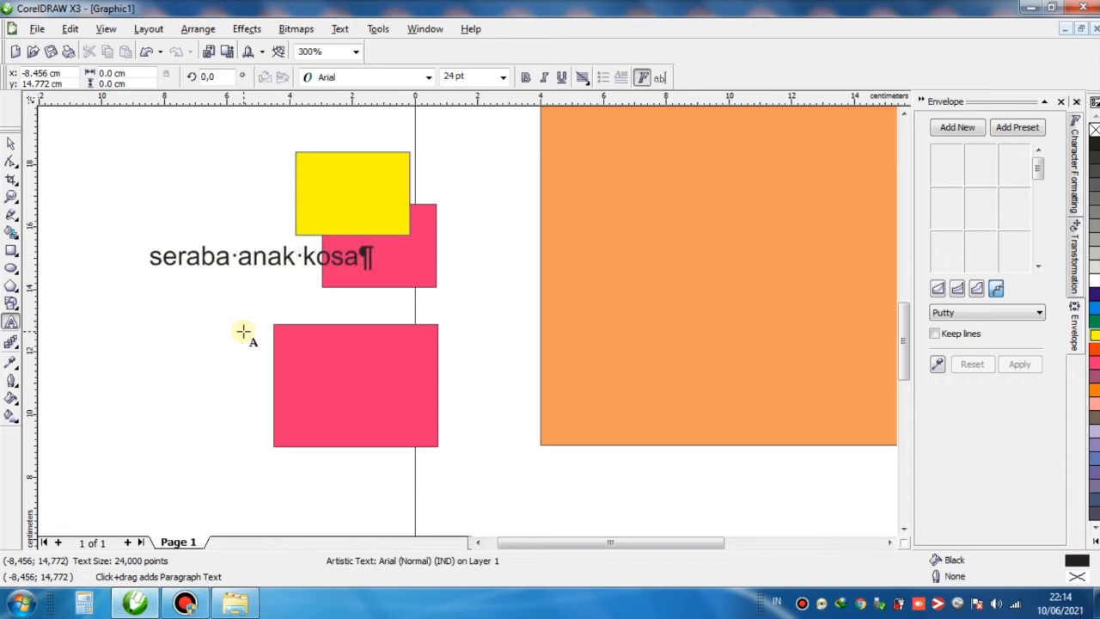
key("BackSpace")
left_click(11, 143)
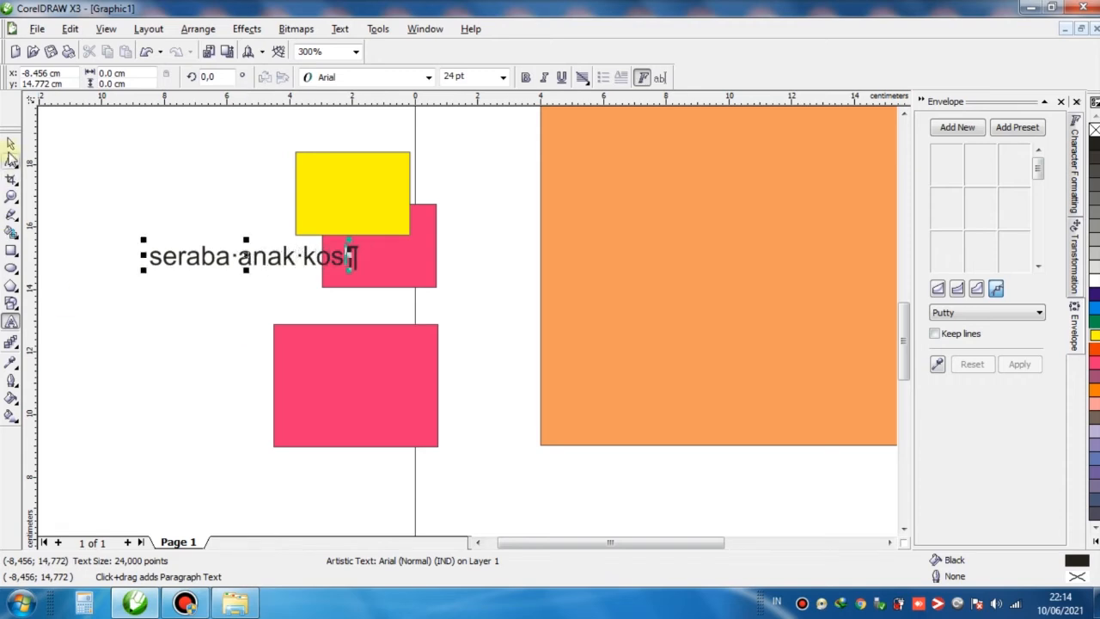
left_click_drag(221, 256, 338, 479)
left_click(549, 490)
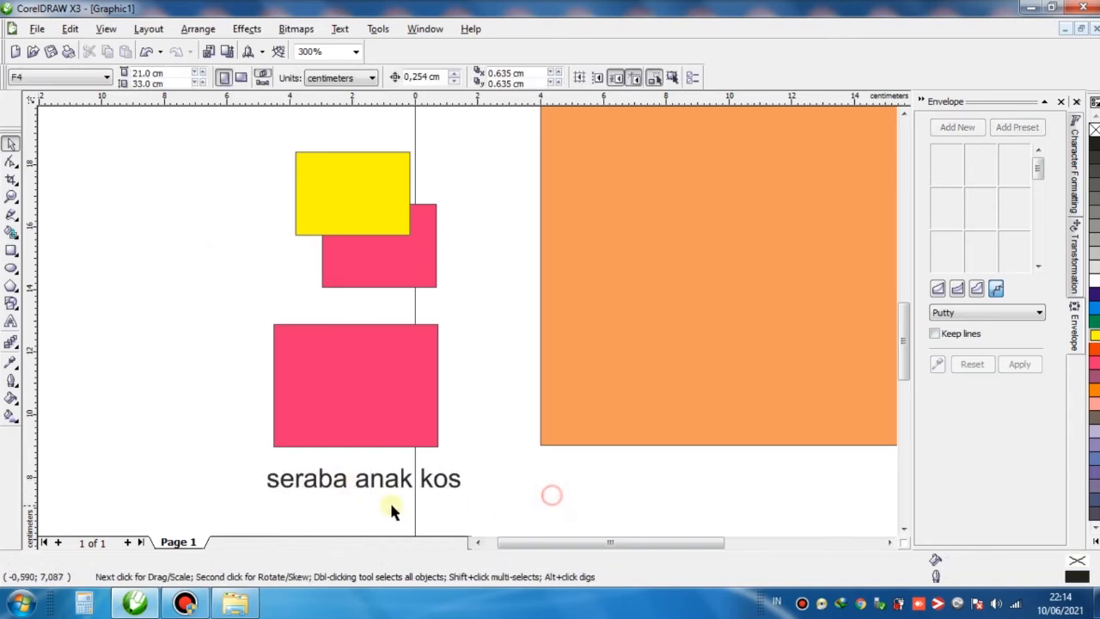
Set the text's font to Arno Pro Smbd Display and enlarge it to about 37.6 pt.
left_click(363, 479)
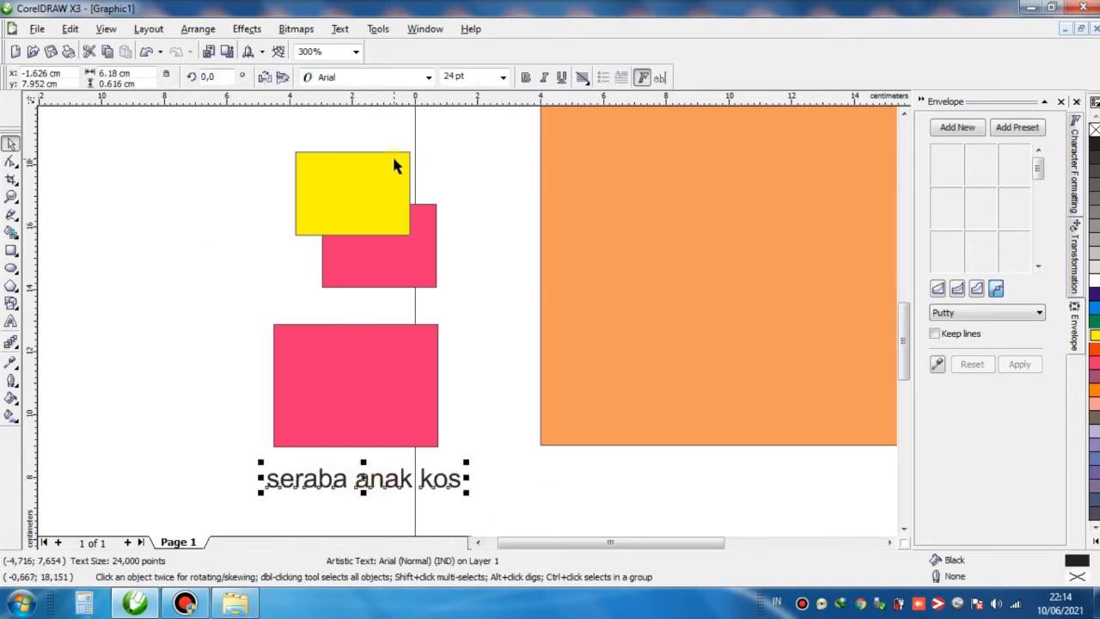
left_click(366, 79)
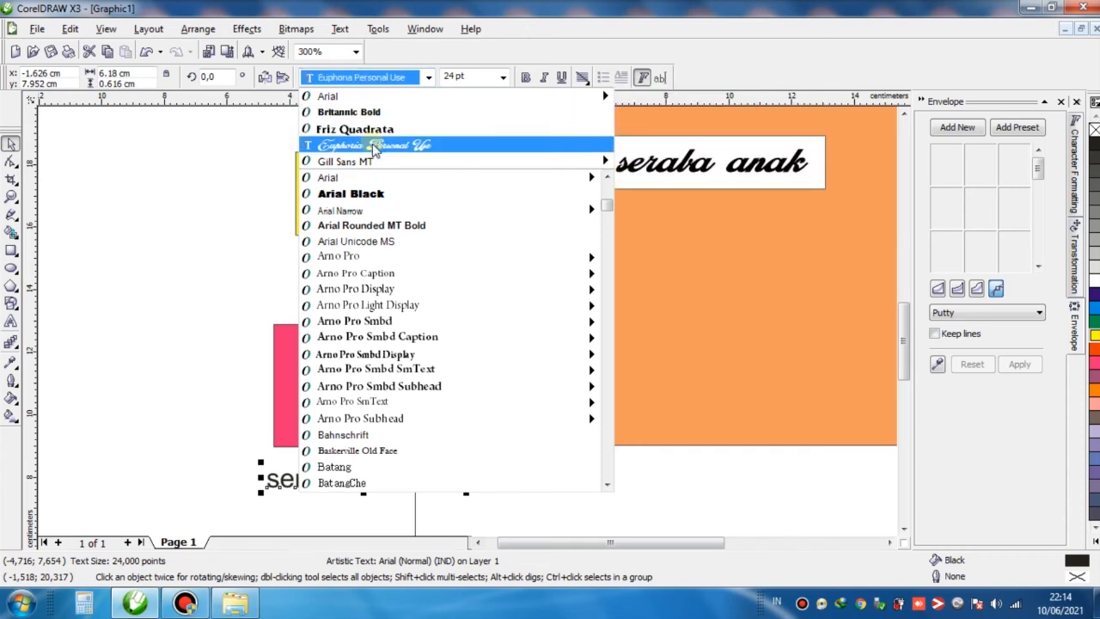
left_click(369, 353)
left_click_drag(421, 465, 506, 453)
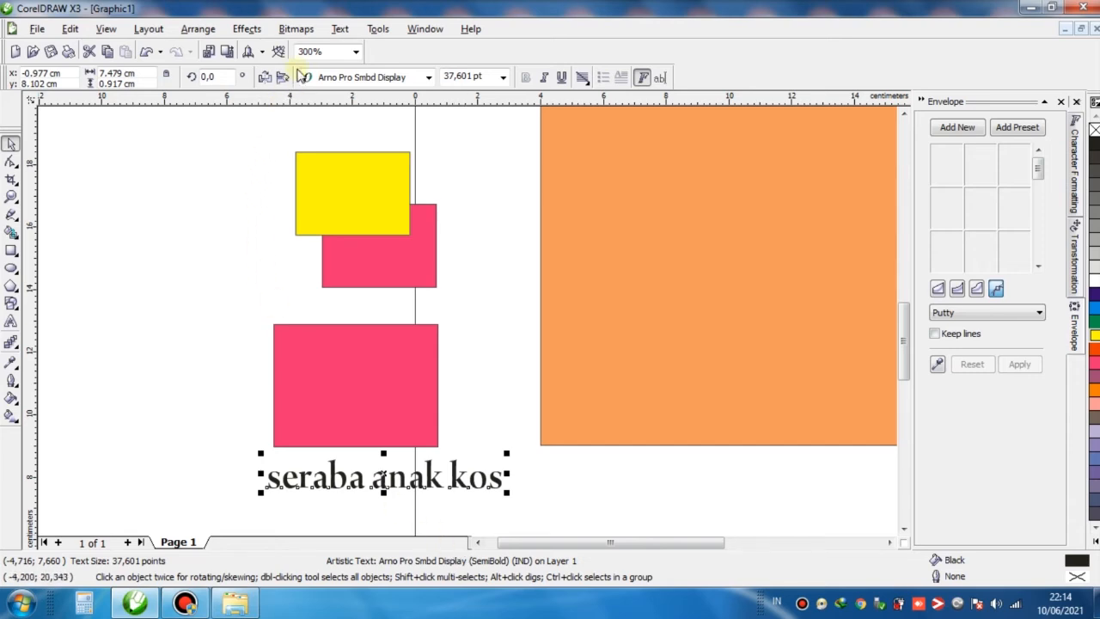
Change the case of the "seraba anak kos" text to Title Case.
left_click(341, 30)
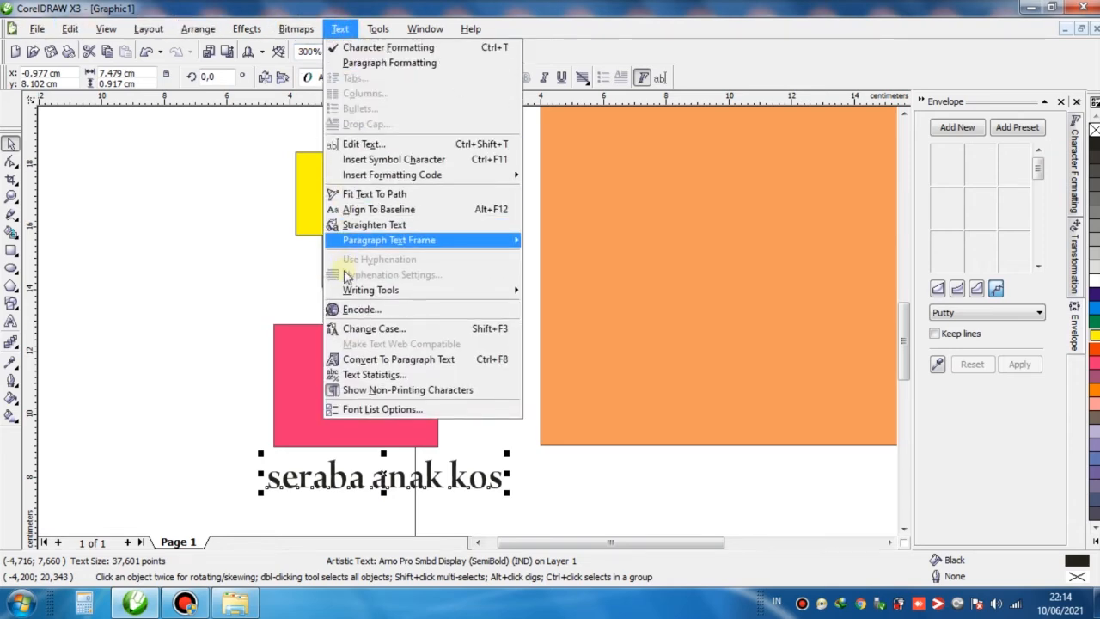
left_click(352, 331)
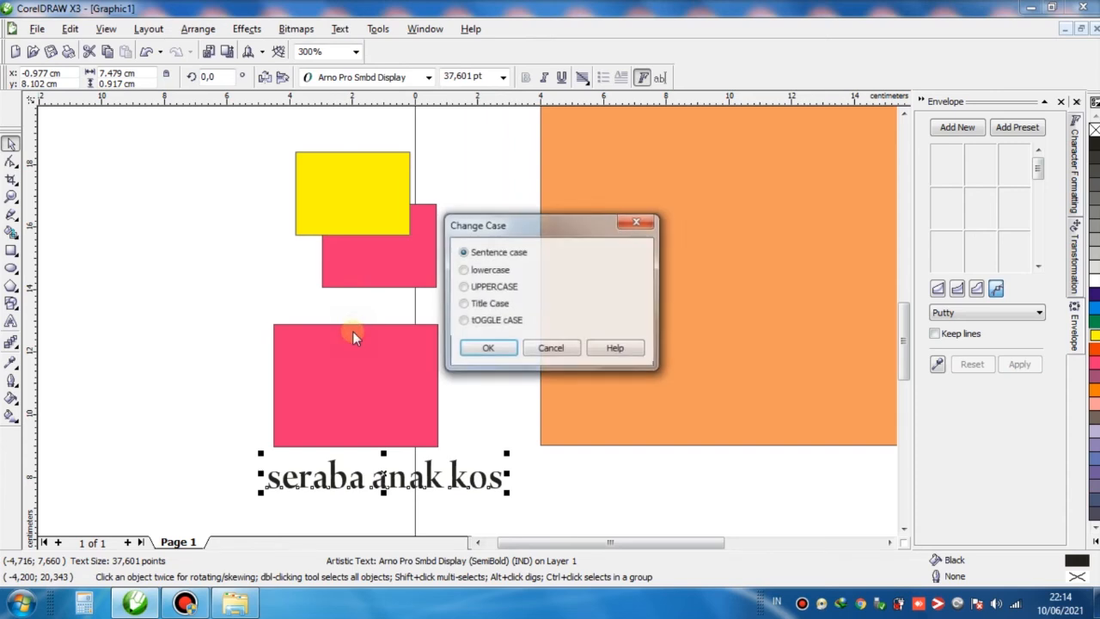
left_click(469, 305)
left_click(481, 347)
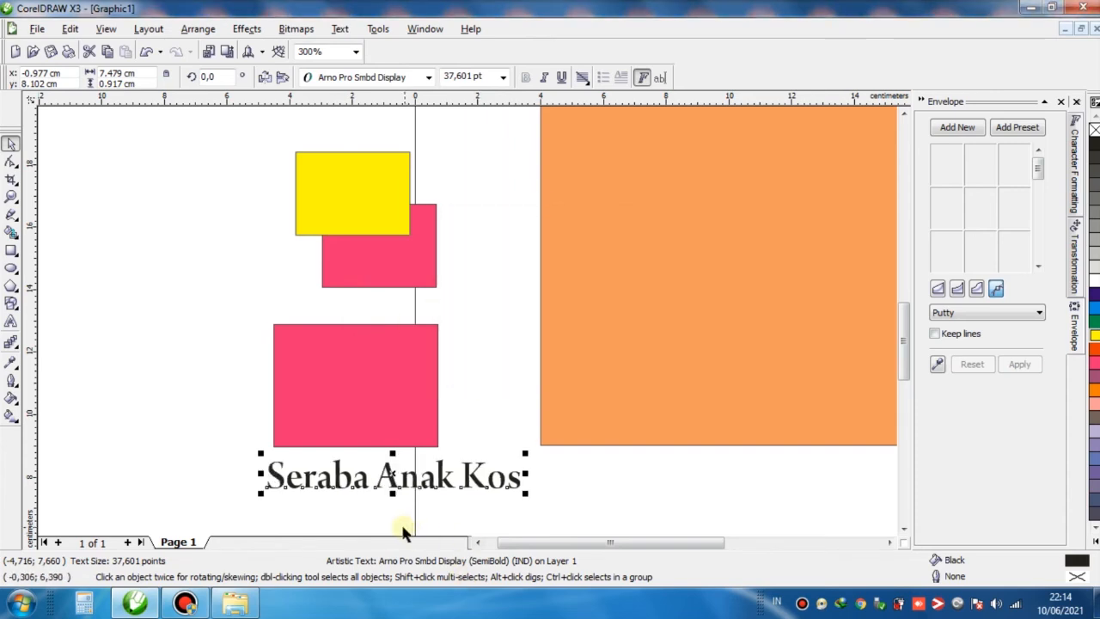
Change the case of the text below the magenta rectangle to UPPERCASE.
left_click(340, 28)
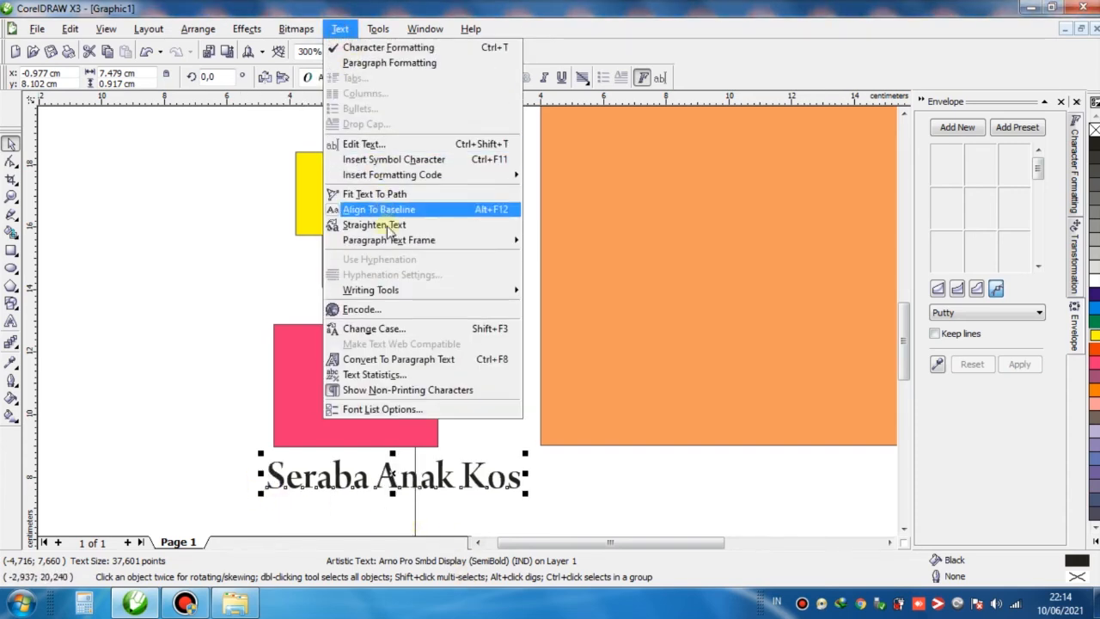
left_click(395, 334)
left_click(479, 287)
left_click(486, 348)
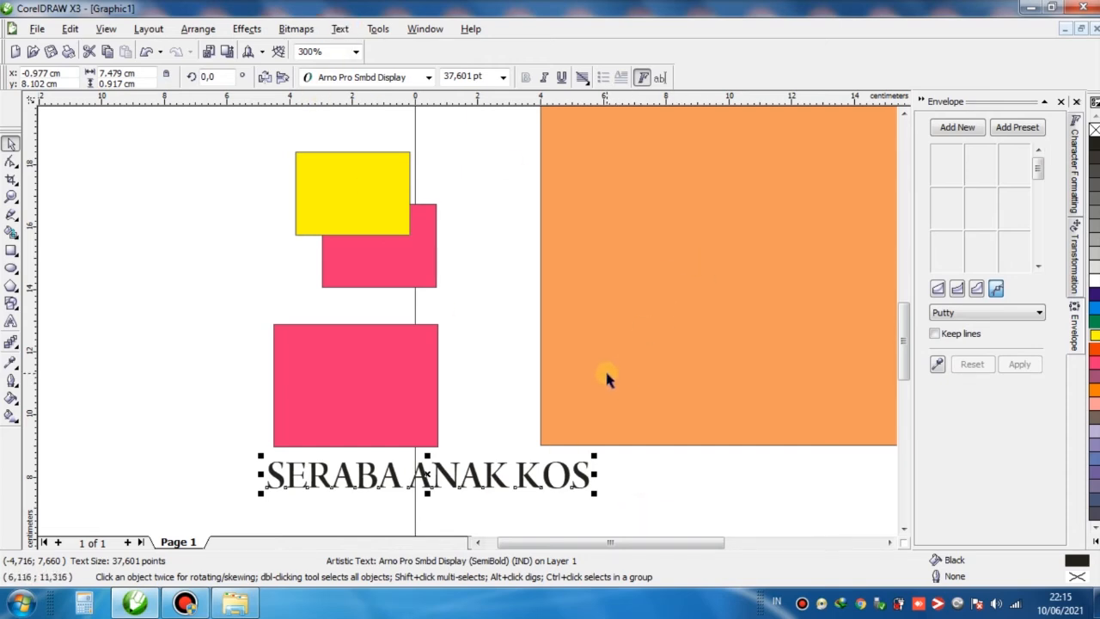
Change the uppercase text back to Title Case and deselect it.
key("shift+F3")
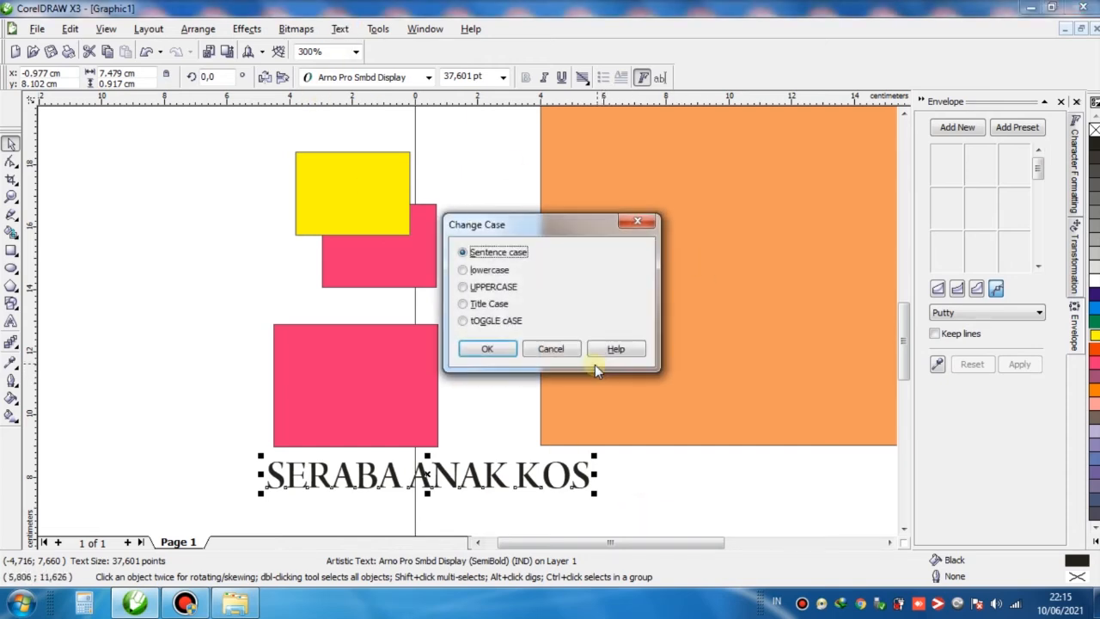
left_click(464, 304)
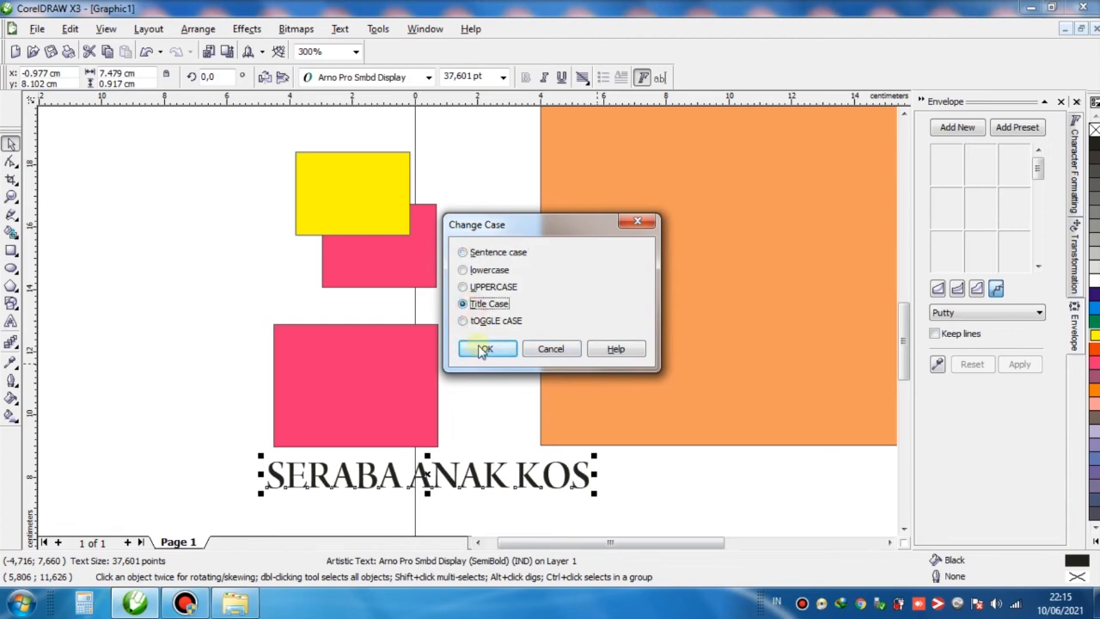
left_click(486, 348)
left_click(579, 481)
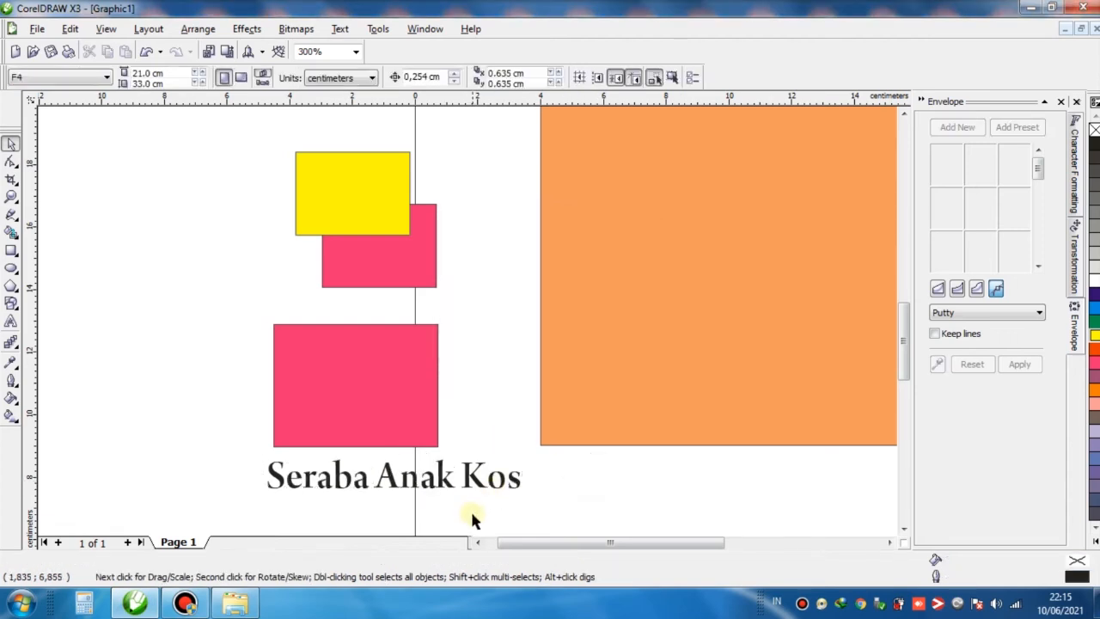
Draw a right-pointing arrow shape about 2.9 cm wide and 2.4 cm high to the left of the larger magenta rectangle.
left_click(11, 306)
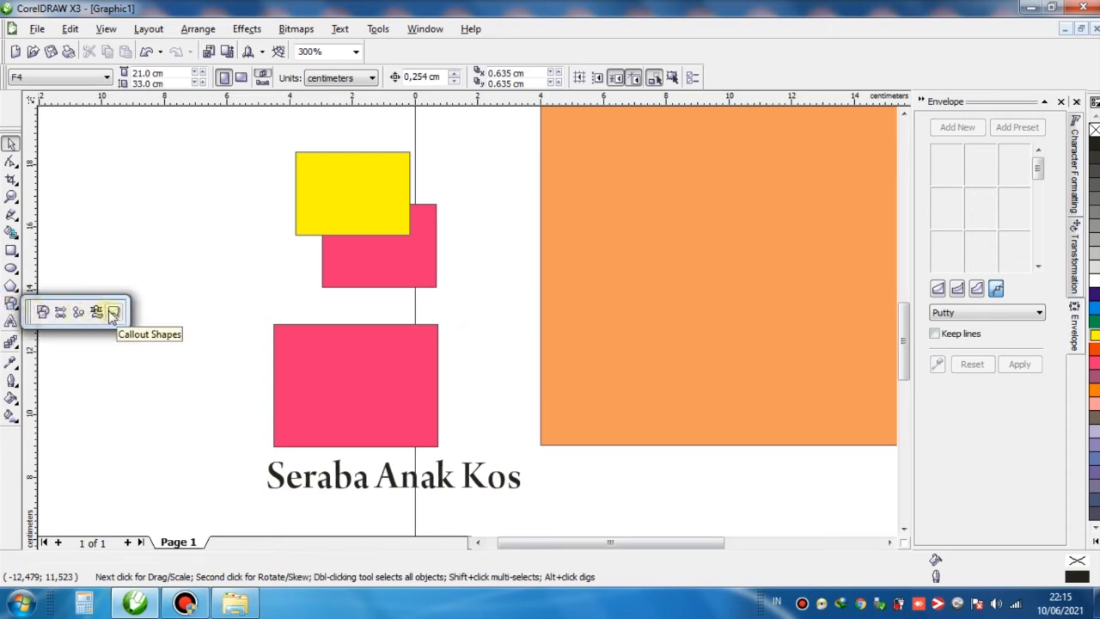
left_click(60, 312)
left_click_drag(128, 310, 219, 390)
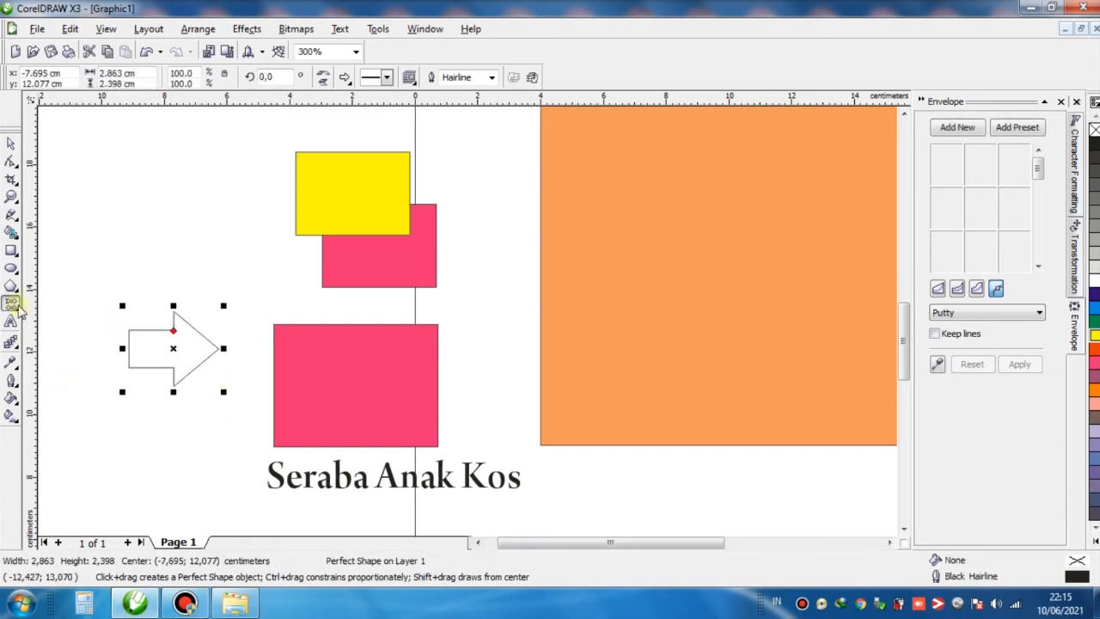
Draw a basic parallelogram shape about 3.1 cm wide and 2.6 cm high below the arrow.
left_click(11, 303)
left_click(11, 303)
left_click(11, 305)
left_click(43, 312)
left_click_drag(107, 394, 215, 487)
Draw a ribbon banner shape about 3.9 cm wide and 2 cm high above the arrow.
left_click(12, 307)
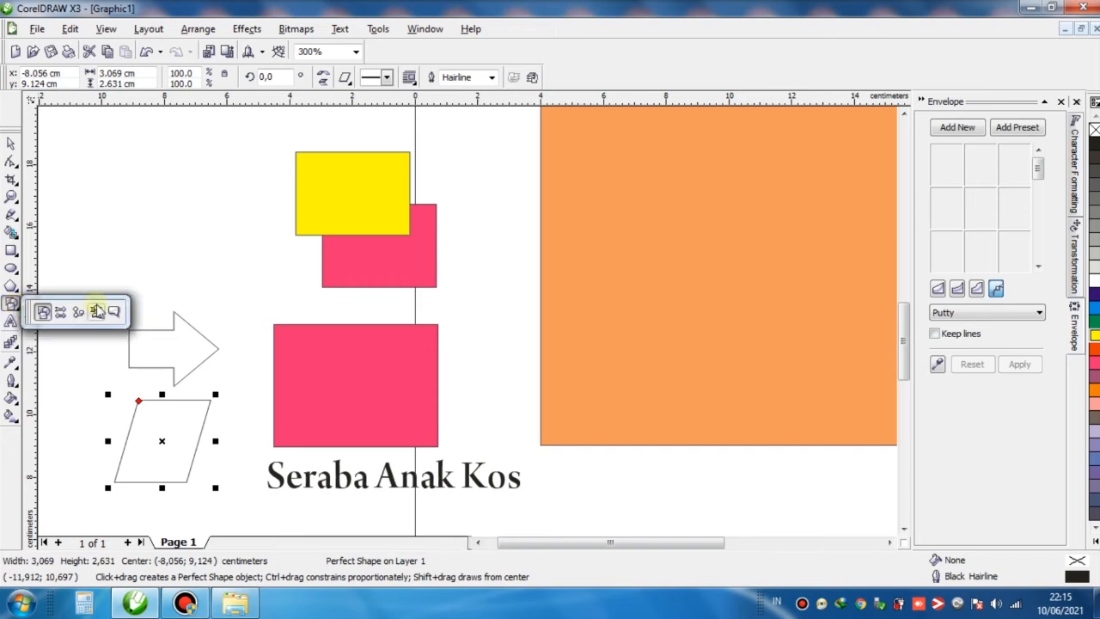
left_click(95, 311)
left_click_drag(119, 232, 254, 306)
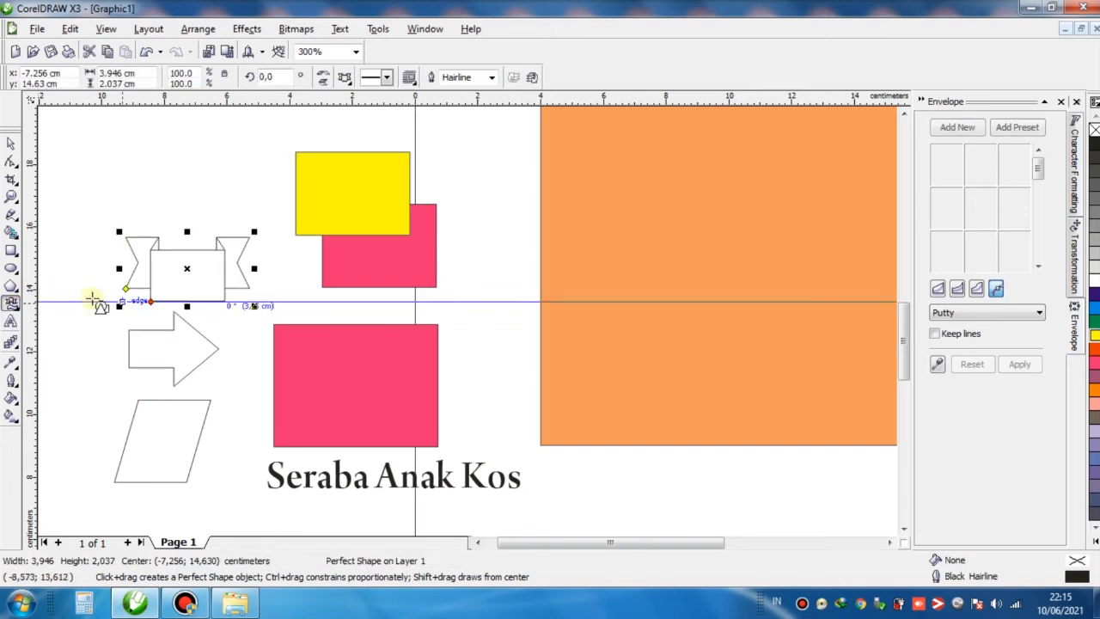
Draw a polygon about 2.9 cm wide and 2.5 cm high above the banner and set its number of sides to 6.
left_click(11, 292)
left_click_drag(134, 154, 225, 233)
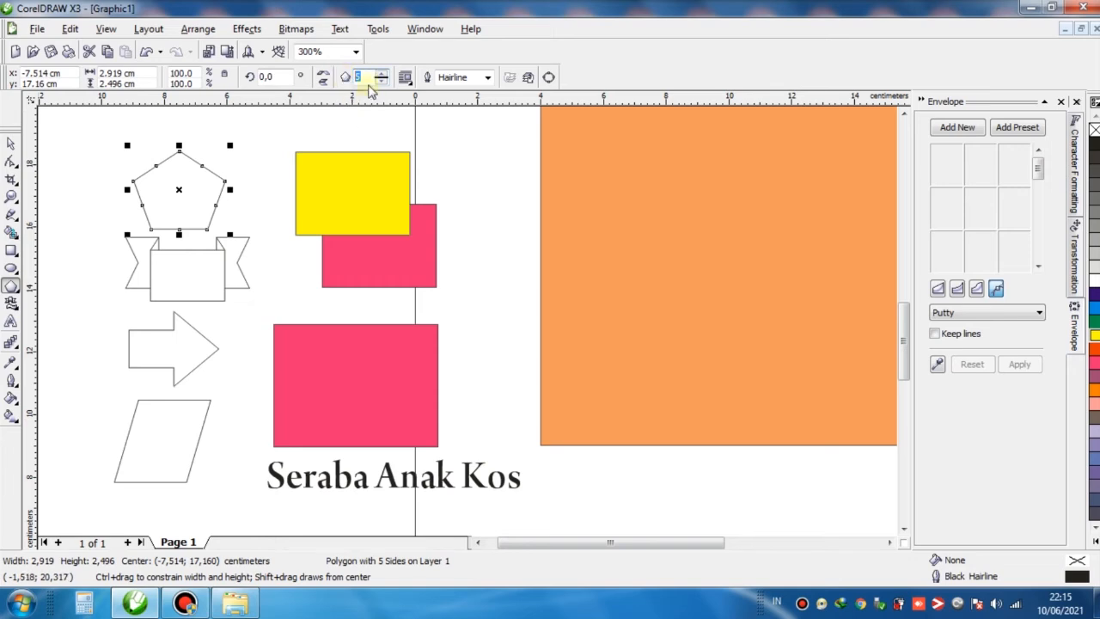
type("6")
key("Return")
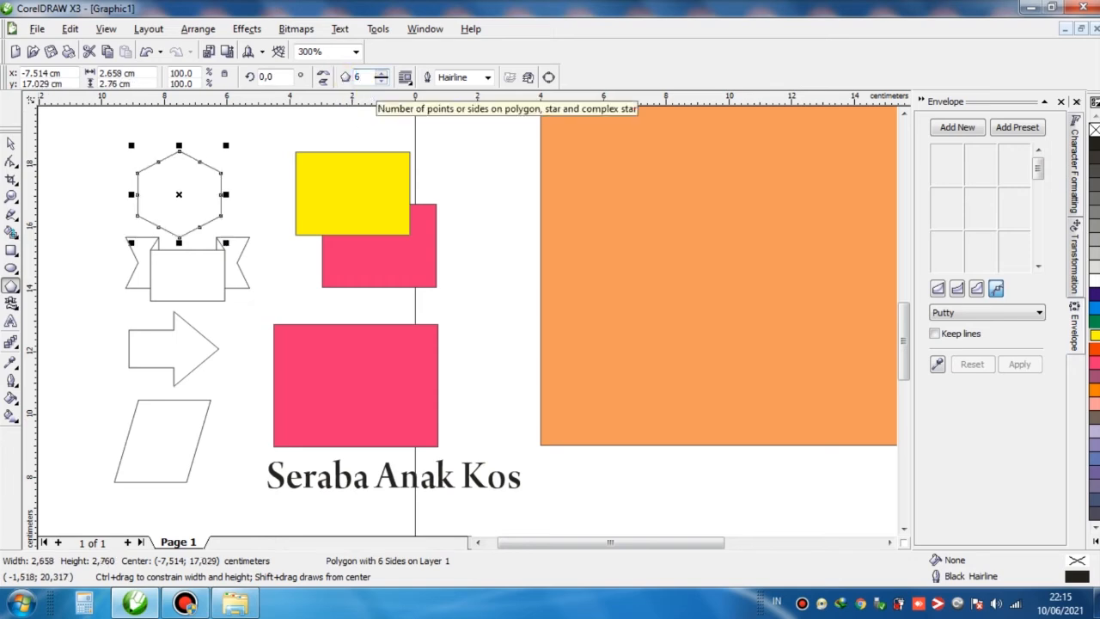
Draw two circles, about 3.2 cm and 3.5 cm in diameter, one above the other to the left of the banner and arrow shapes.
left_click(12, 269)
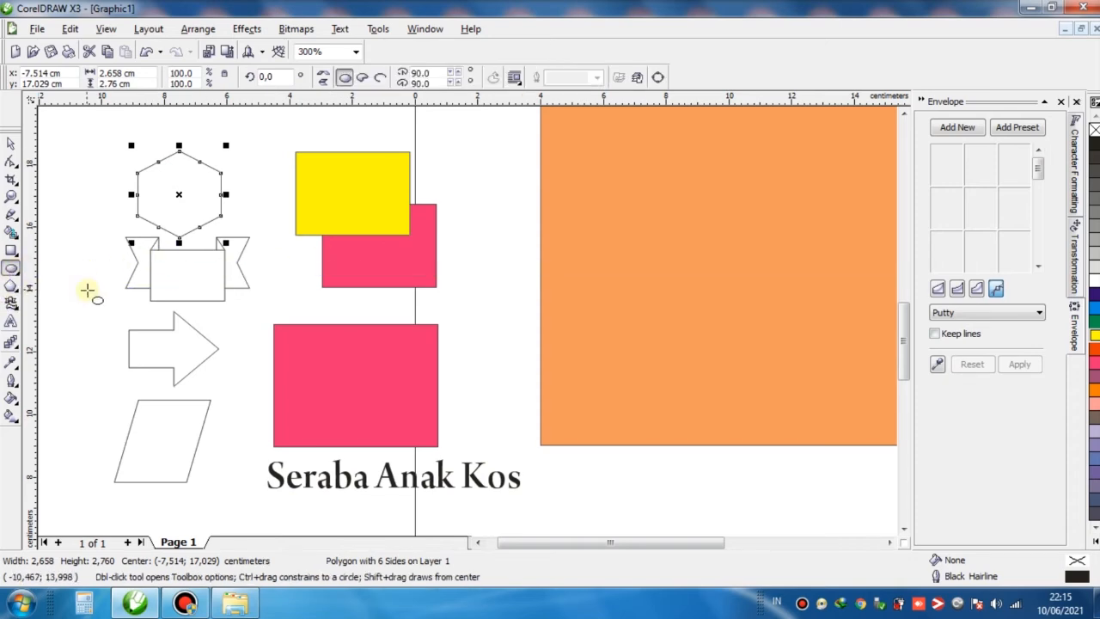
left_click_drag(61, 276, 103, 327)
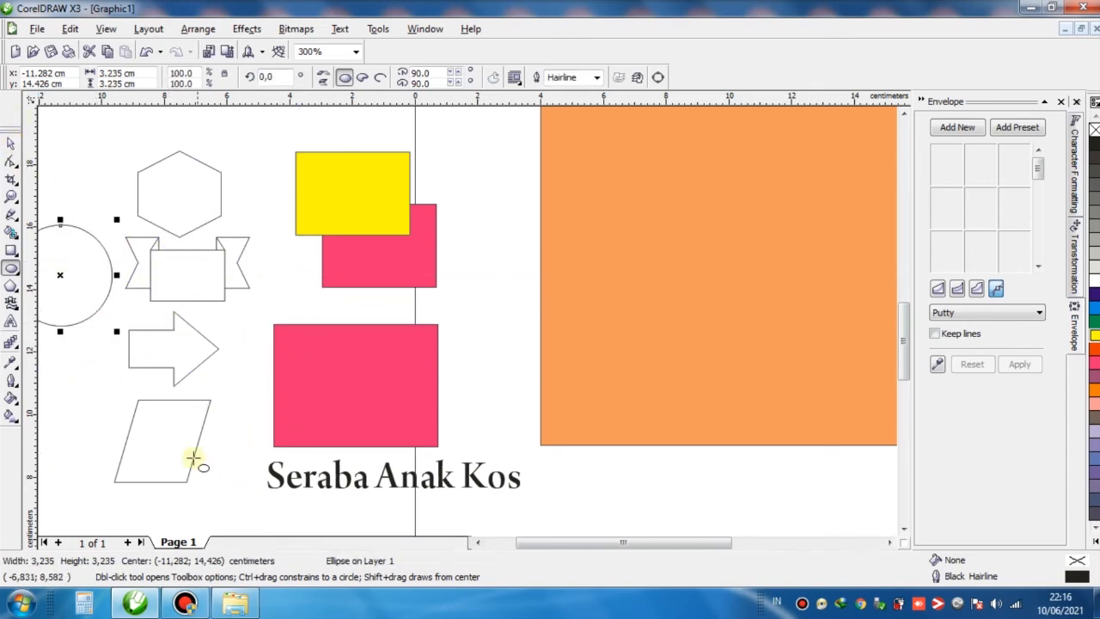
left_click_drag(58, 402, 111, 442)
left_click(11, 143)
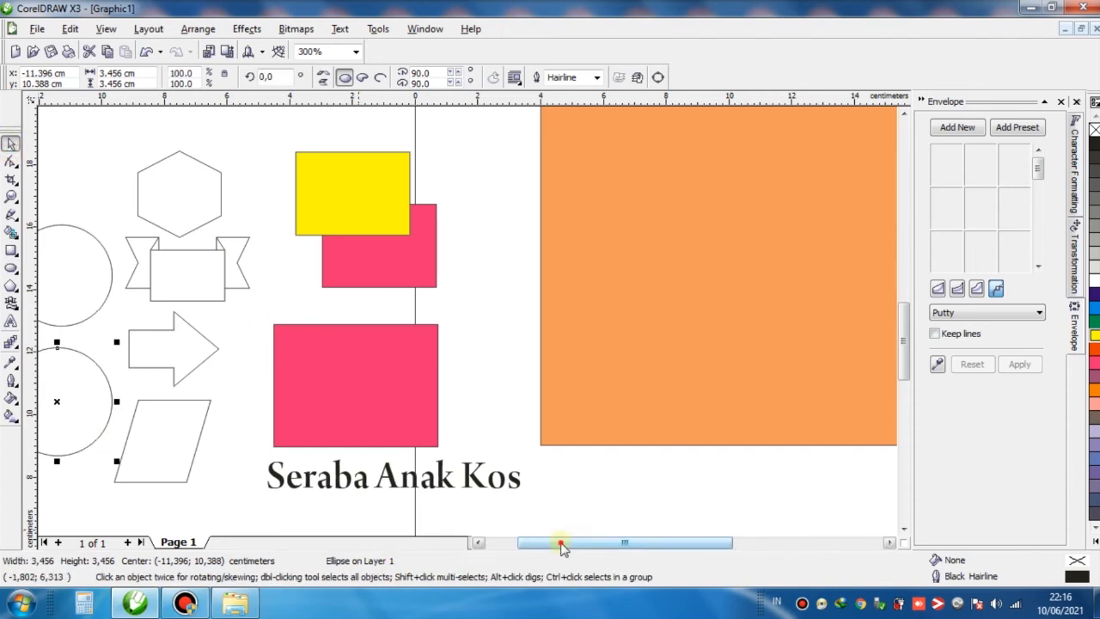
Draw a square about 2.5 cm wide and place it above the upper circle, beside the hexagon.
left_click_drag(559, 551, 530, 550)
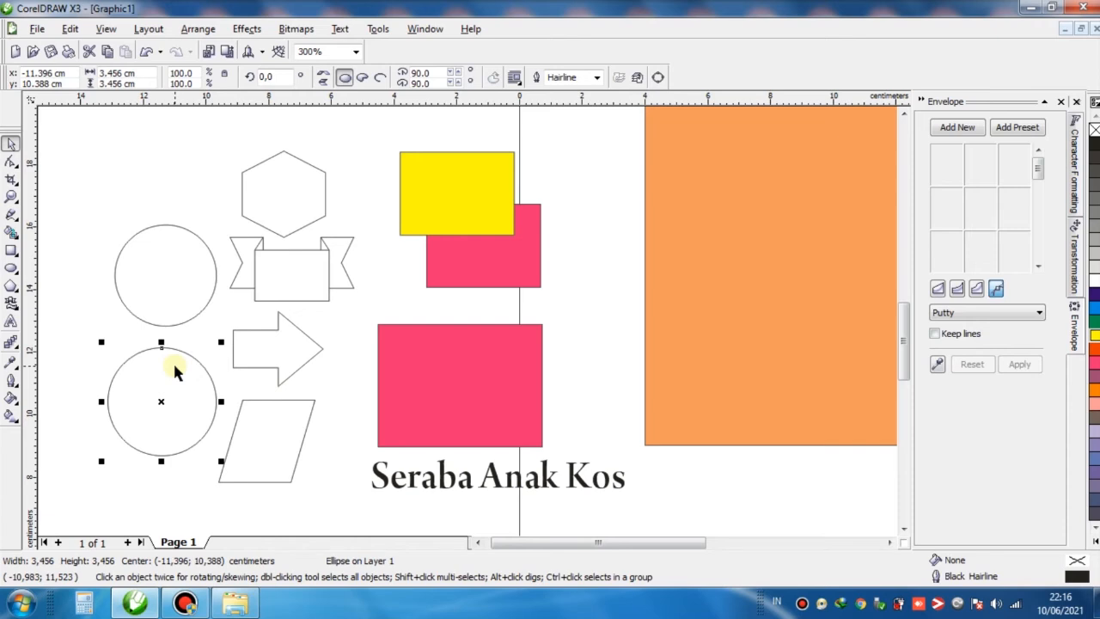
left_click(12, 251)
left_click_drag(125, 147, 184, 178)
left_click(11, 144)
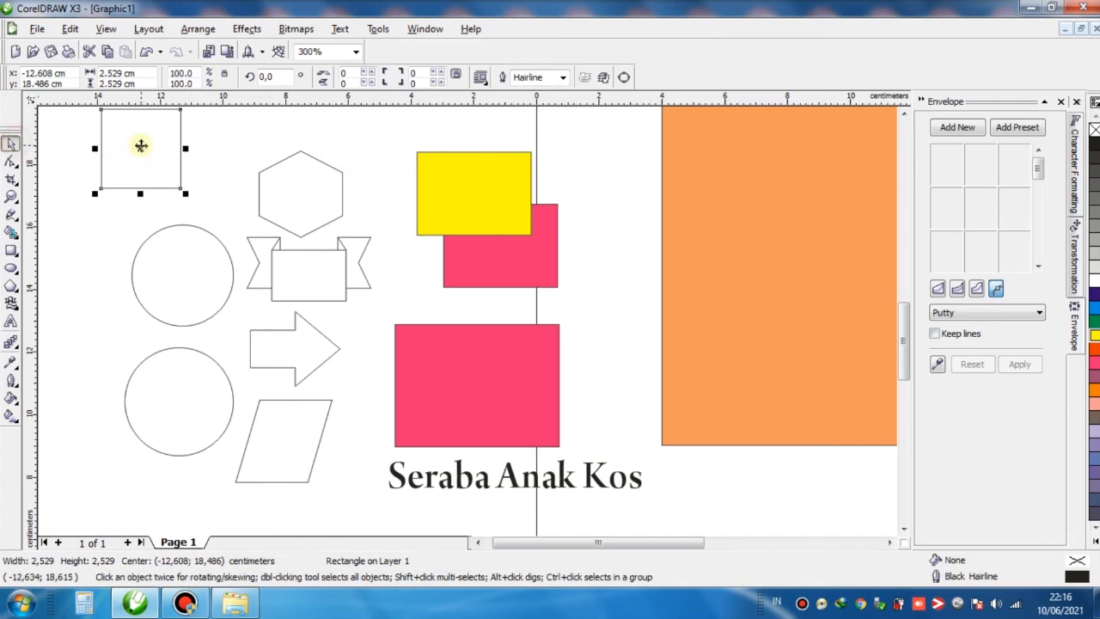
left_click_drag(141, 145, 180, 167)
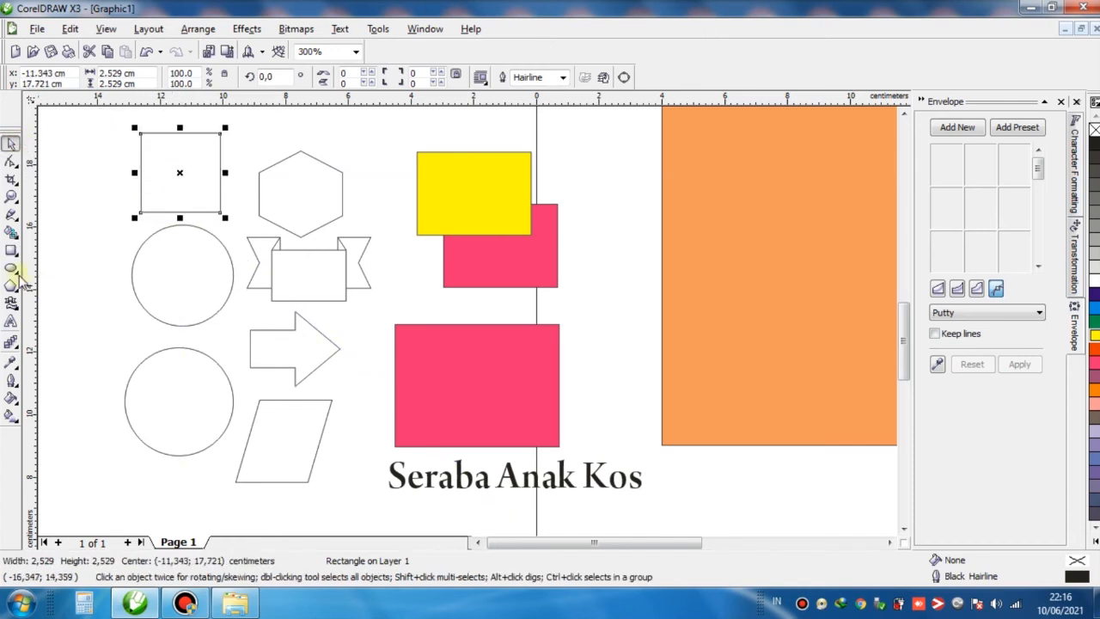
Fill the upper circle, the square and the hexagon with Desert Blue using the Smart Fill tool.
left_click(12, 234)
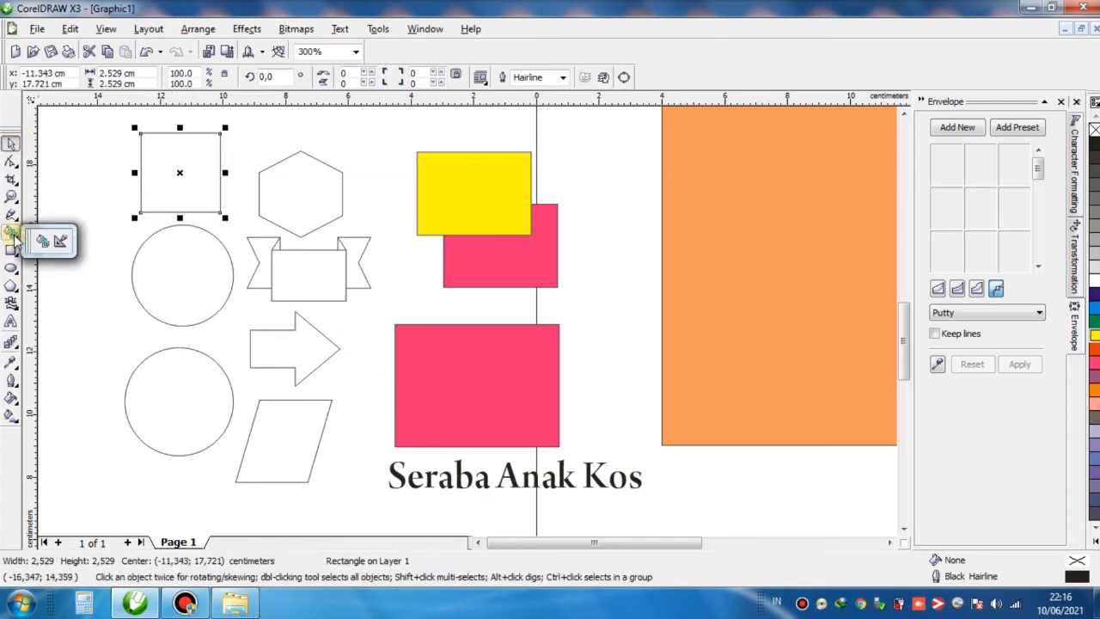
left_click(42, 240)
left_click(150, 264)
left_click(179, 172)
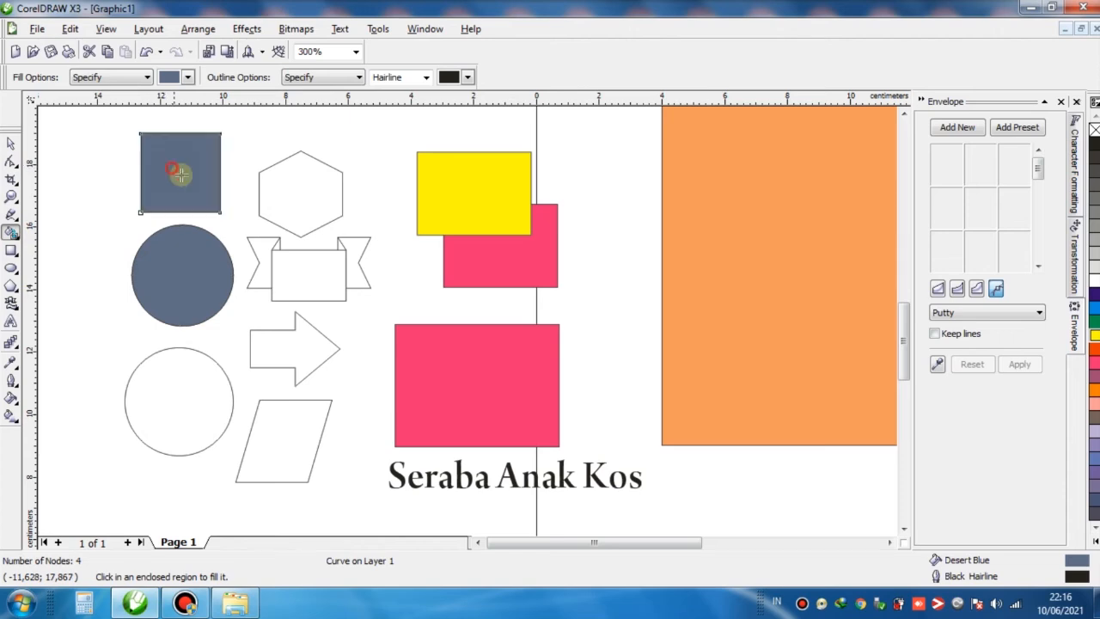
left_click(283, 196)
Smart-fill the centre panel of the ribbon banner and set its color to Powder Blue.
left_click(302, 290)
left_click(1094, 348)
left_click(1094, 434)
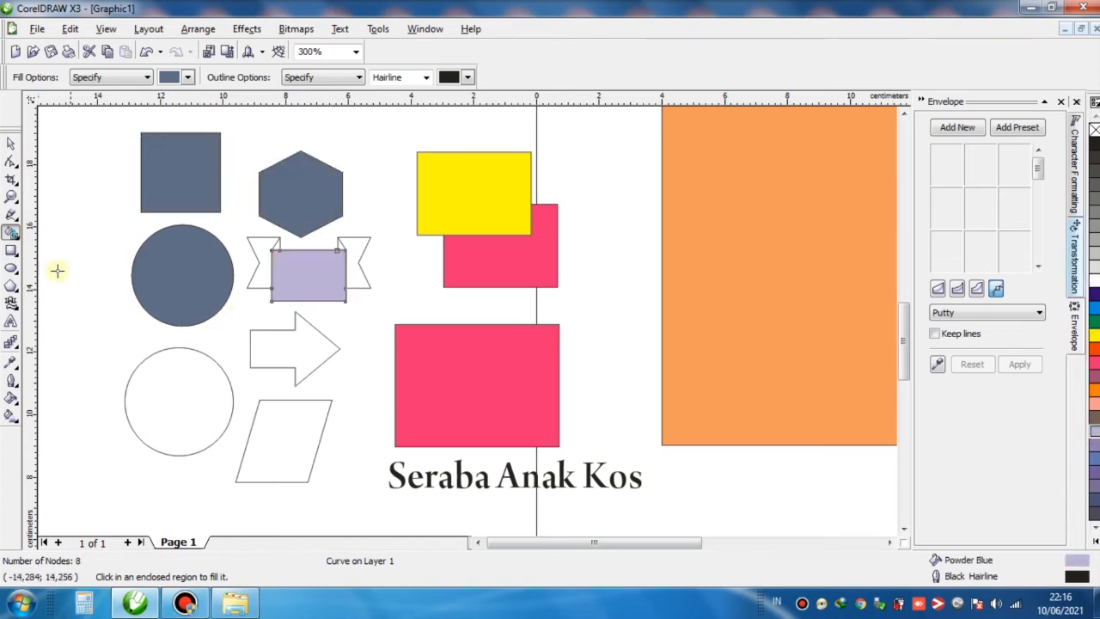
Draw a looping Freehand curve about 11.7 cm wide and 4.2 cm high in the empty area above the shapes.
left_click(12, 222)
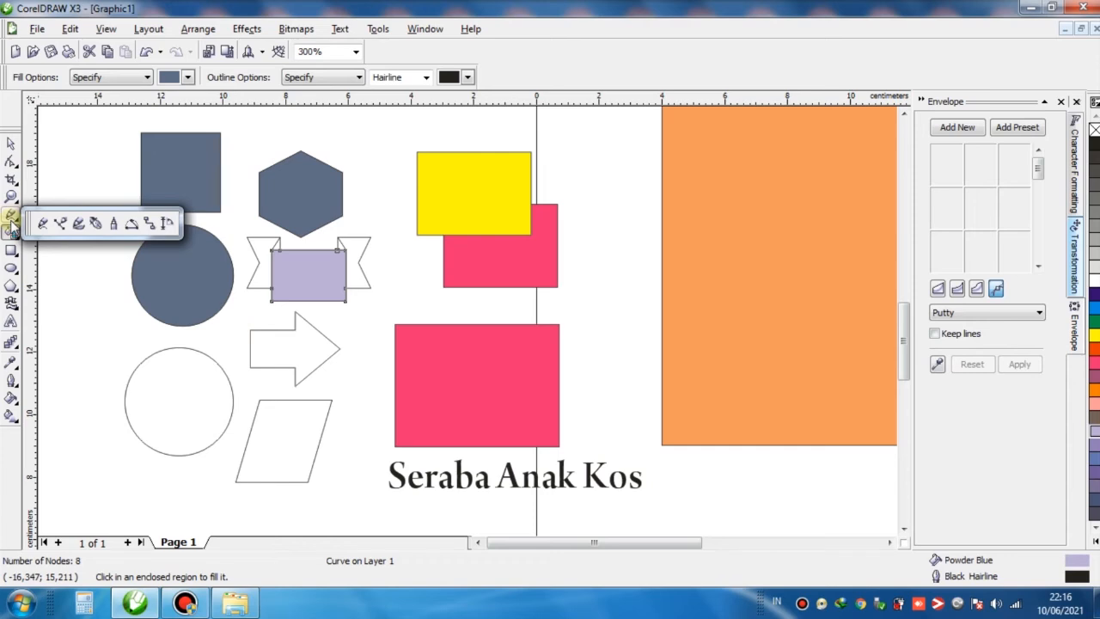
left_click(46, 224)
left_click(492, 276)
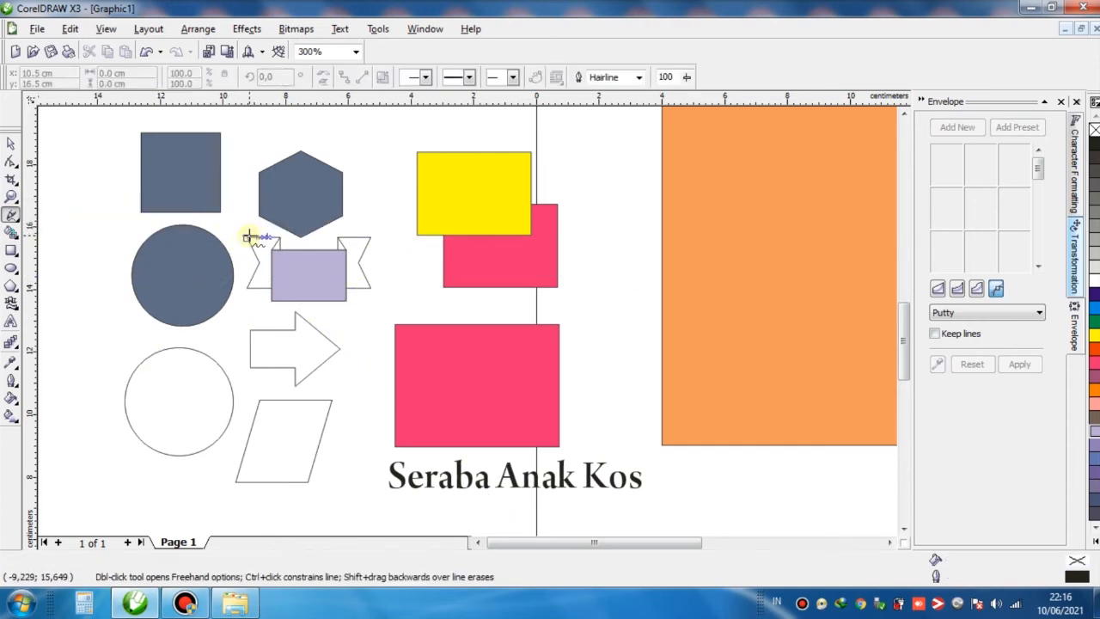
scroll(626, 343, "down", 1)
scroll(466, 321, "up", 1)
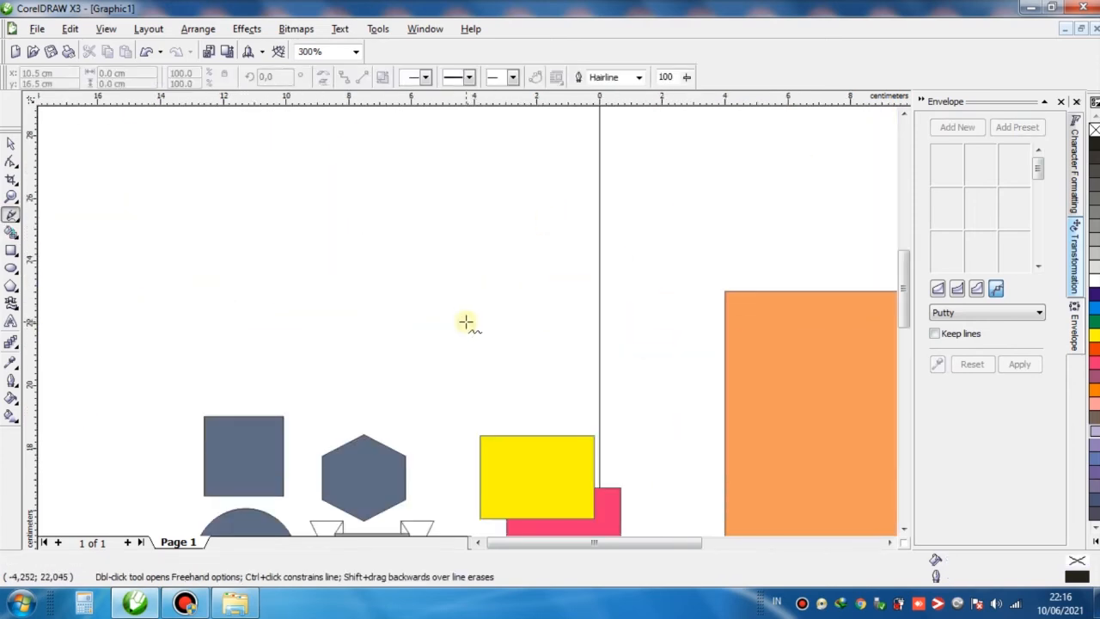
scroll(479, 329, "down", 1)
scroll(336, 315, "up", 1)
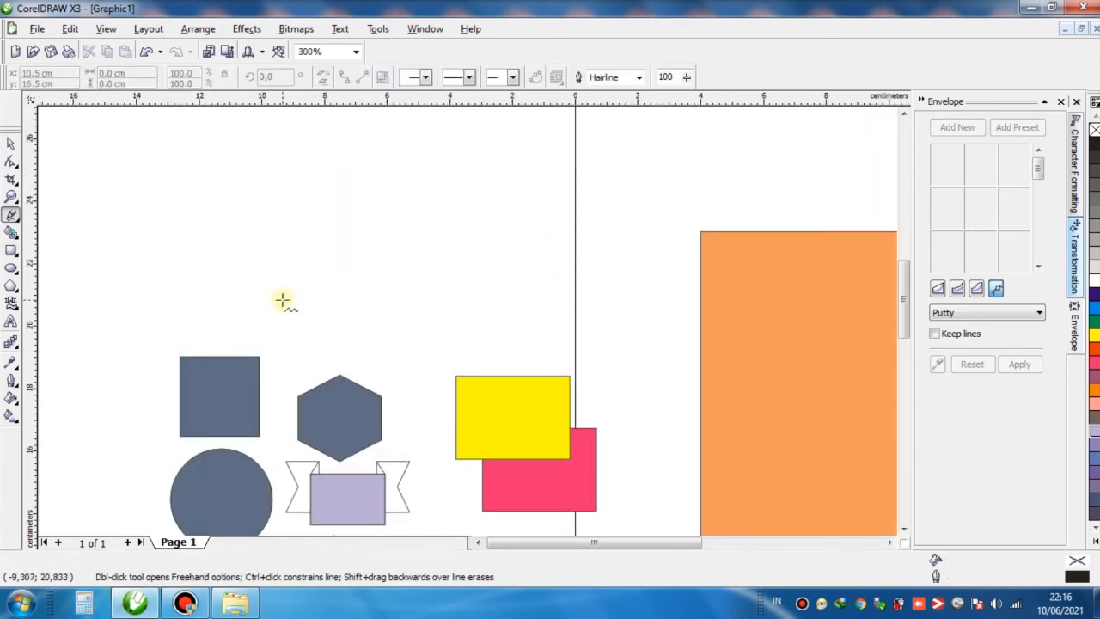
mouse_move(201, 327)
left_mouse_down()
mouse_move(216, 289)
mouse_move(344, 287)
mouse_move(287, 260)
mouse_move(378, 283)
mouse_move(361, 255)
mouse_move(457, 284)
mouse_move(495, 324)
mouse_move(559, 293)
mouse_move(563, 302)
left_mouse_up()
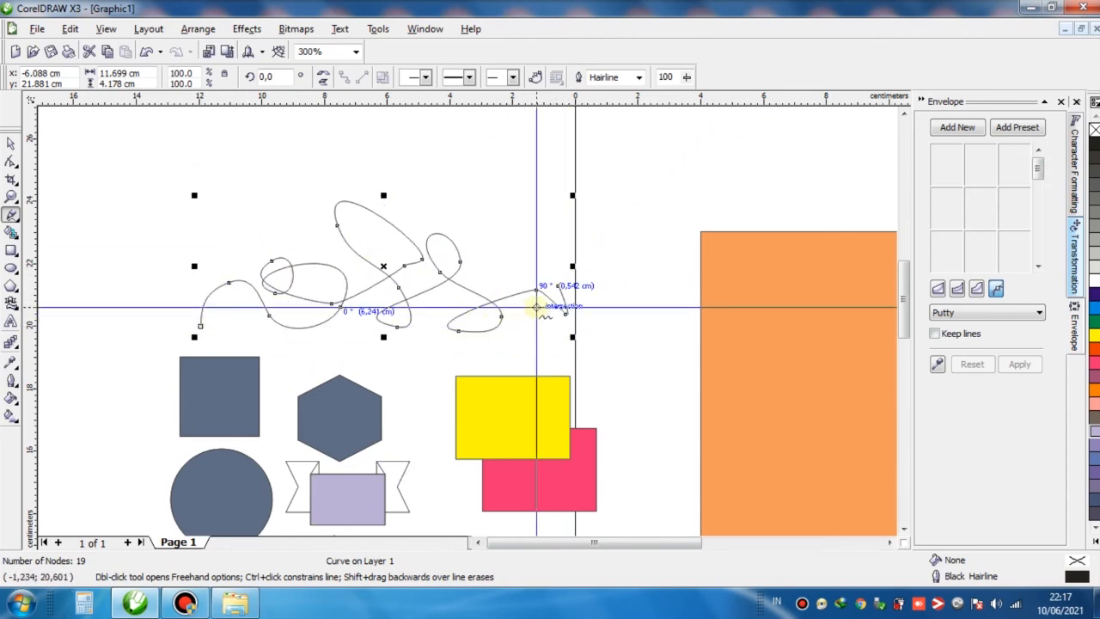
Draw a closed five-node Bezier shape with straight edges above the freehand curve and fill it with Purple.
left_click(12, 218)
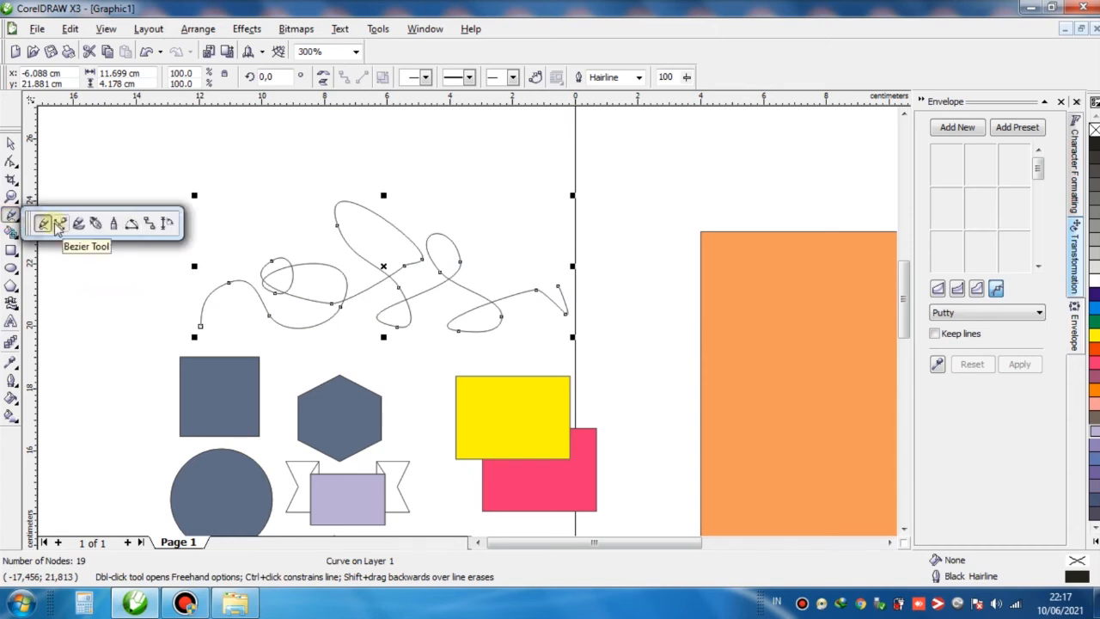
left_click(59, 224)
left_click(194, 205)
left_click(344, 184)
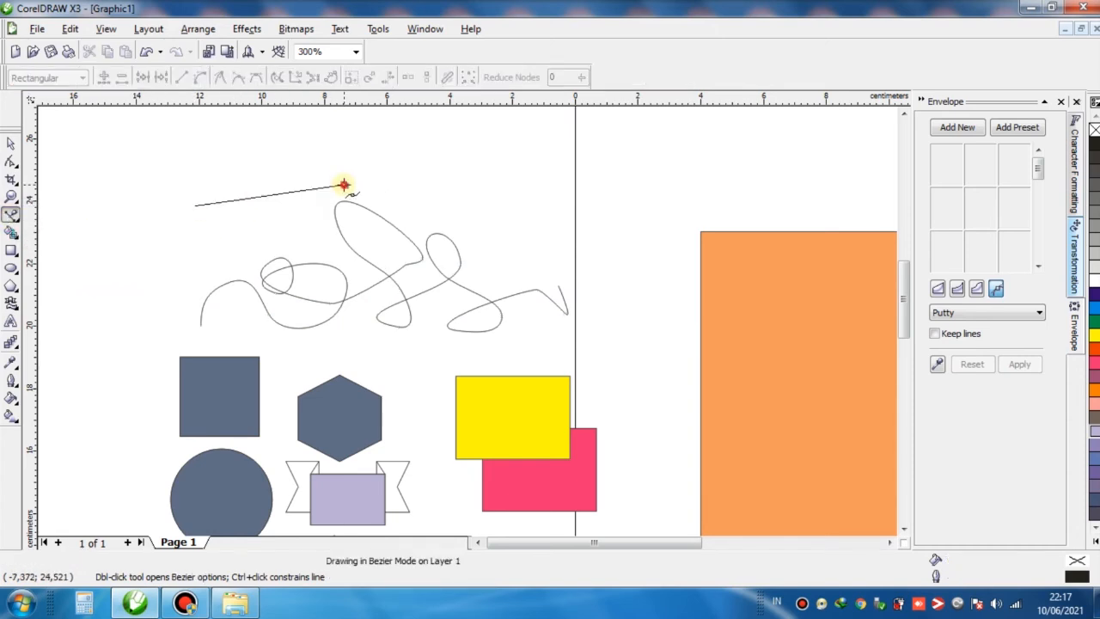
left_click(446, 184)
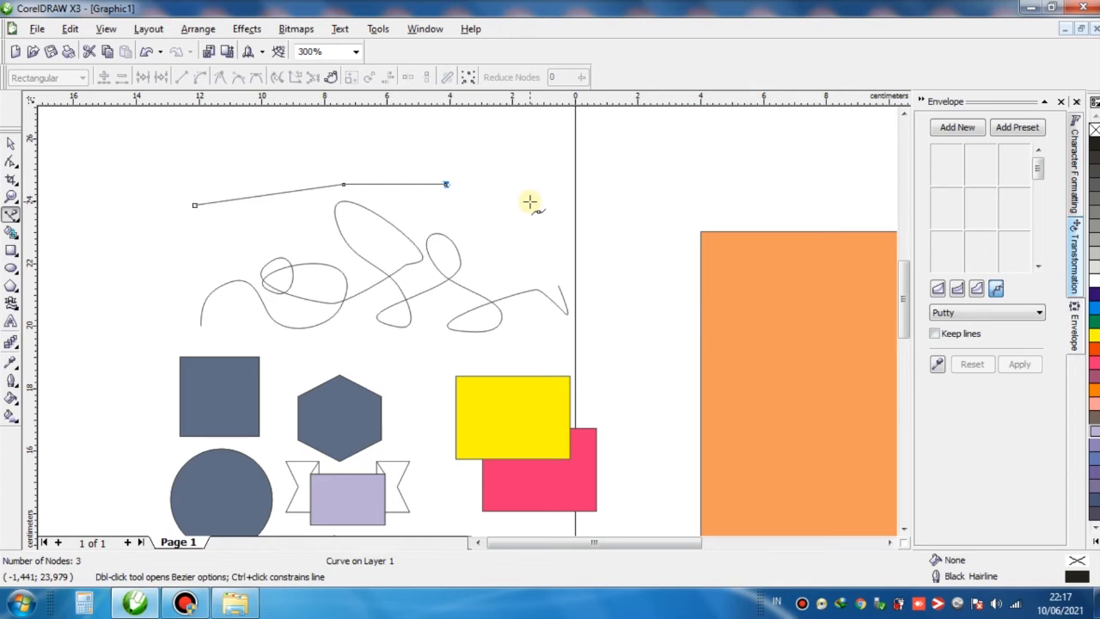
left_click(351, 135)
left_click(198, 158)
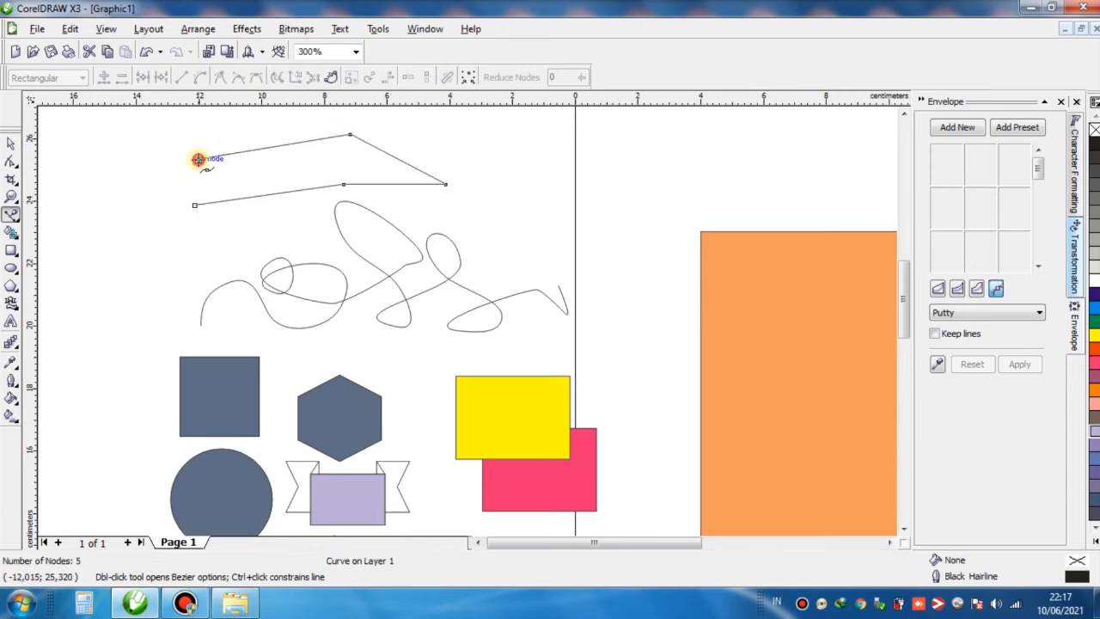
left_click(194, 206)
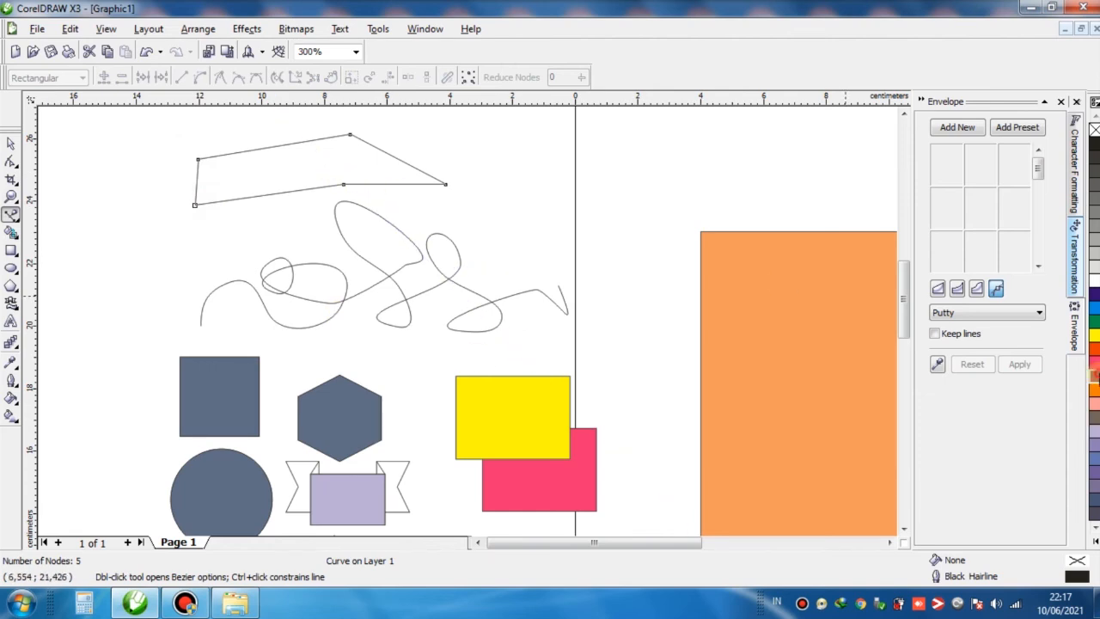
left_click(1095, 376)
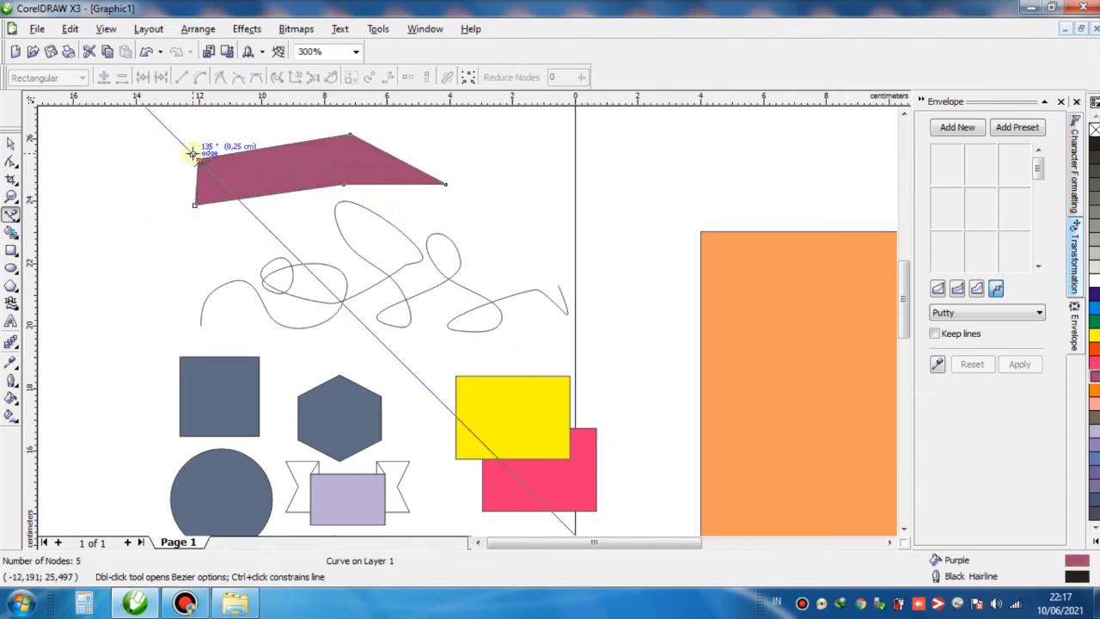
Draw an open six-node Bezier path about 5.7 cm wide and 1.8 cm high beside the purple shape.
left_click(478, 225)
left_click(572, 231)
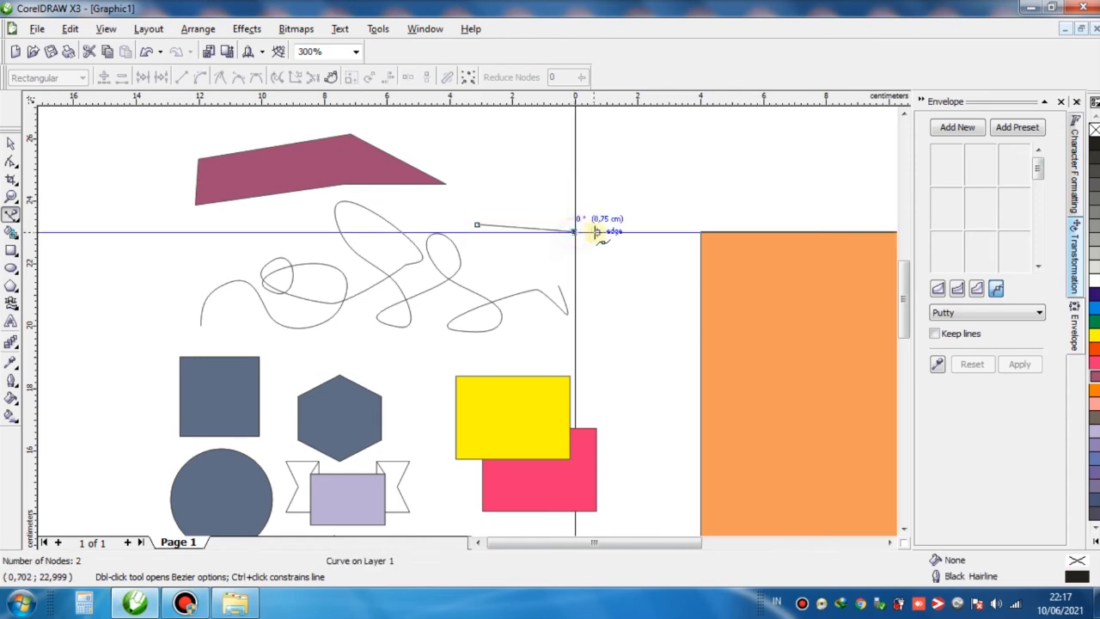
left_click(655, 210)
left_click(600, 176)
left_click(521, 176)
left_click(500, 197)
left_click(9, 143)
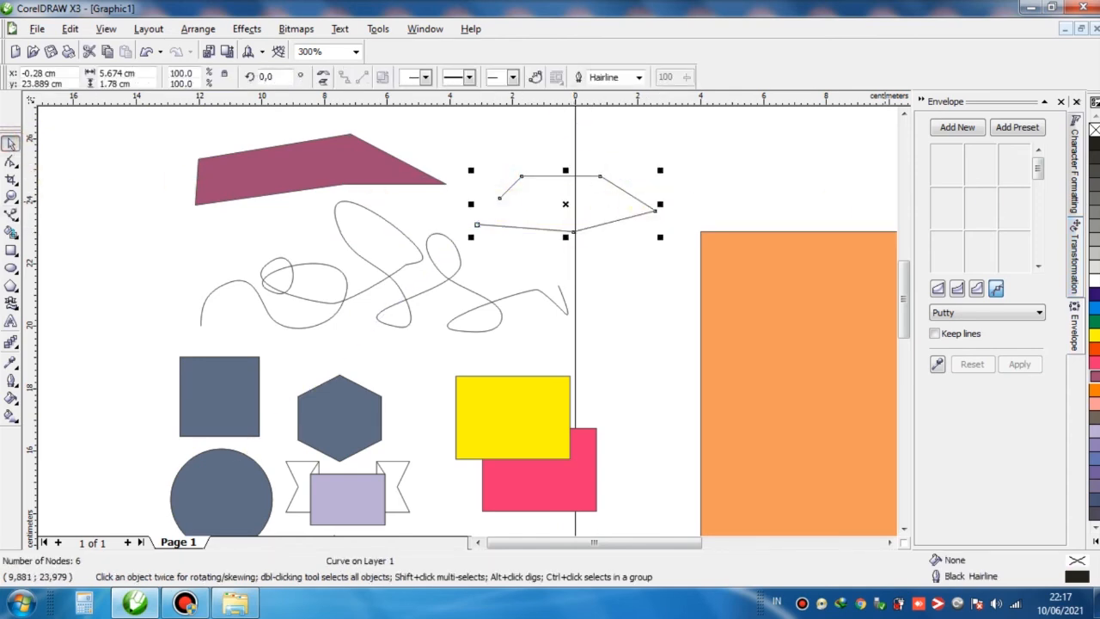
Assign an Orange fill to the open Bezier path.
left_click(1092, 322)
left_click(1094, 349)
left_click(1097, 391)
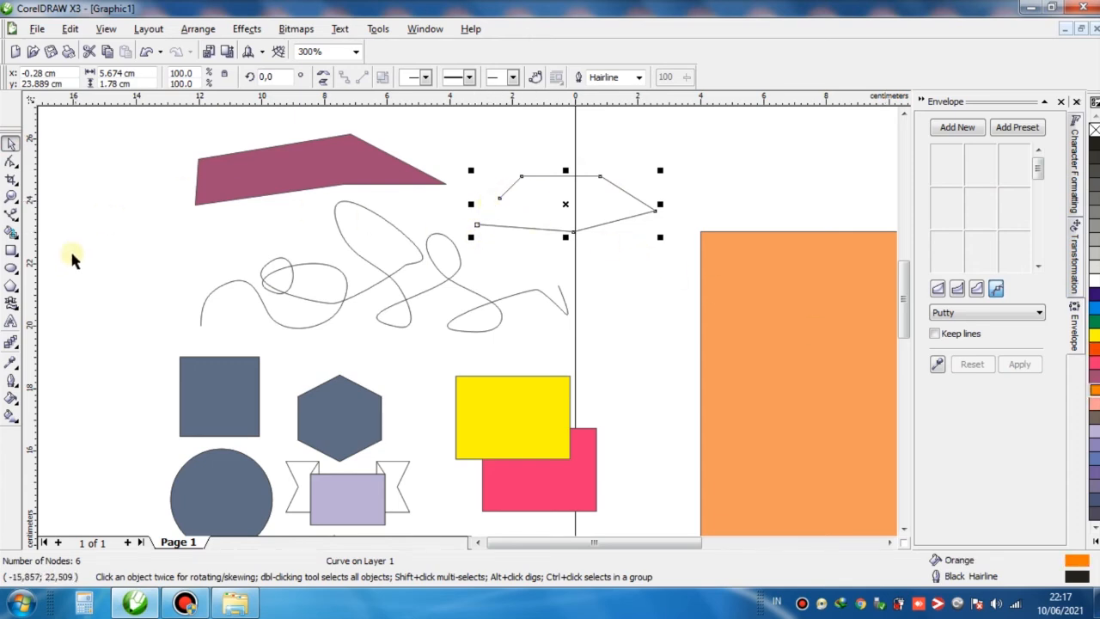
Draw Artistic Media strokes beside the shapes, undoing the first two, and fill the third, about 1.3 cm wide and 5.9 cm high, with orange-red.
left_click(11, 217)
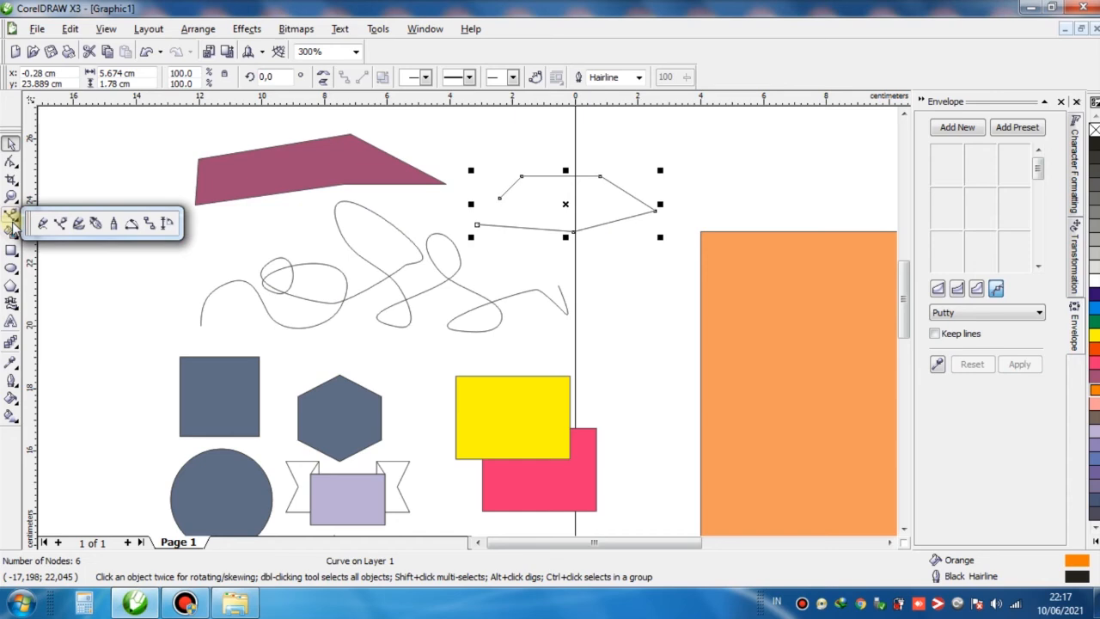
left_click(78, 225)
left_click_drag(103, 196, 109, 411)
key("ctrl+z")
mouse_move(62, 280)
left_mouse_down()
mouse_move(105, 311)
mouse_move(128, 421)
left_mouse_up()
key("ctrl+z")
left_click_drag(99, 263, 127, 434)
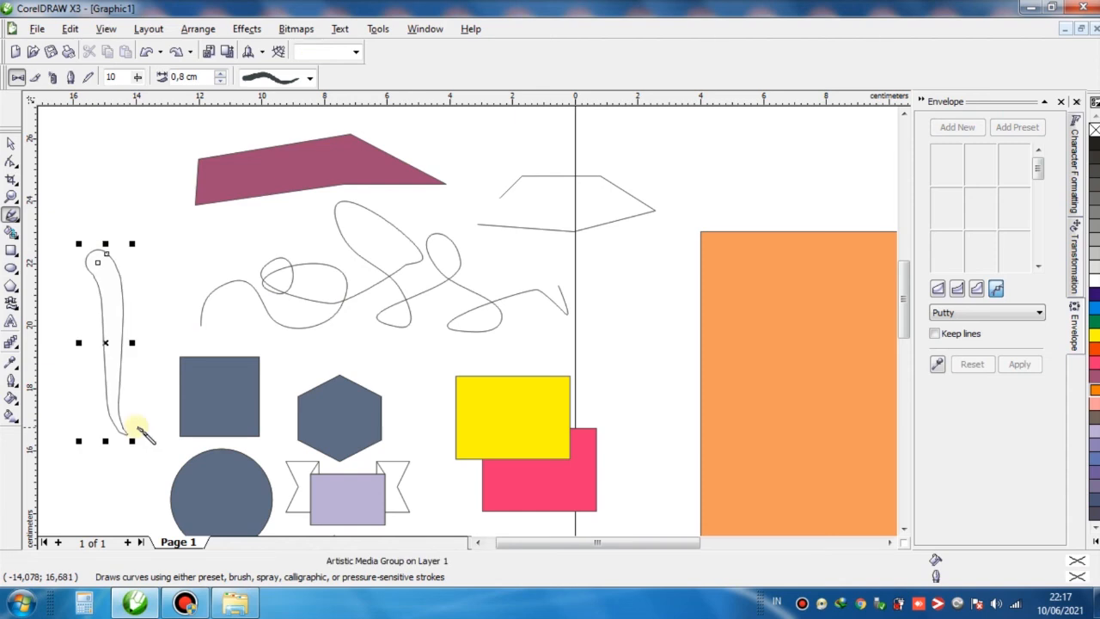
left_click(1094, 349)
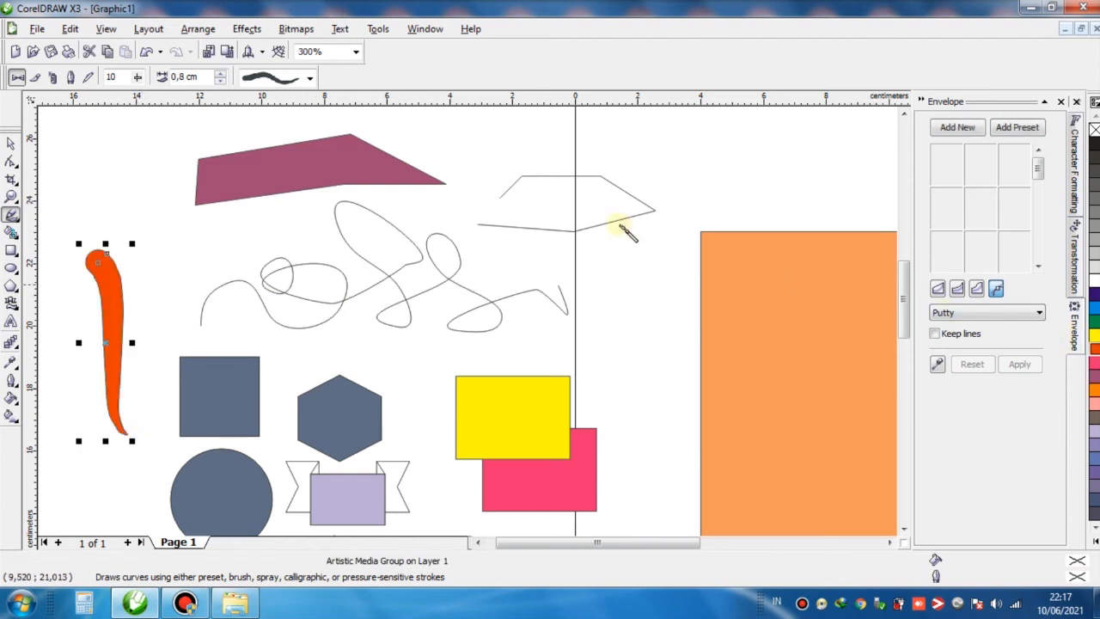
Draw an open seven-node Pen path about 6.2 cm wide and 3.8 cm high between the orange-red stroke and the purple shape.
left_click(10, 220)
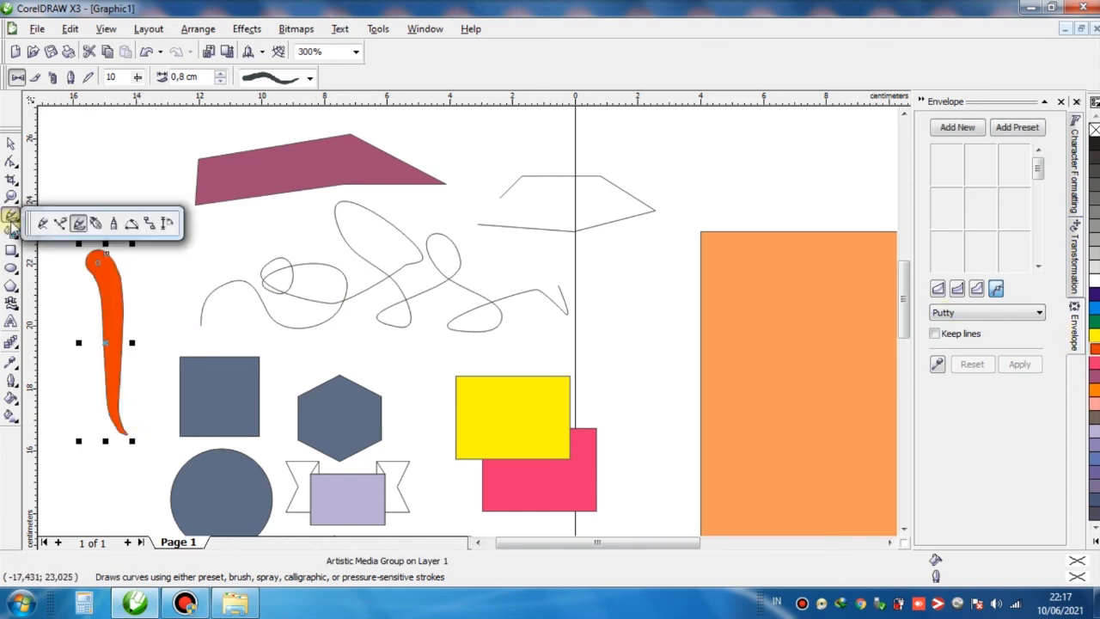
left_click(95, 226)
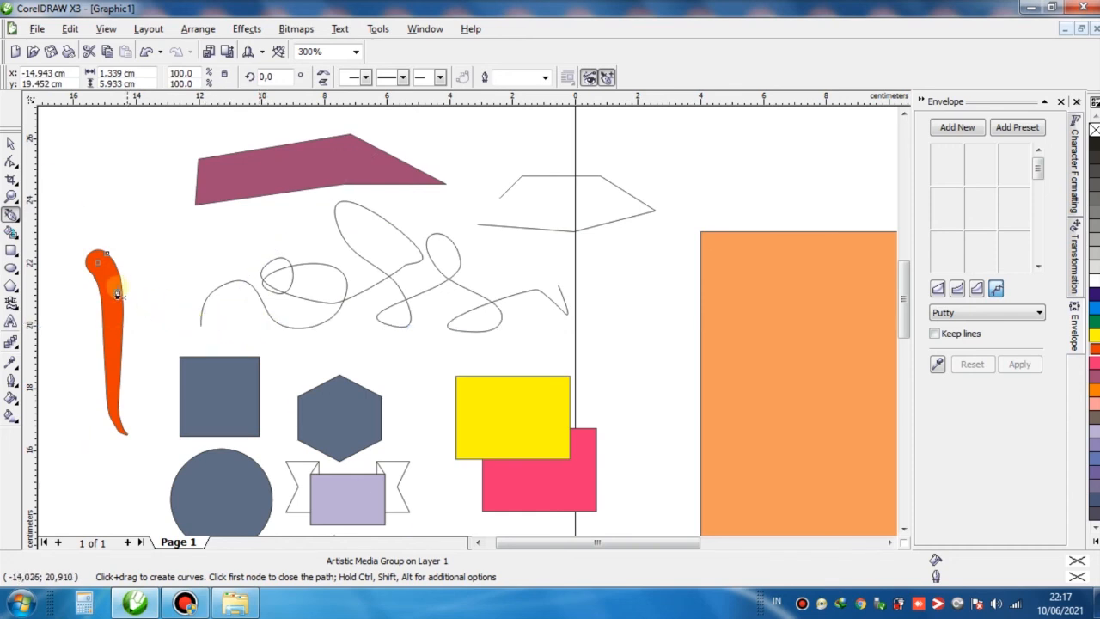
left_click(12, 218)
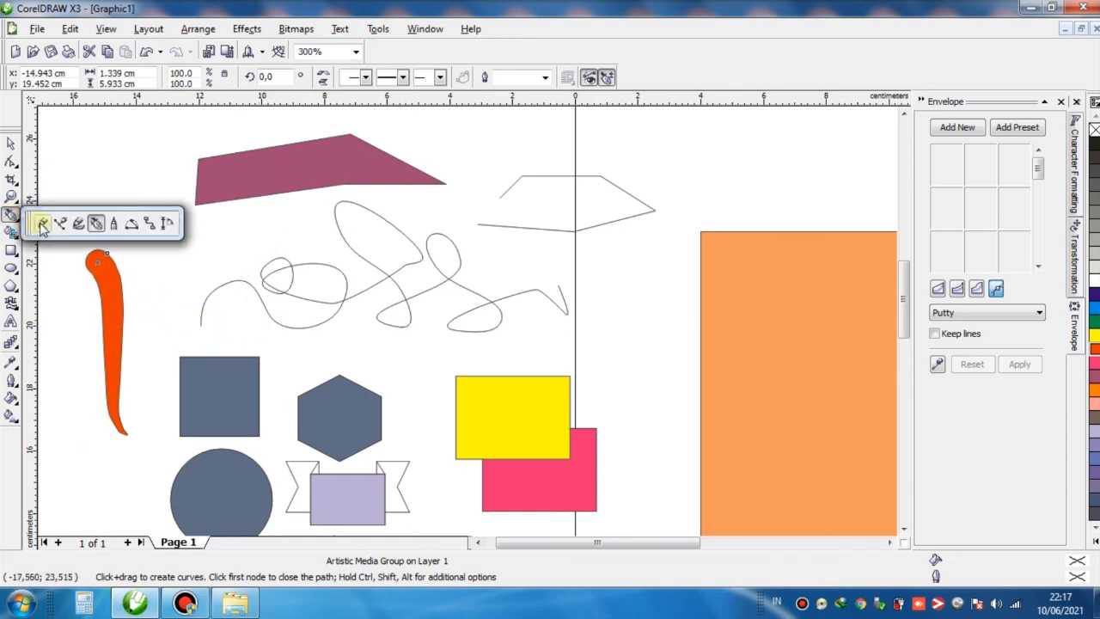
left_click(228, 250)
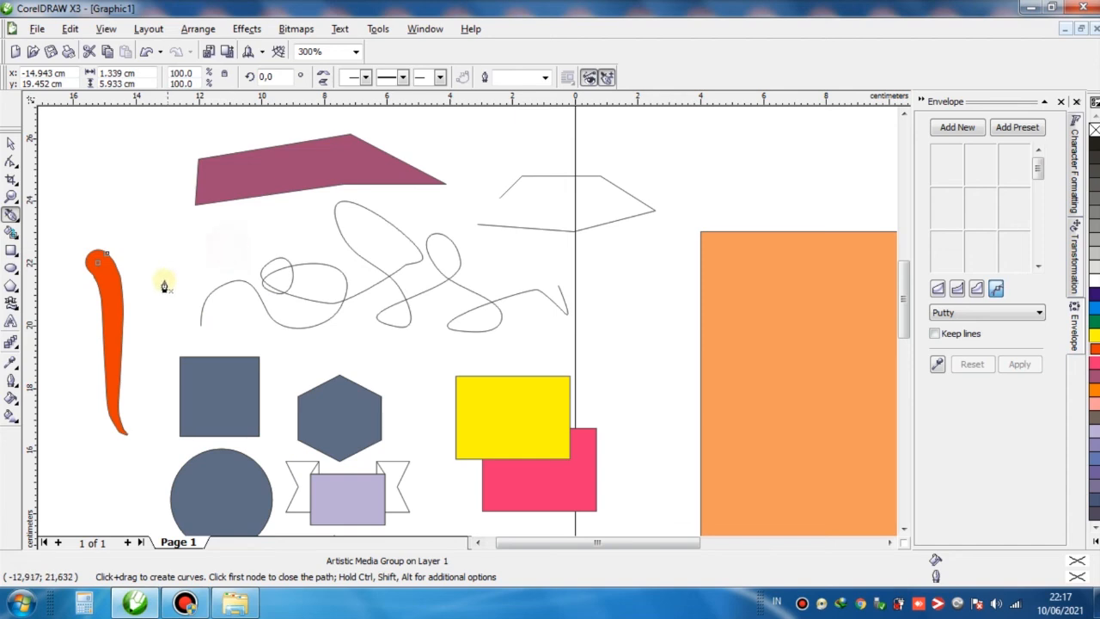
left_click(143, 325)
left_click(186, 250)
left_click(261, 232)
left_click(322, 217)
left_click(187, 206)
left_click(127, 238)
left_click(141, 274)
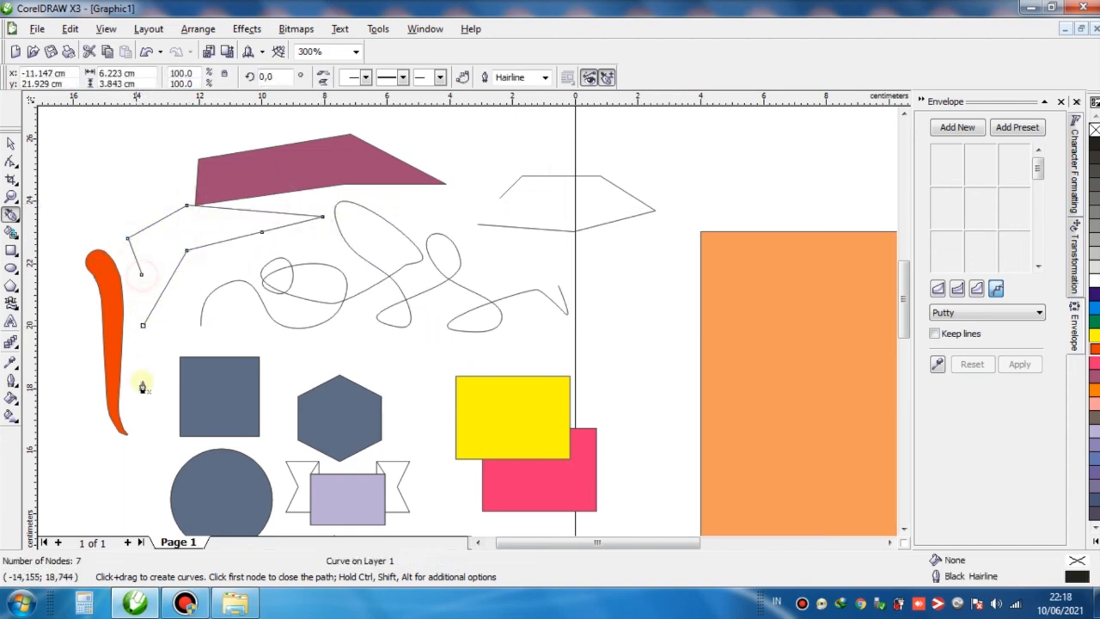
Assign a Pink fill to the Pen path and close it at its starting node.
left_click(1096, 378)
left_click(1095, 404)
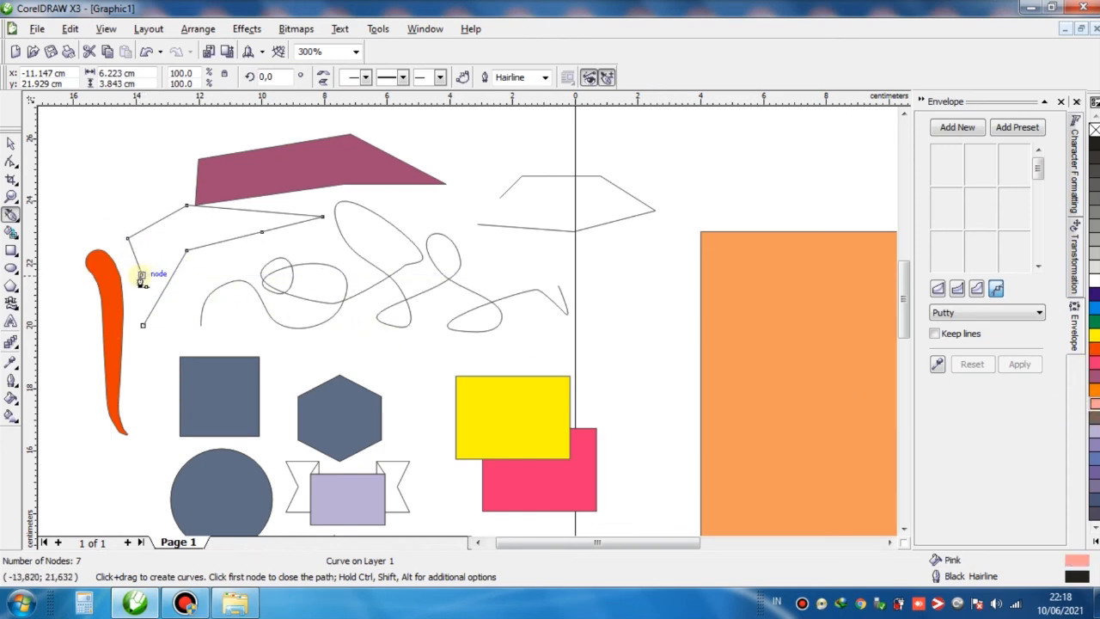
left_click(142, 325)
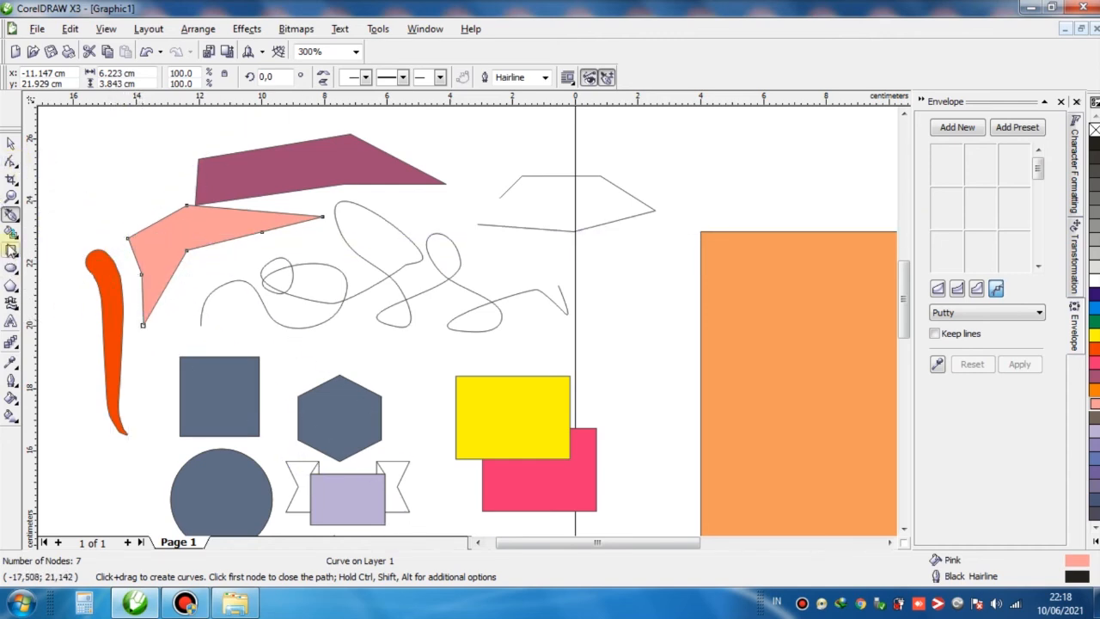
Try the Zoom tool on the drawn shapes, enlarging the view to 600% and reducing it until the whole drawing shows.
left_click(9, 200)
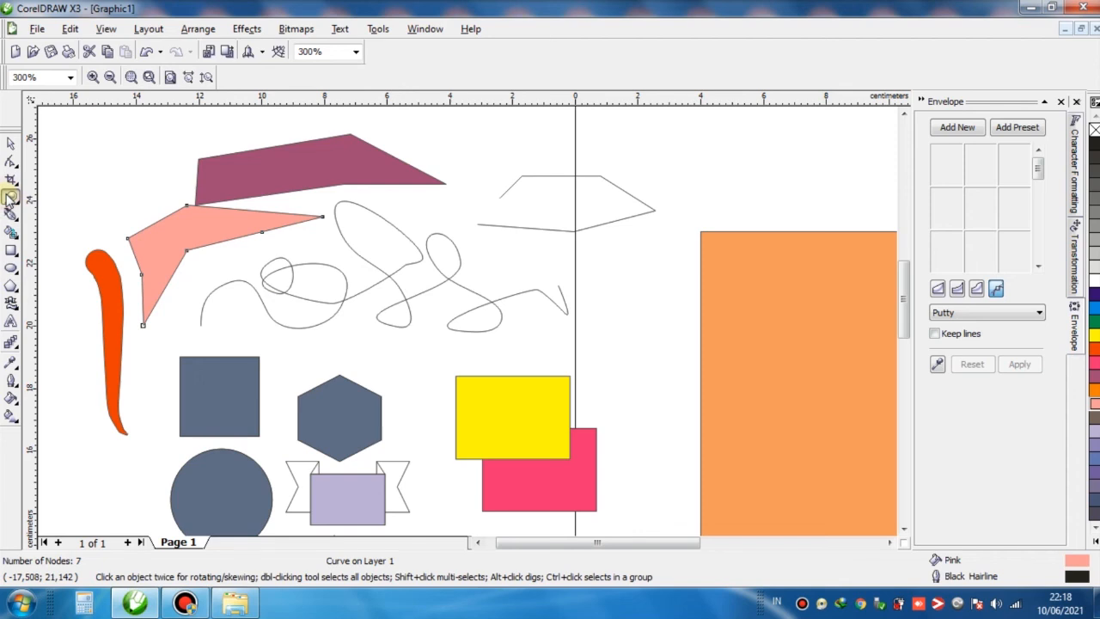
left_click(436, 258)
right_click(437, 258)
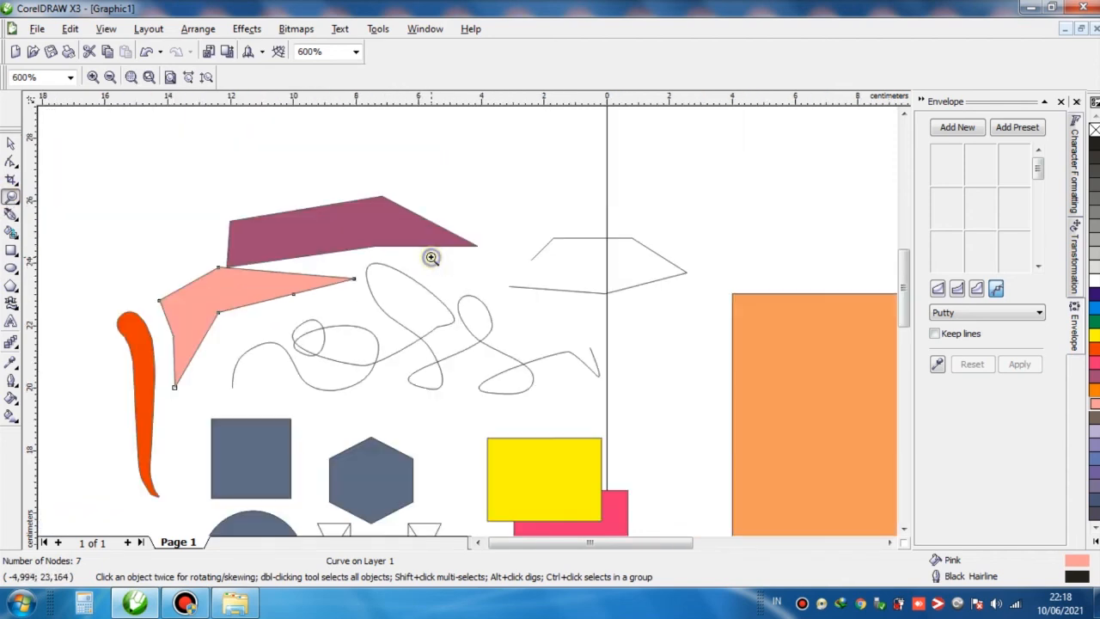
left_click(431, 257)
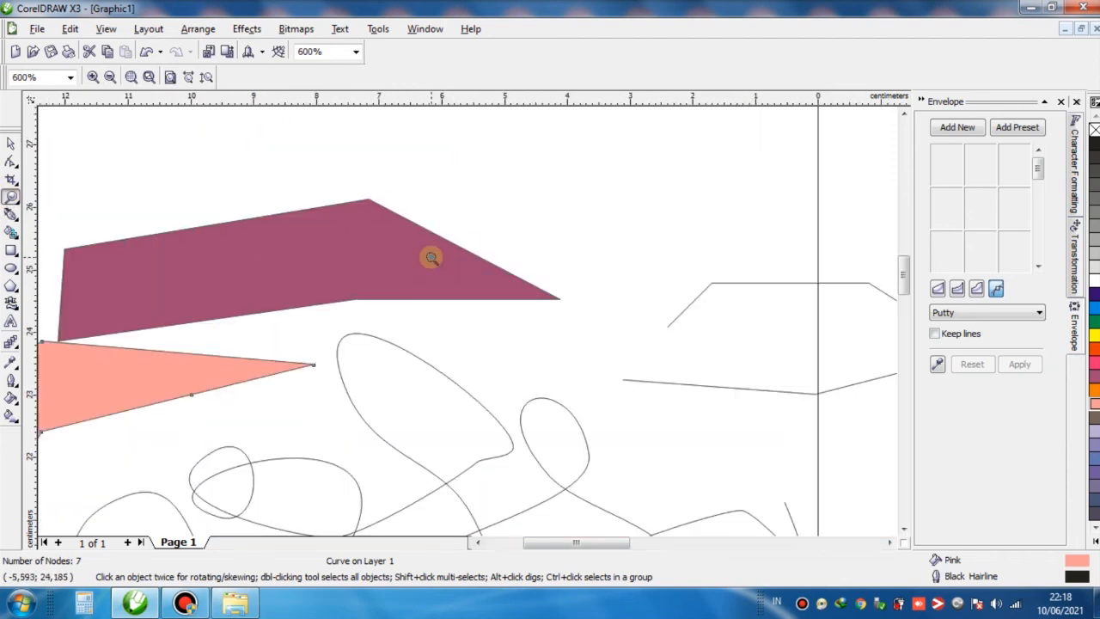
right_click(432, 258)
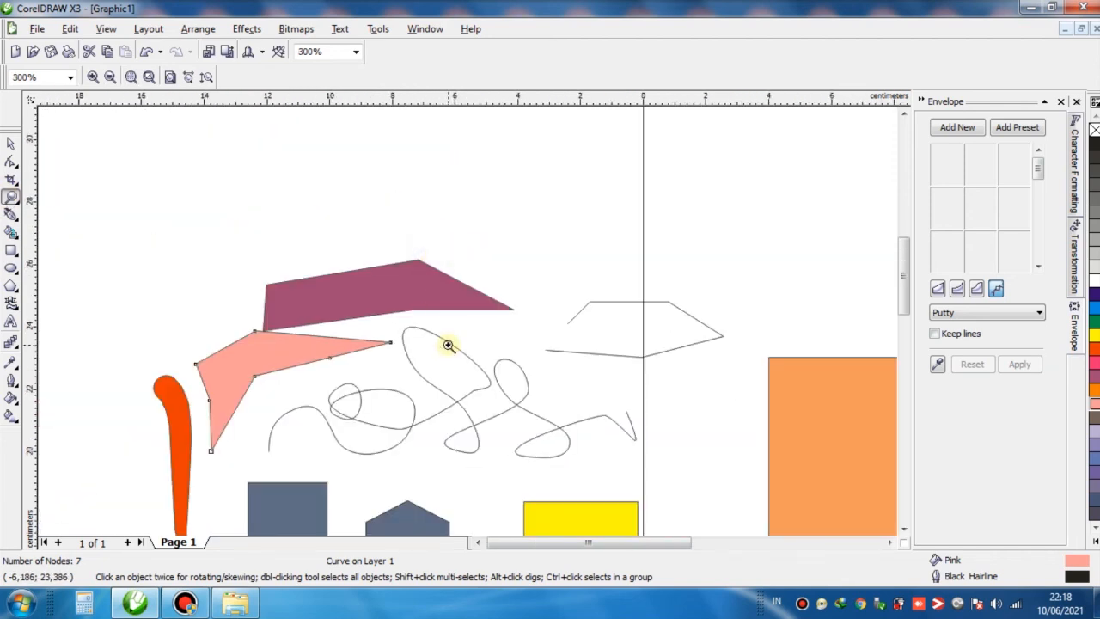
right_click(448, 345)
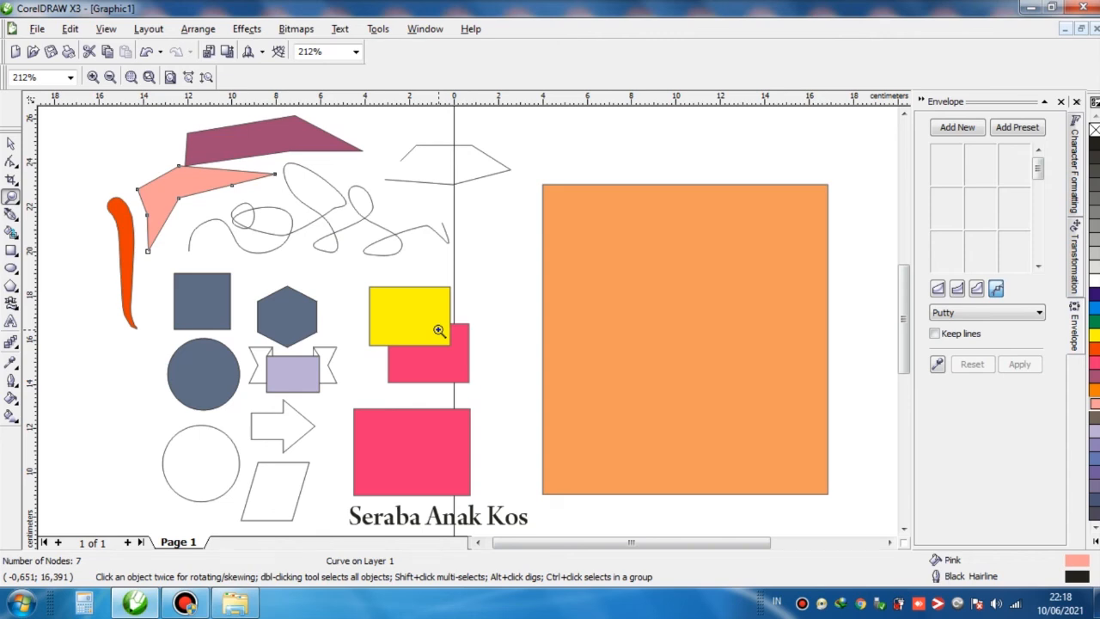
Try a crop marquee about 3.9 cm wide and 6 cm high inside the large orange rectangle and clear it.
left_click(11, 179)
left_click_drag(625, 265, 713, 397)
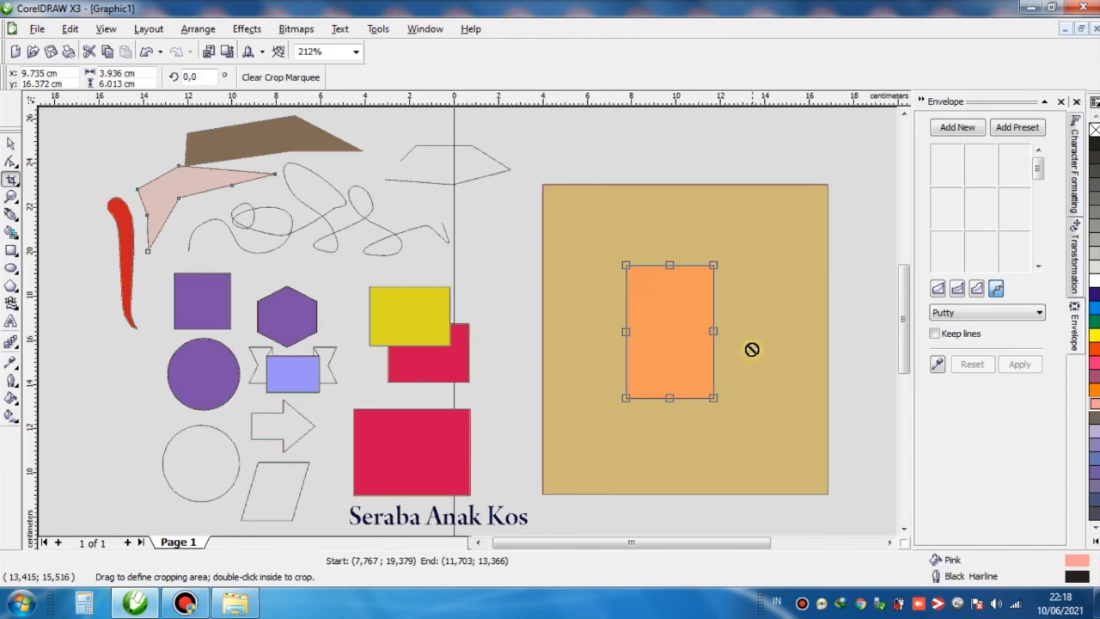
key("Escape")
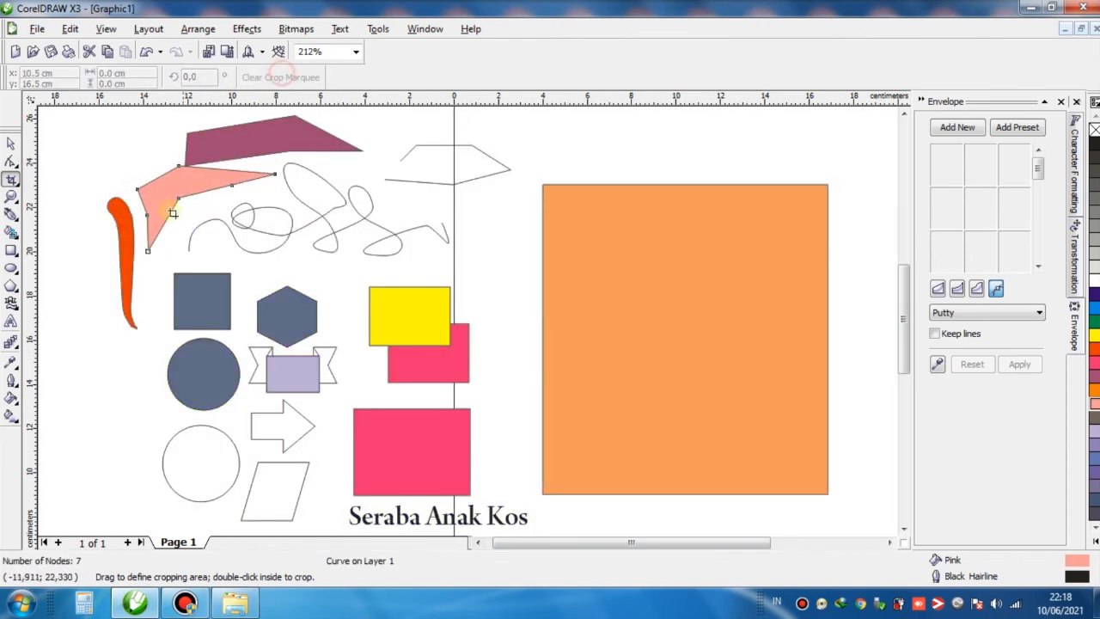
Move the pink shape slightly down and to the right, centring it at about X -11.07 cm and Y 21.7 cm.
left_click(10, 163)
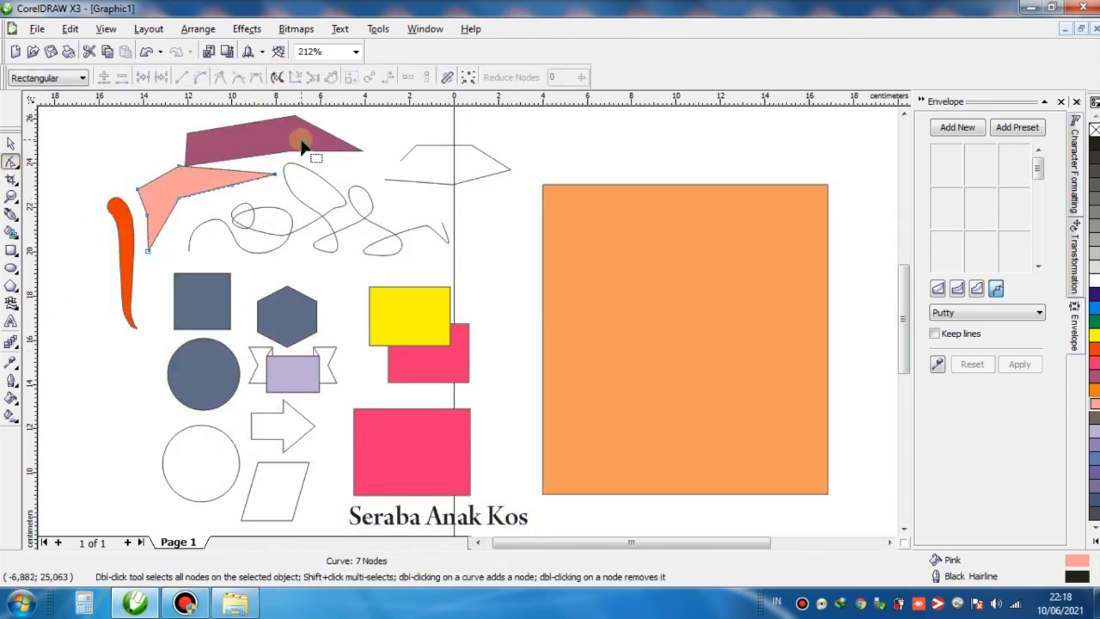
scroll(202, 212, "up", 2)
scroll(466, 317, "up", 2)
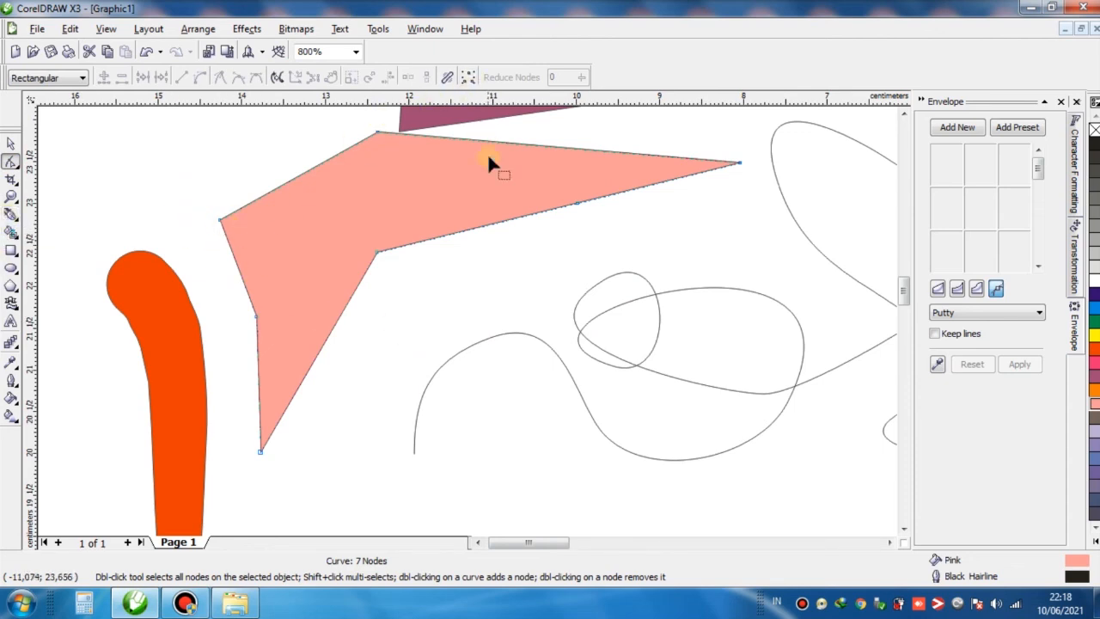
left_click(10, 142)
left_click(430, 382)
left_click(393, 219)
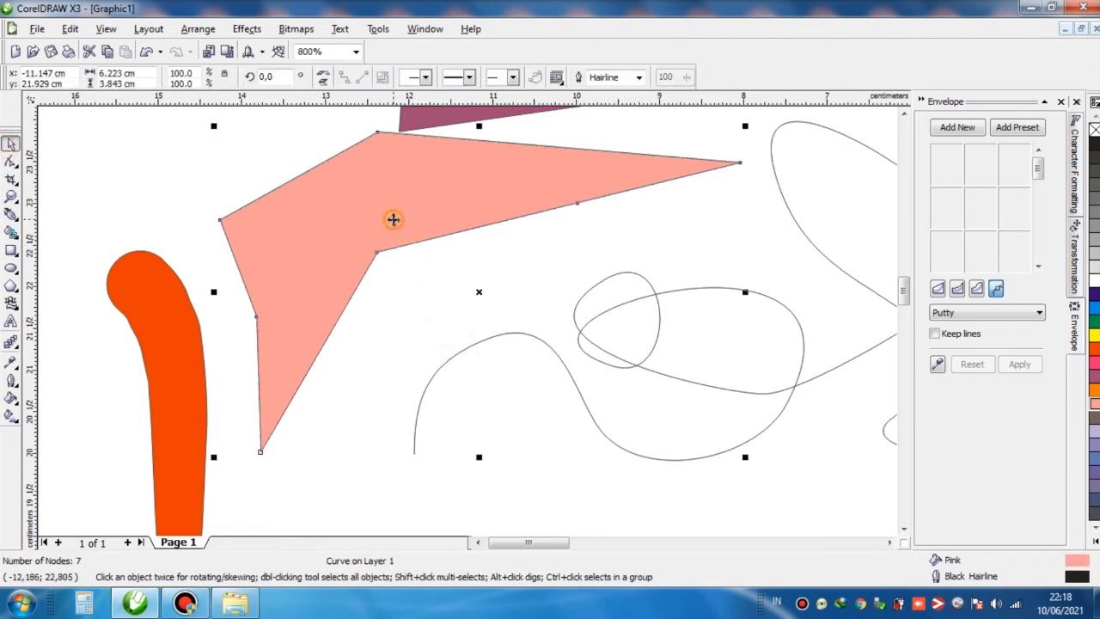
left_click_drag(407, 178, 414, 198)
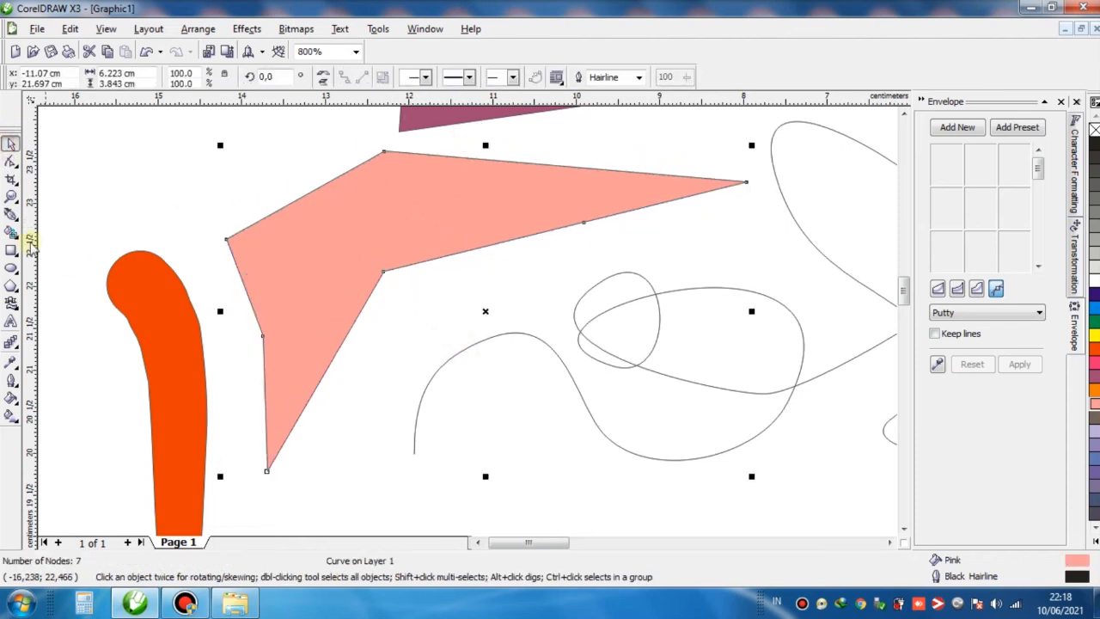
Convert all segments of the pink shape to curves and delete the two nodes on its left side.
left_click(11, 163)
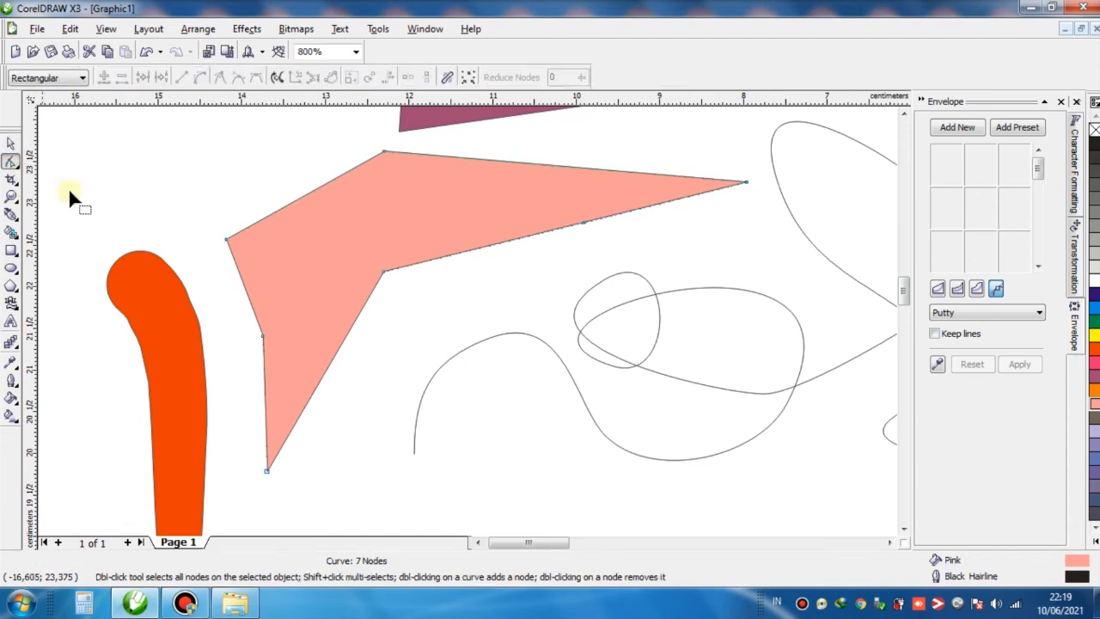
left_click(469, 78)
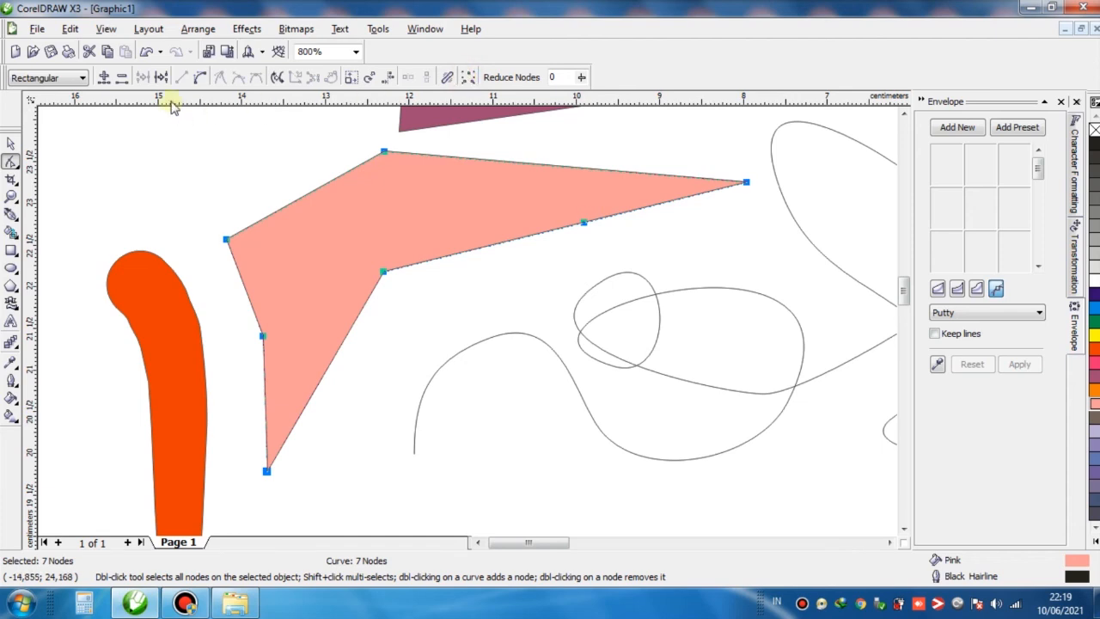
left_click(194, 81)
left_click(183, 257)
double_click(224, 237)
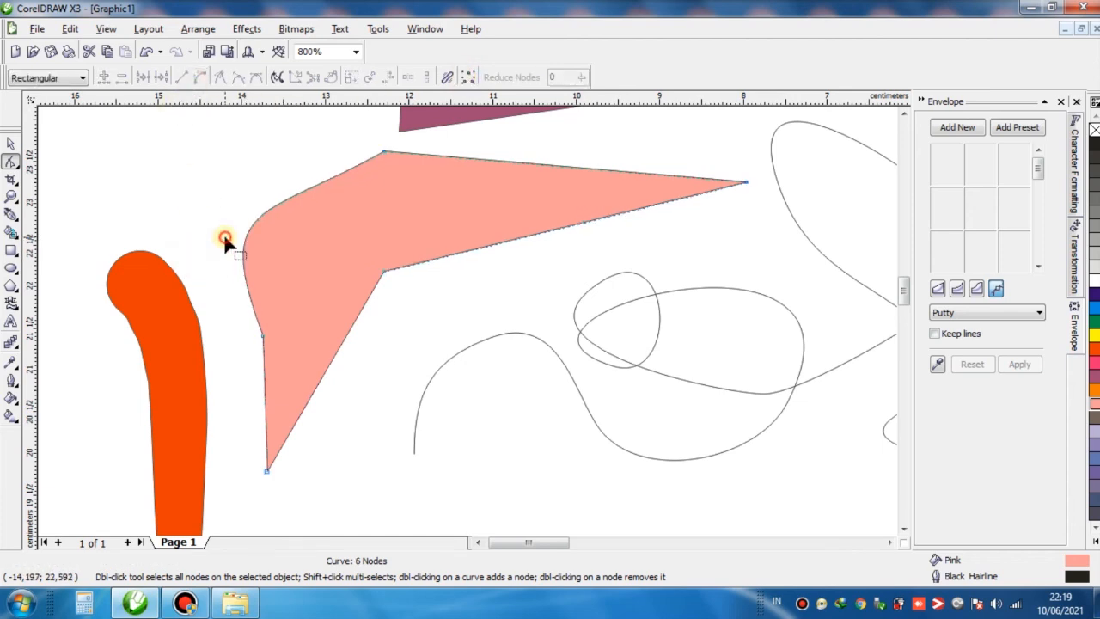
double_click(258, 331)
Bend the pink shape's left segment into a smooth outward arc between its top node and lowest node using the curve handles.
left_click(267, 469)
left_click_drag(256, 279, 235, 406)
left_click_drag(243, 436, 289, 513)
left_click_drag(260, 286, 234, 305)
left_click_drag(199, 255, 215, 162)
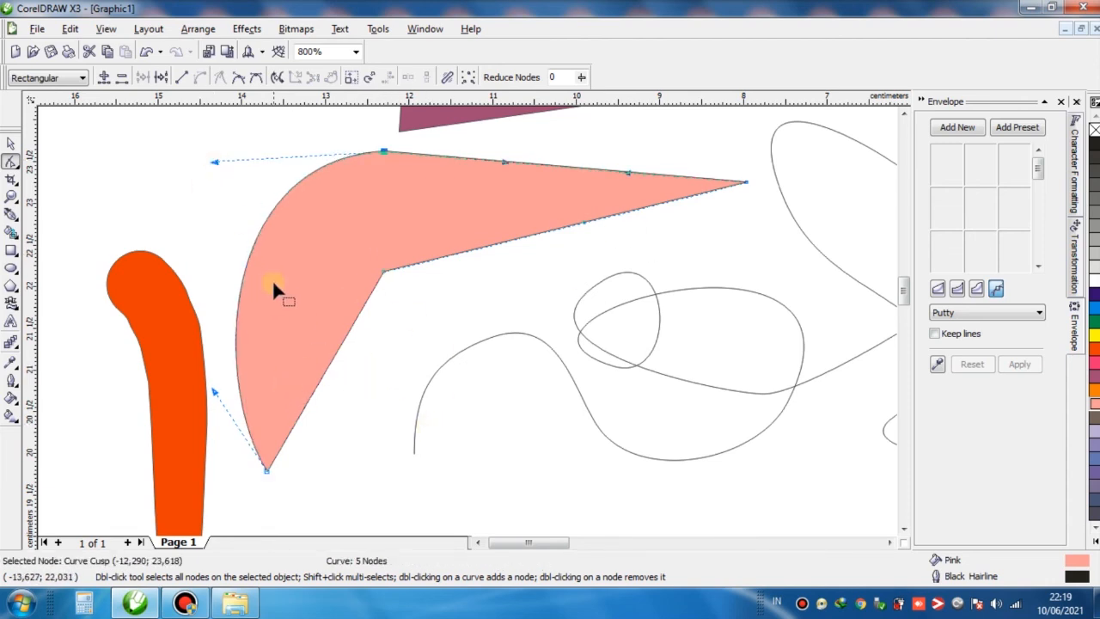
Try the Pick tool by selecting the orange-red stroke, the pink shape and the purple shape in turn.
left_click(11, 215)
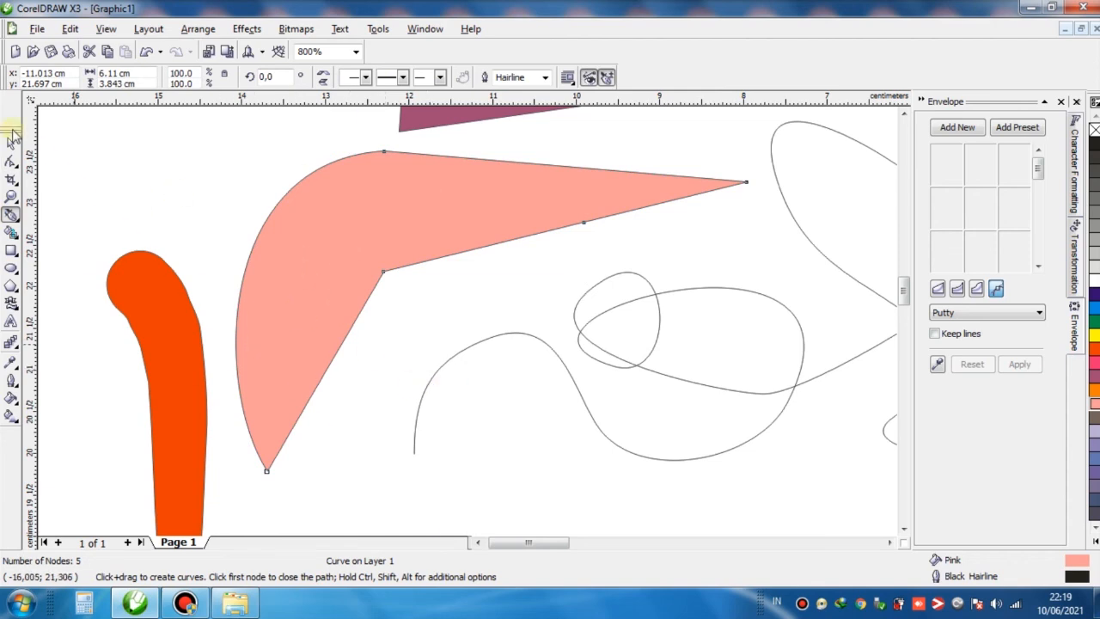
left_click(11, 142)
left_click(182, 179)
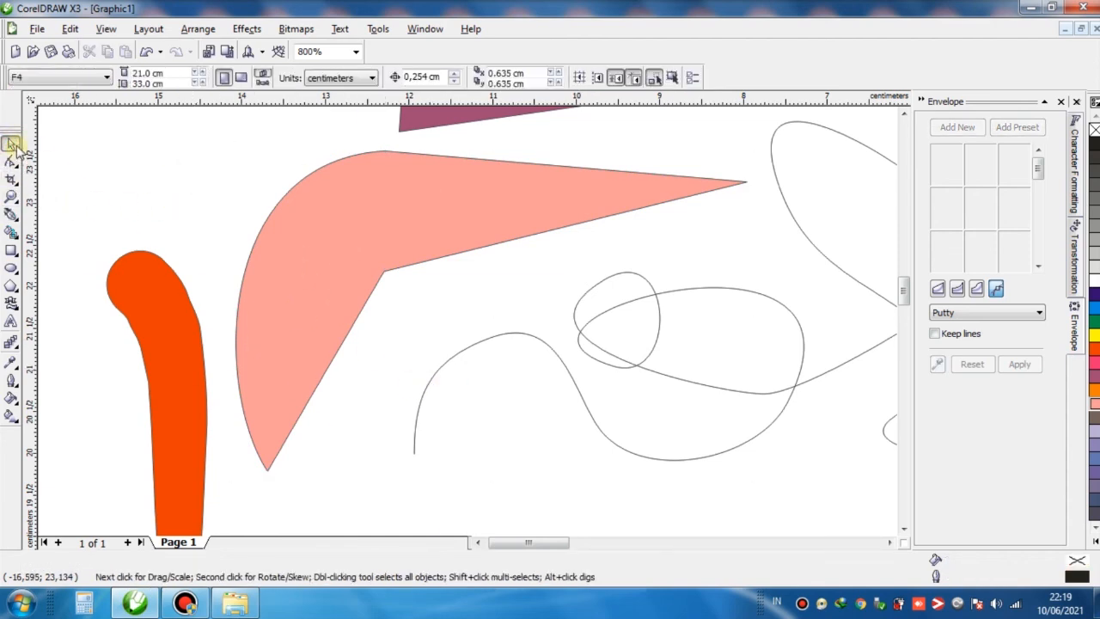
left_click(119, 152)
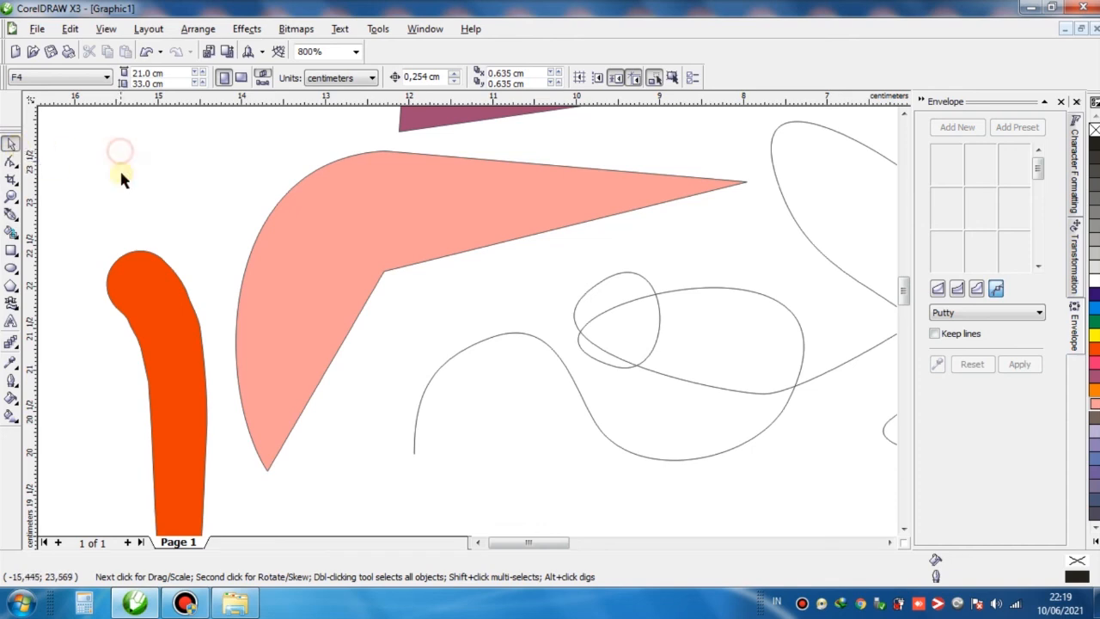
left_click(167, 268)
left_click(290, 265)
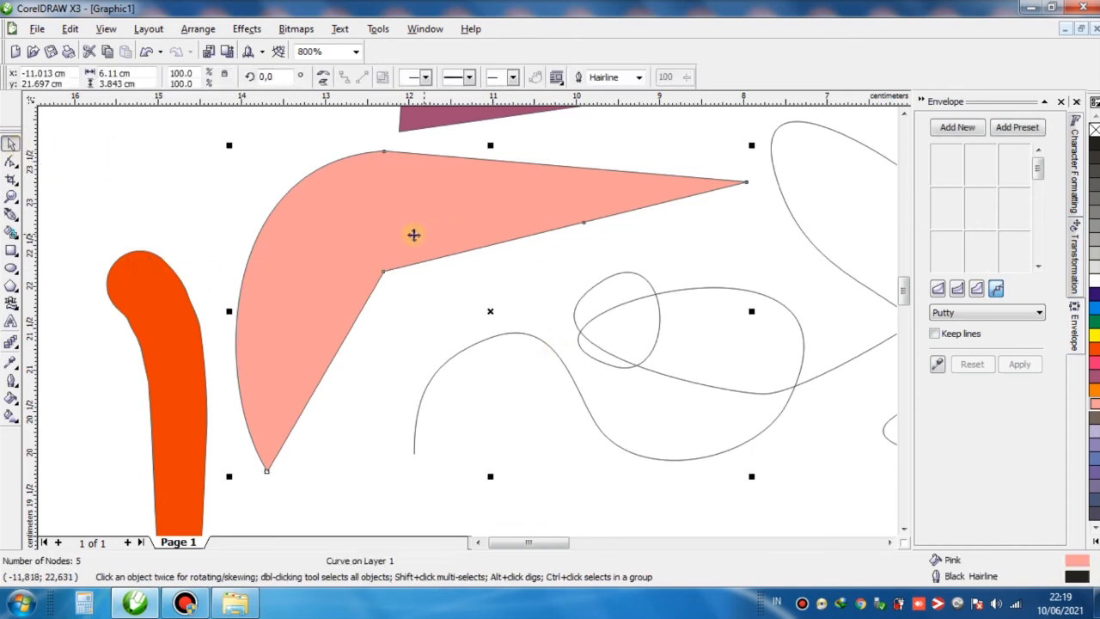
left_click(232, 214)
left_click(432, 121)
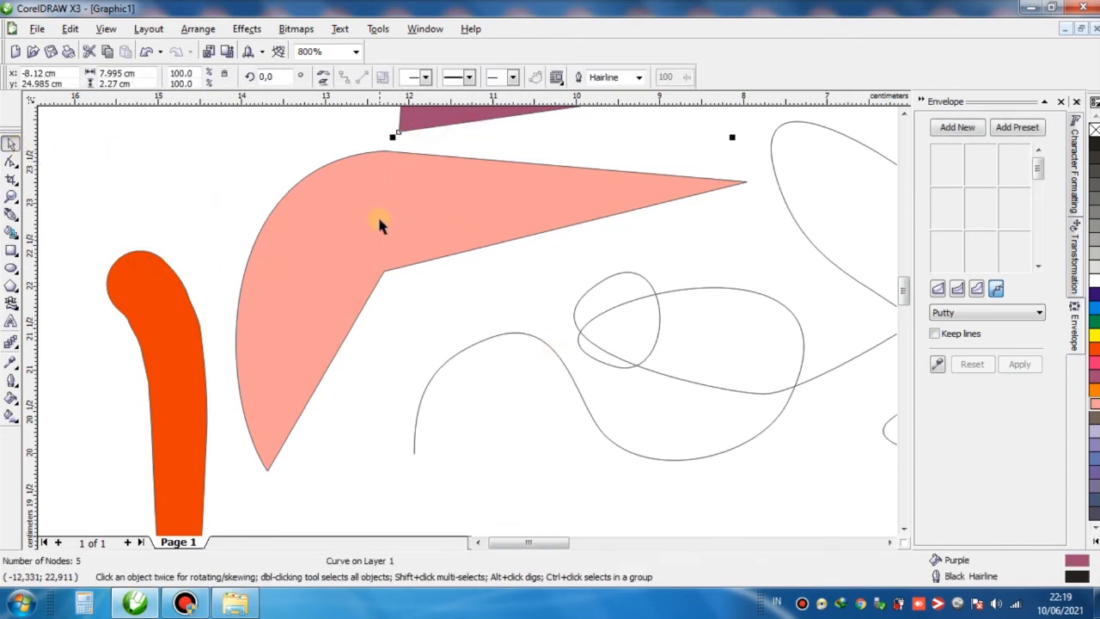
scroll(379, 218, "down", 3)
key("F4")
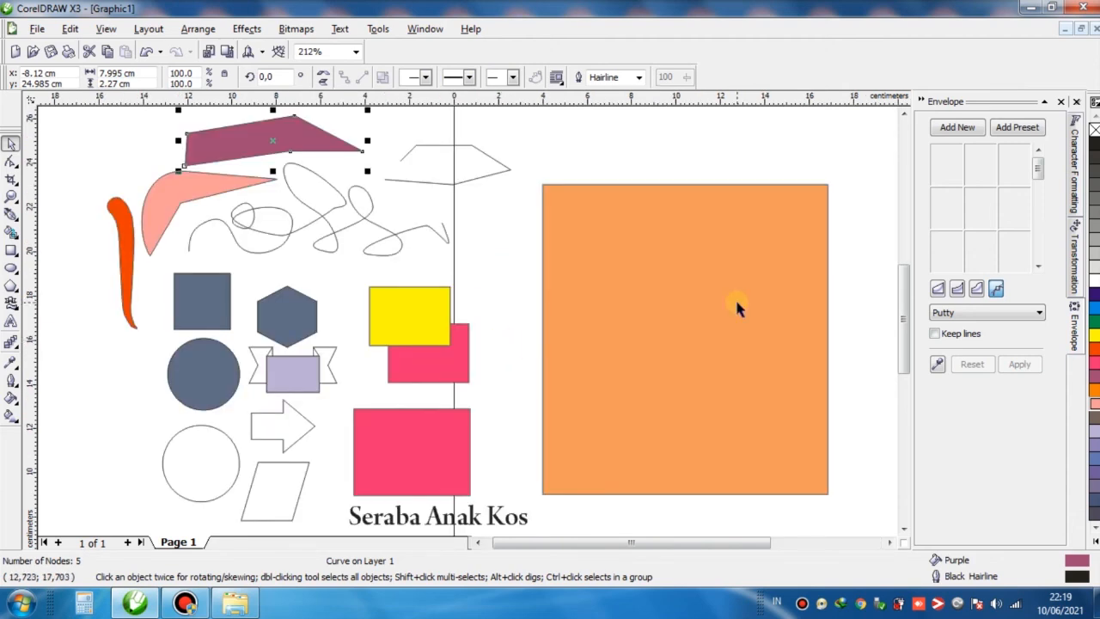
Try moving the large orange rectangle up and towards the other shapes, undo the moves and deselect it.
left_click(668, 306)
left_click_drag(675, 359, 675, 285)
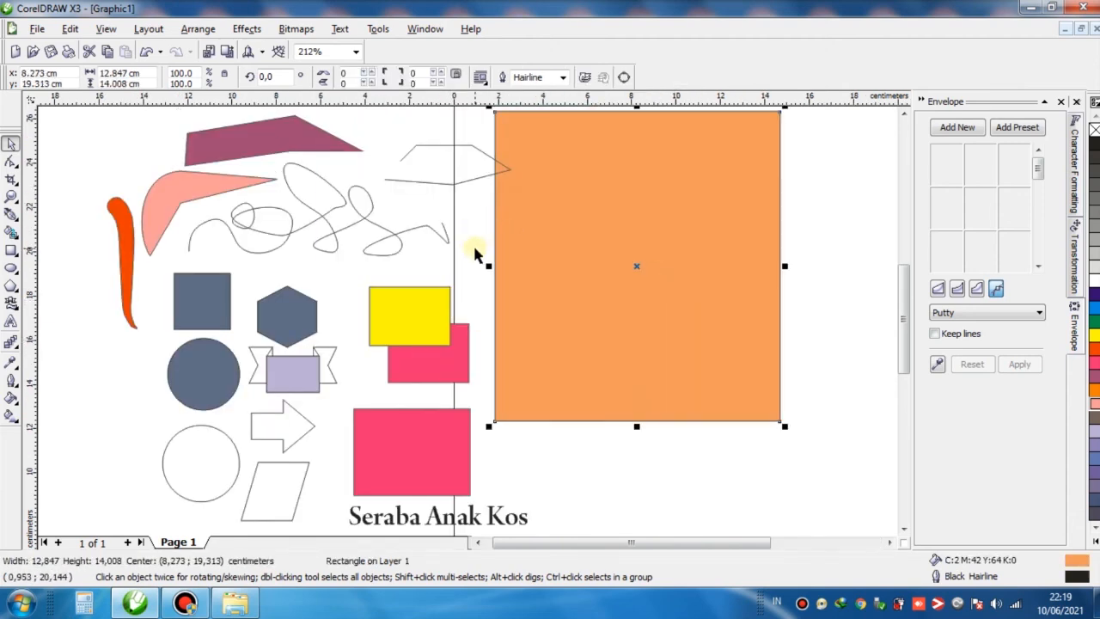
key("ctrl+z")
key("ctrl+z")
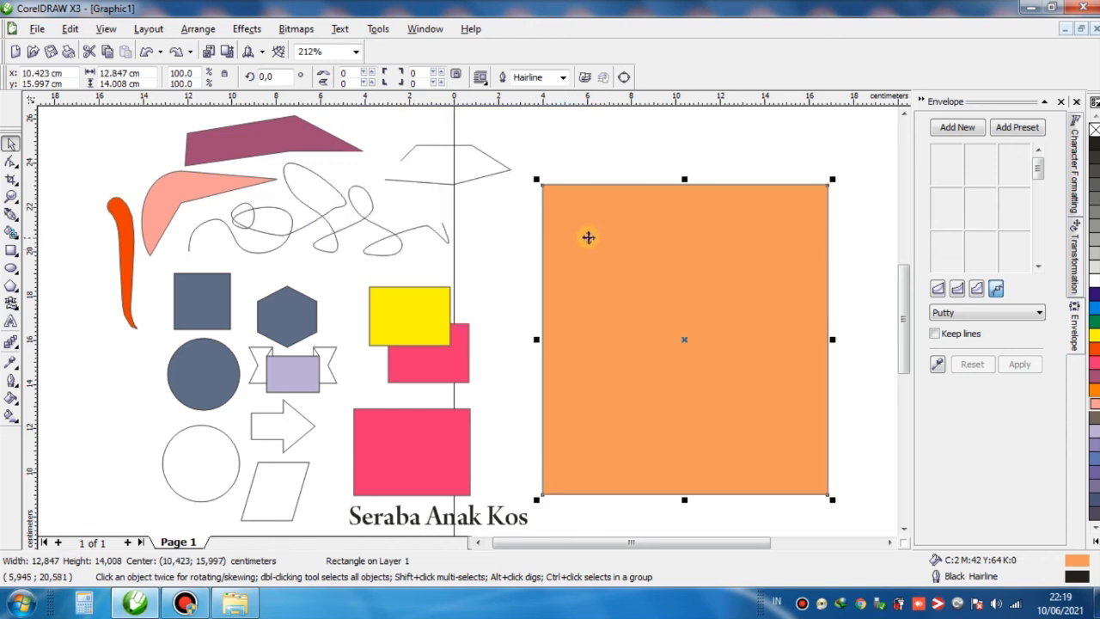
left_click(589, 164)
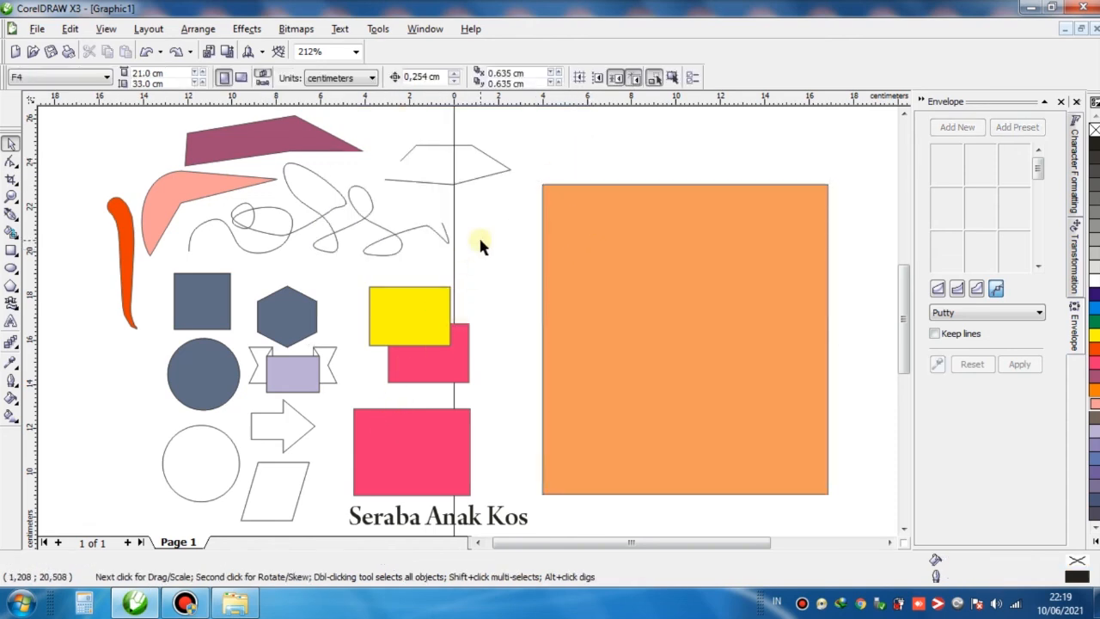